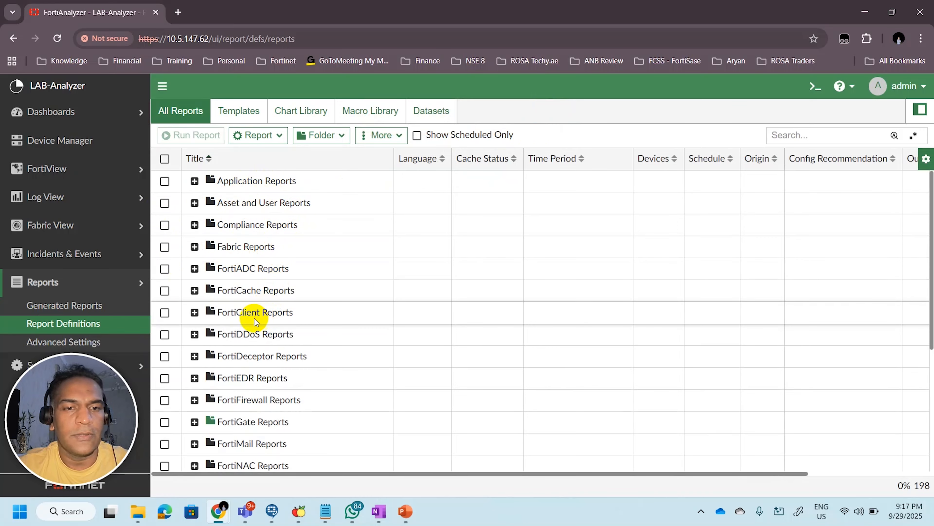
Look through the report folders in the report definitions list and expand the FortiGate Reports folder
scroll(294, 316, "down", 2)
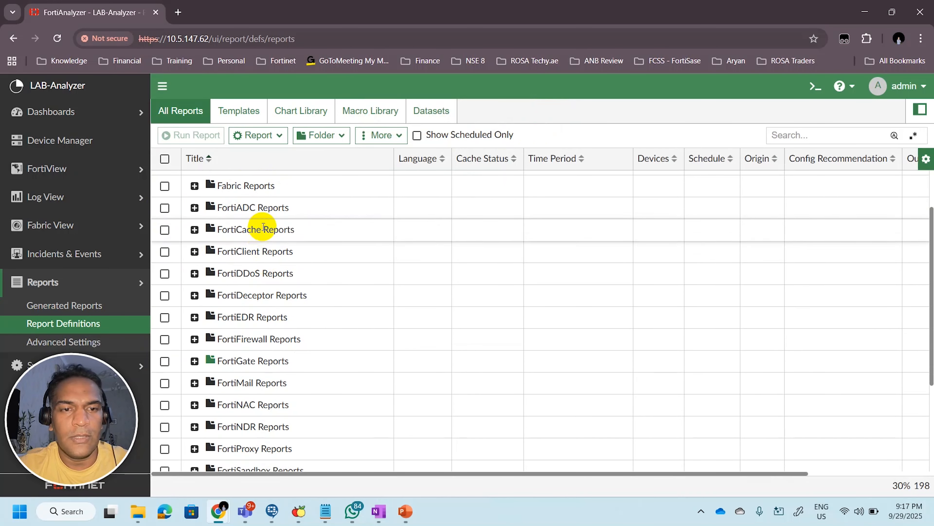
scroll(266, 319, "down", 4)
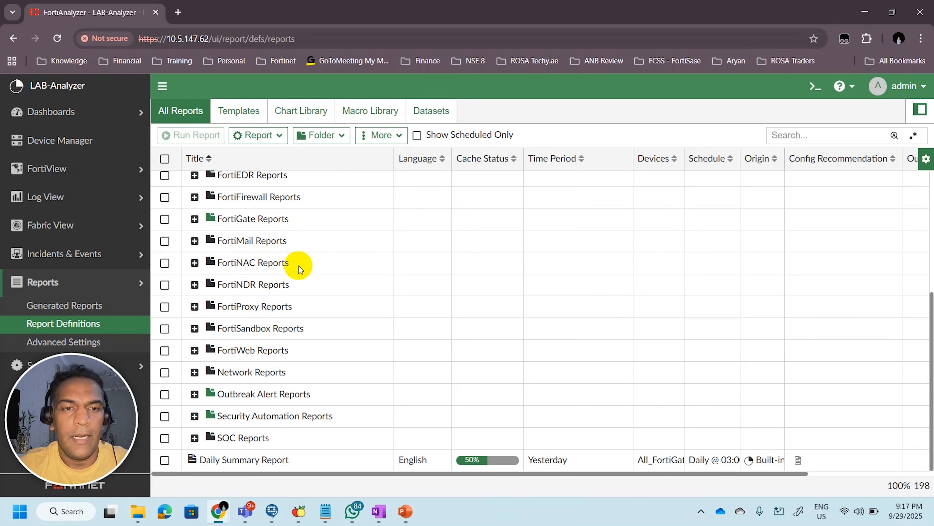
scroll(299, 273, "up", 2)
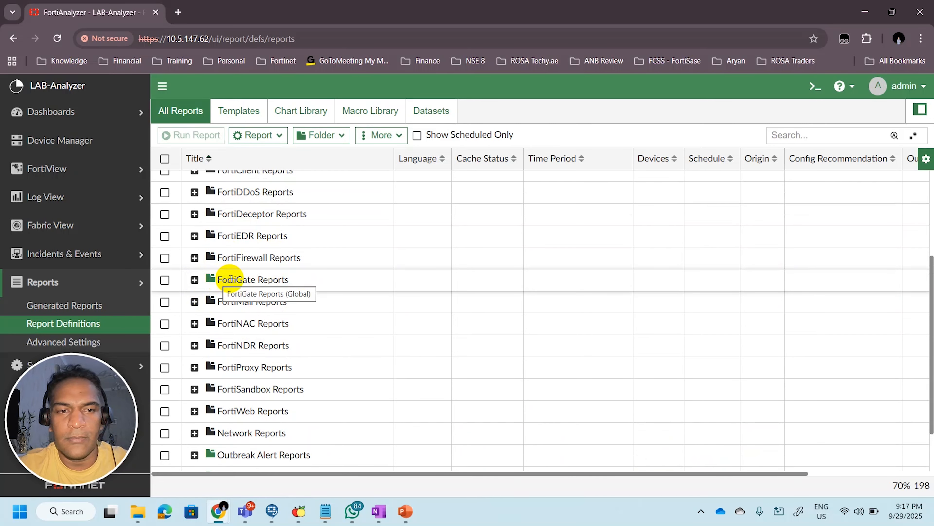
left_click(195, 280)
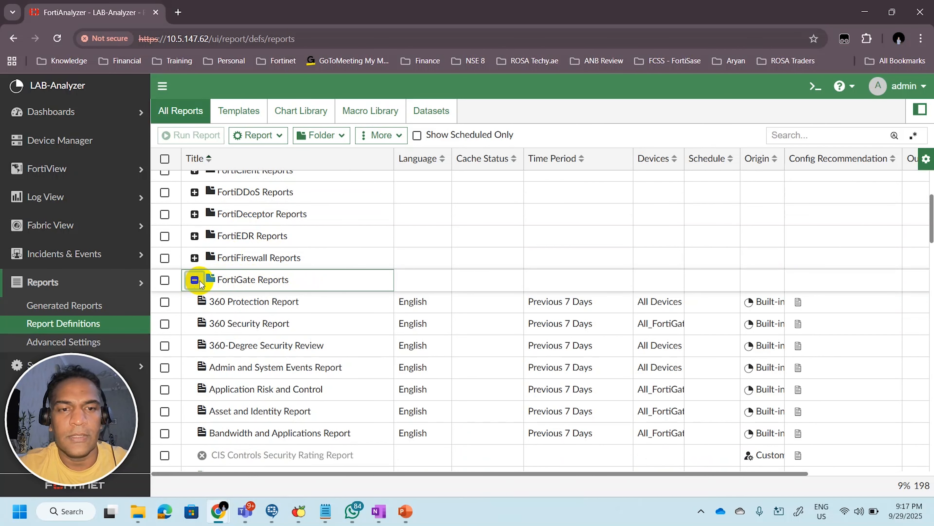
Examine the report definitions listed inside the FortiGate Reports folder
scroll(428, 270, "down", 2)
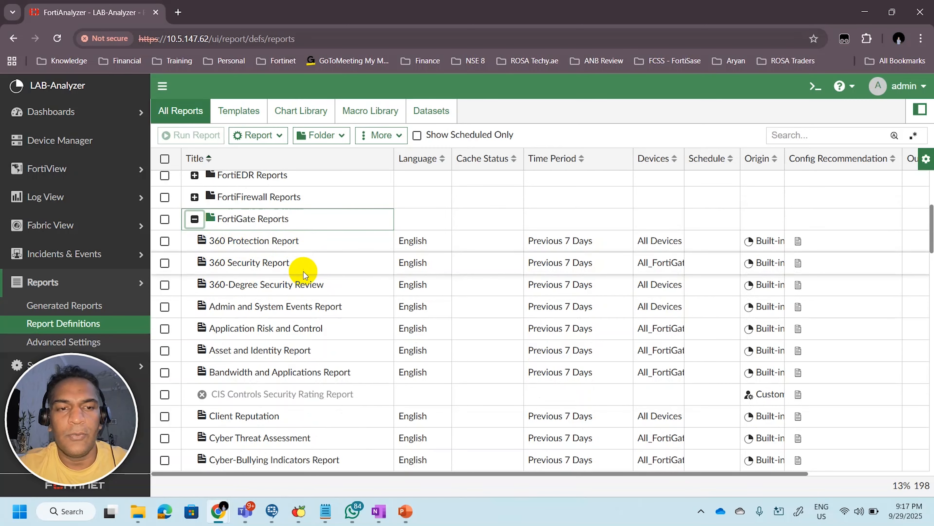
scroll(303, 273, "down", 3)
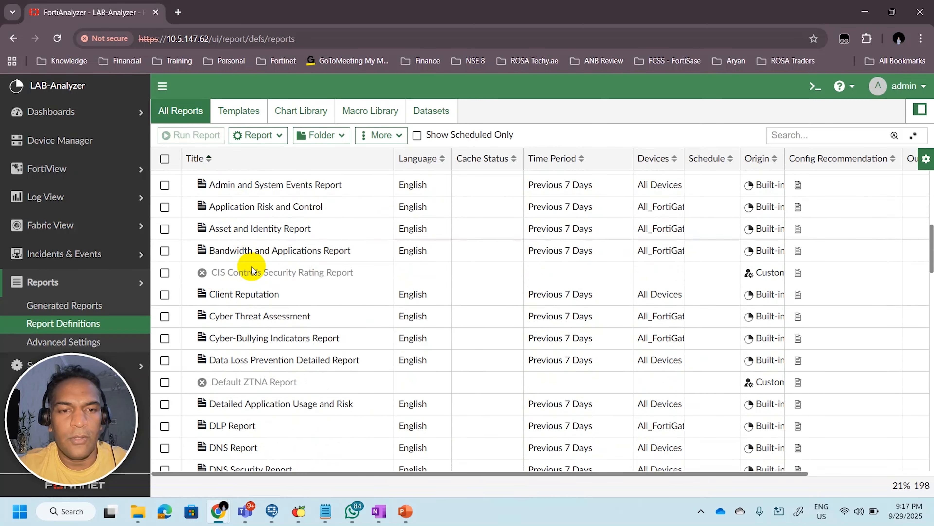
scroll(251, 287, "down", 2)
scroll(274, 357, "down", 2)
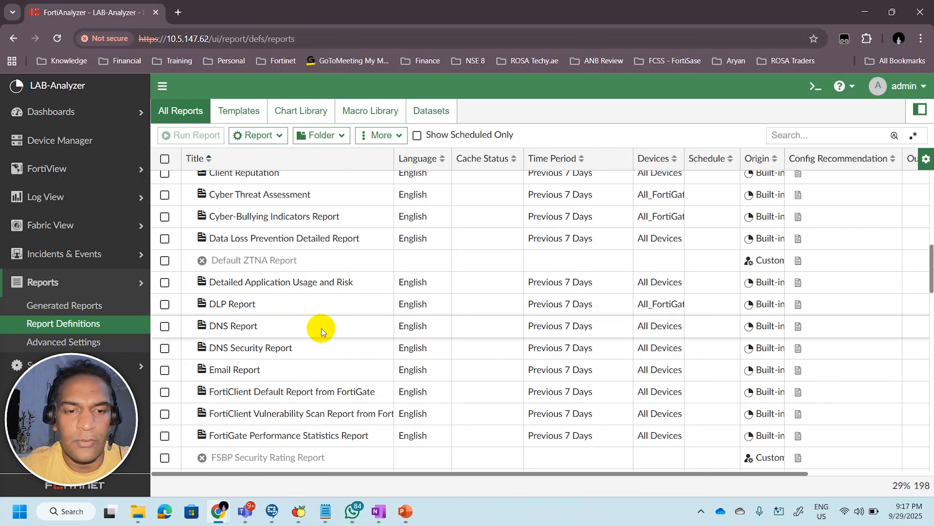
scroll(319, 326, "down", 3)
scroll(317, 333, "down", 3)
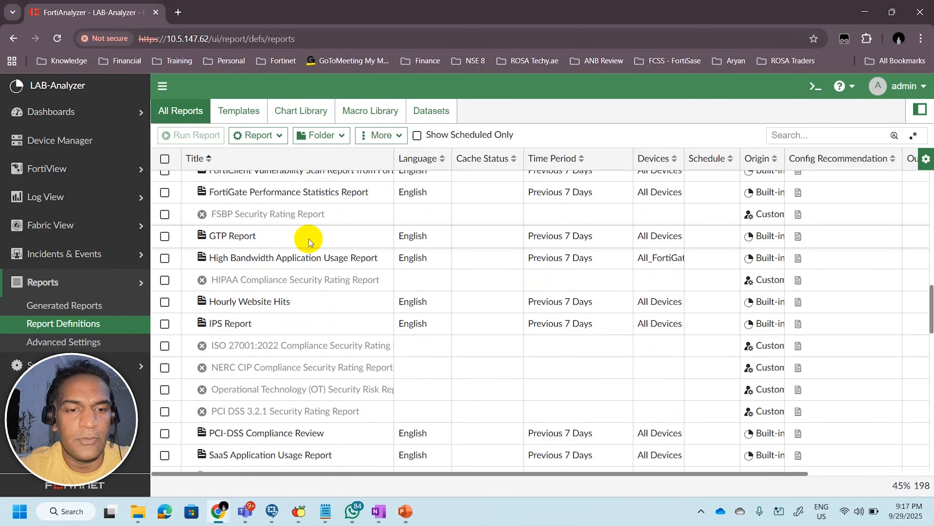
scroll(330, 323, "down", 3)
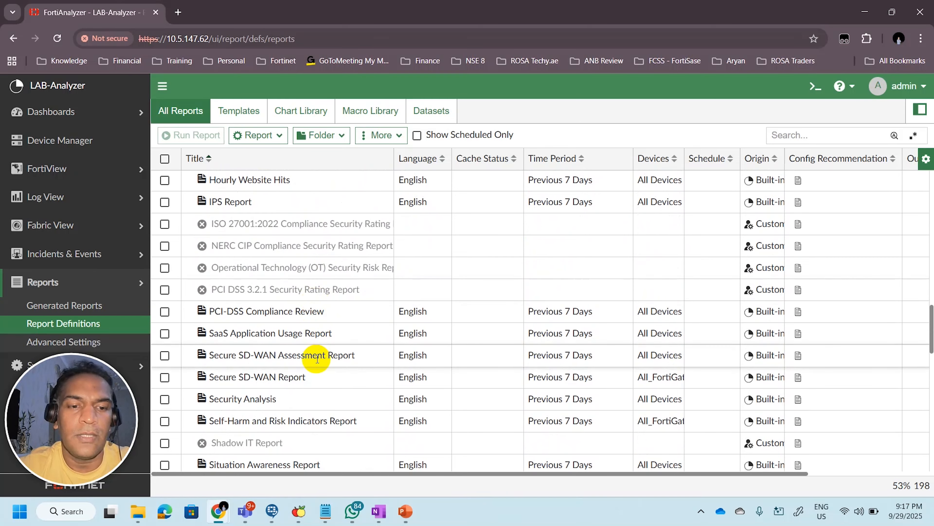
scroll(317, 359, "down", 3)
Search the report definitions for "vpn" and open the VPN Report under FortiGate Reports in its layout editor
scroll(317, 359, "up", 5)
scroll(316, 359, "up", 5)
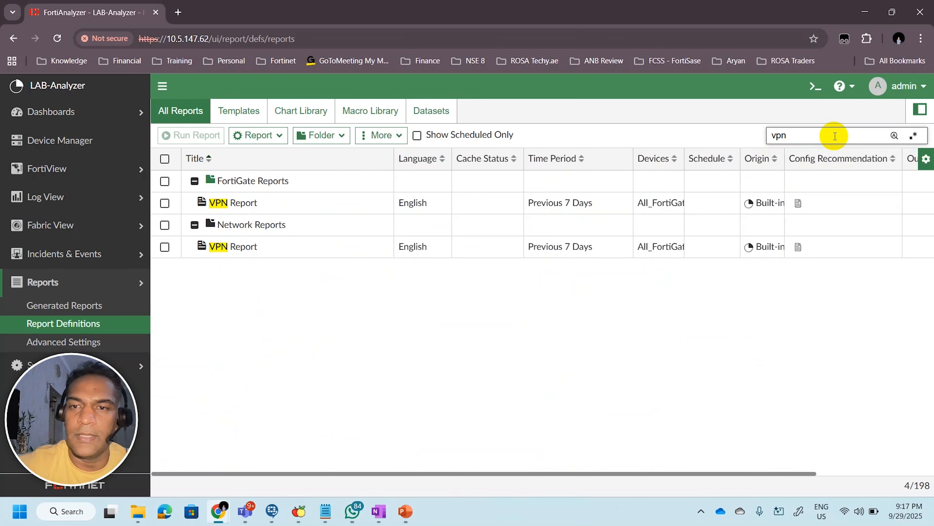
double_click(276, 202)
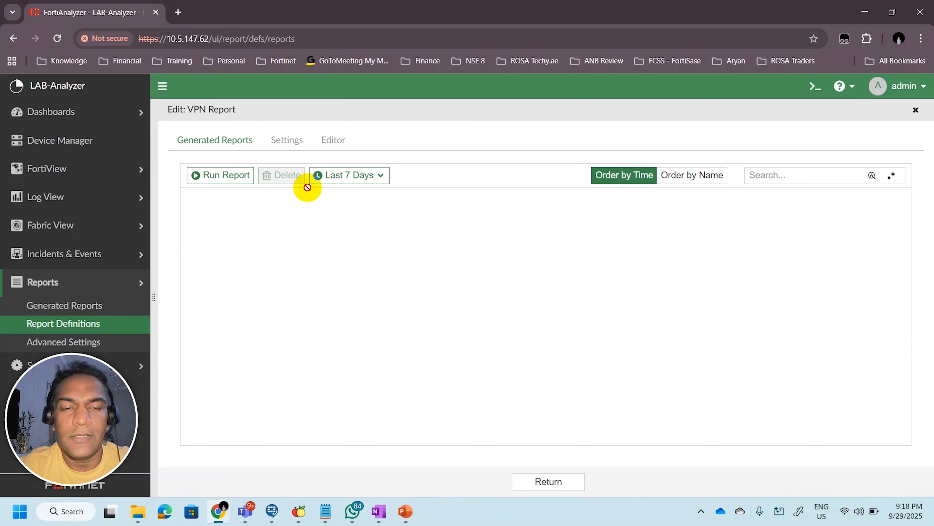
left_click(332, 144)
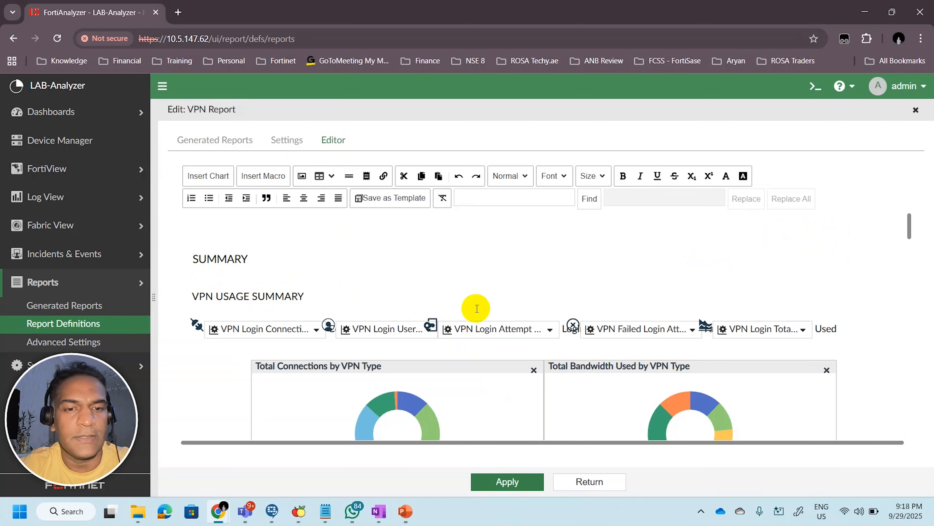
Examine the VPN Report layout from the usage summary through the login, SSL VPN and IPsec VPN charts
scroll(243, 286, "down", 1)
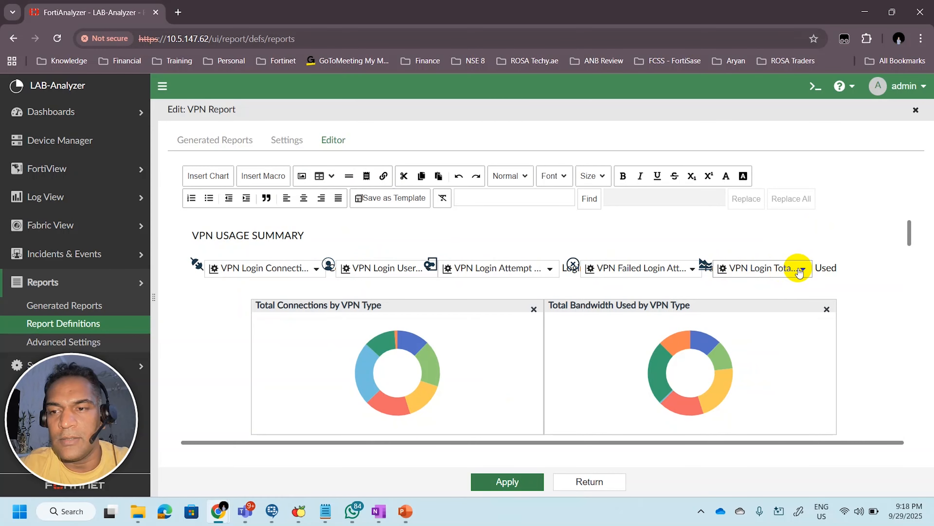
scroll(718, 306, "down", 10)
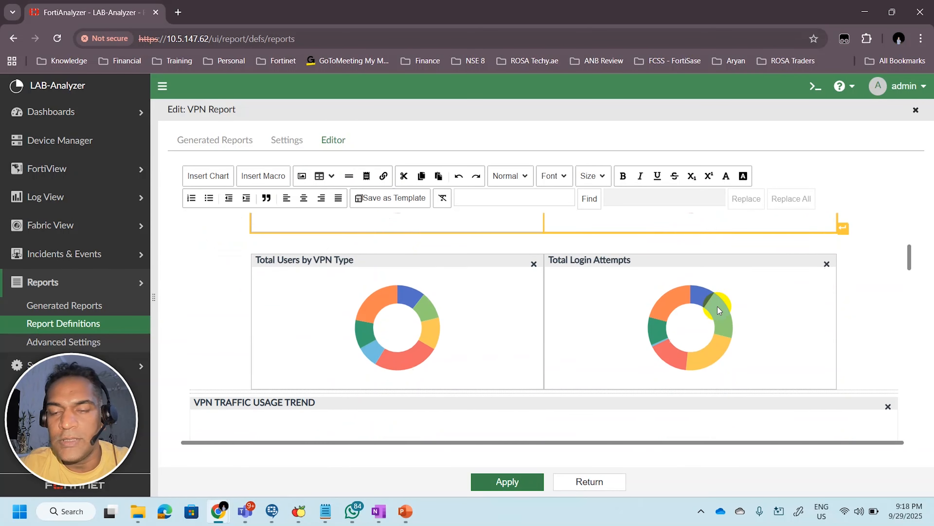
scroll(718, 307, "down", 3)
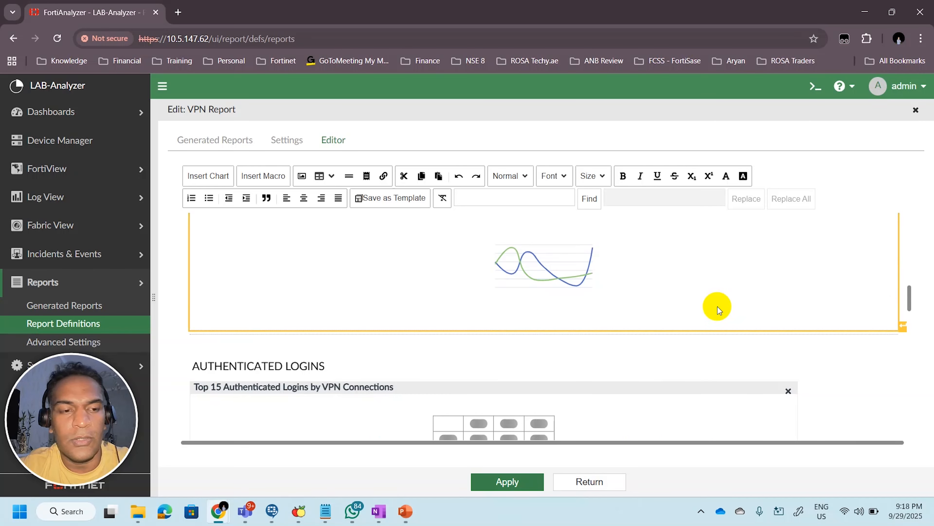
scroll(718, 307, "down", 5)
scroll(718, 307, "down", 10)
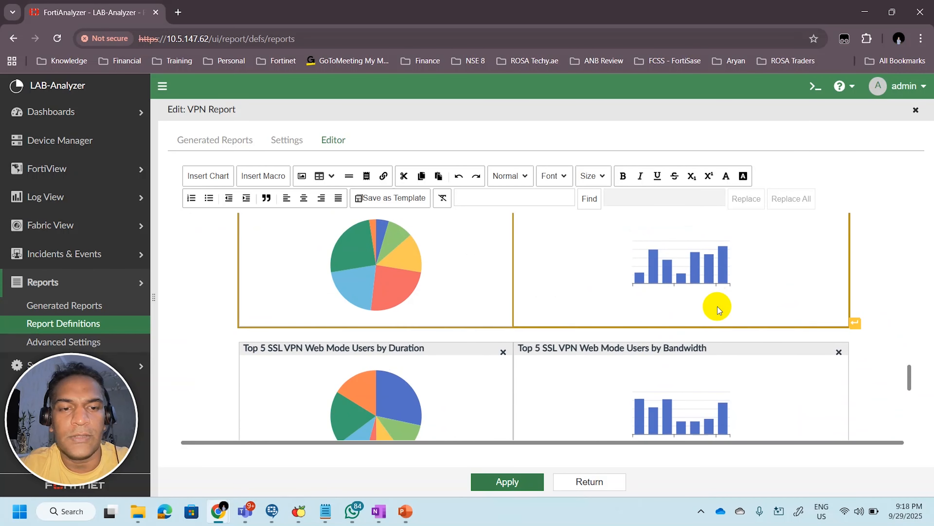
scroll(718, 306, "up", 5)
scroll(326, 389, "down", 1)
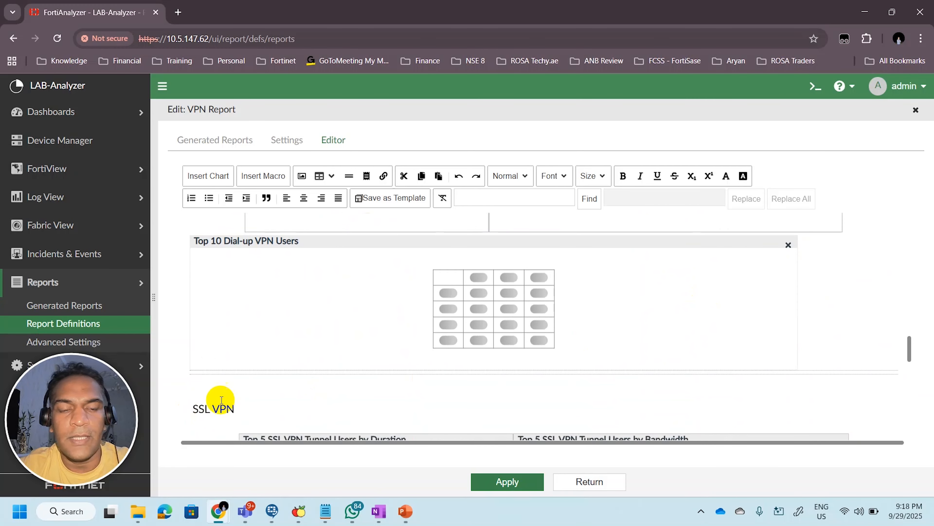
scroll(250, 398, "down", 3)
scroll(250, 398, "down", 3)
scroll(248, 340, "down", 5)
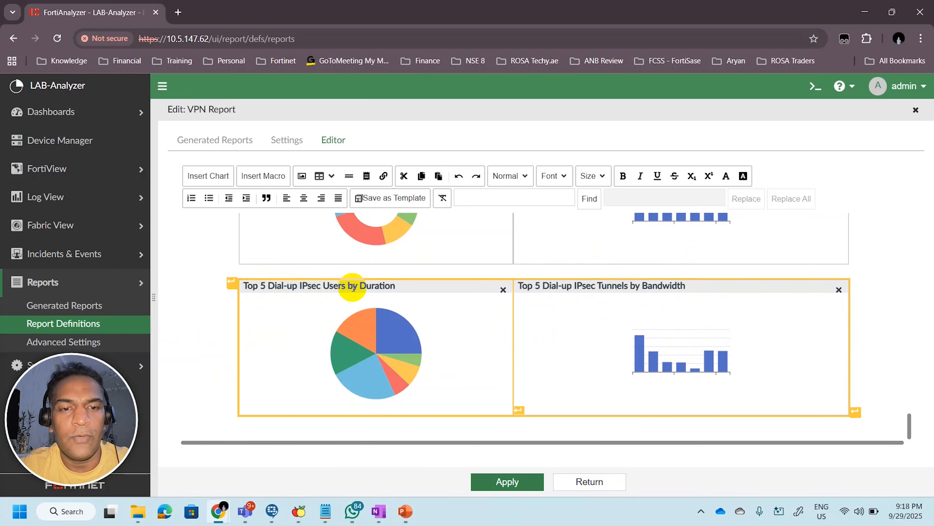
Review the VPN Report's sections again, going back from the IPsec VPN charts to the VPN Usage Summary
scroll(405, 298, "up", 5)
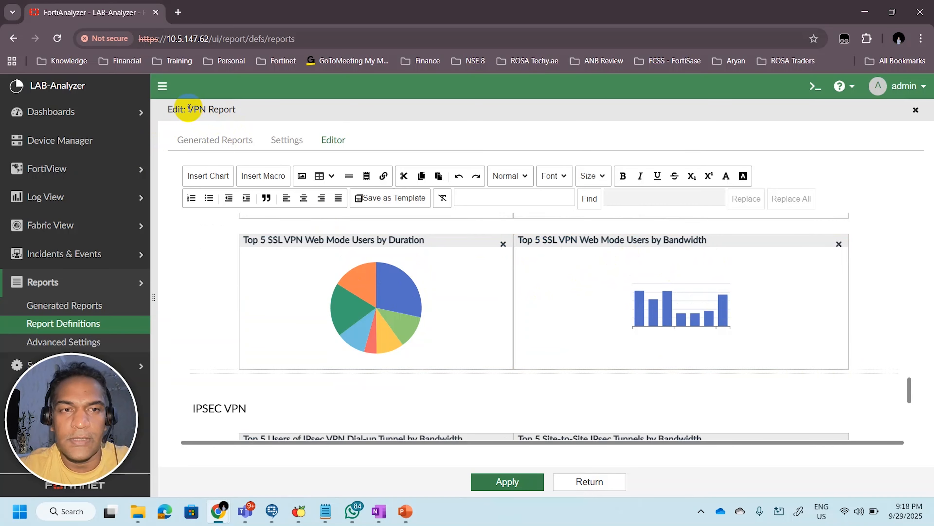
left_click_drag(188, 109, 243, 109)
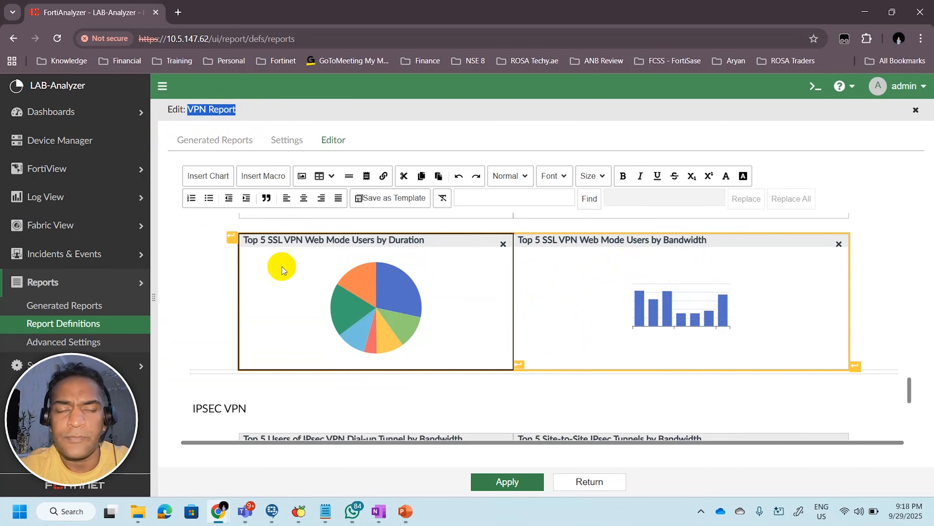
scroll(400, 313, "up", 5)
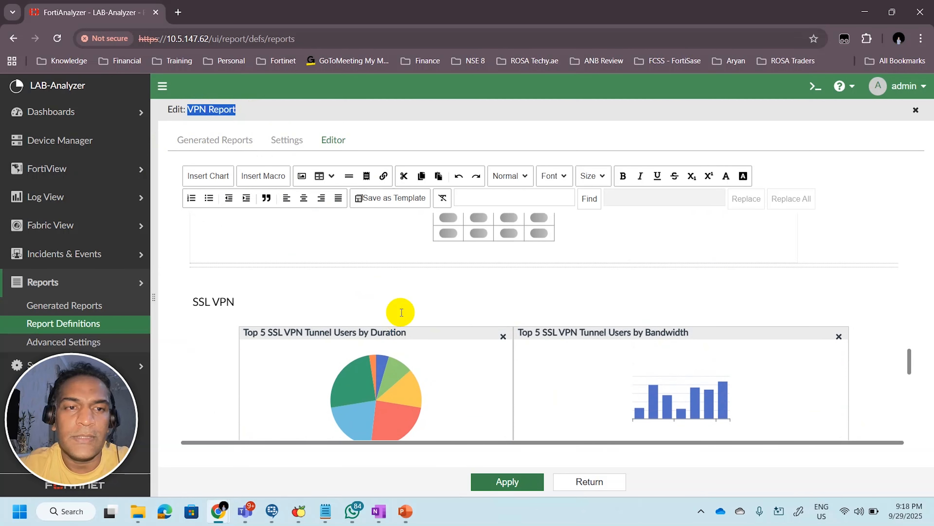
scroll(340, 328, "down", 5)
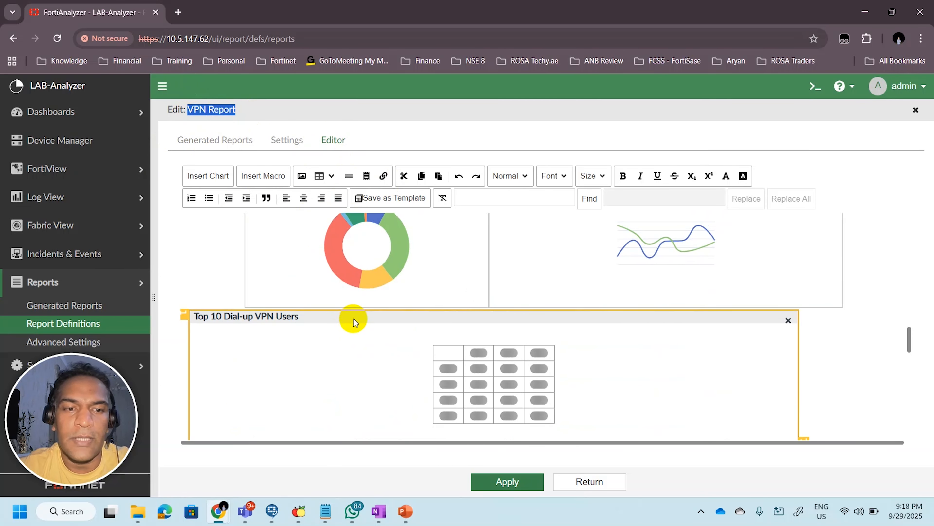
scroll(353, 318, "down", 3)
scroll(268, 280, "up", 4)
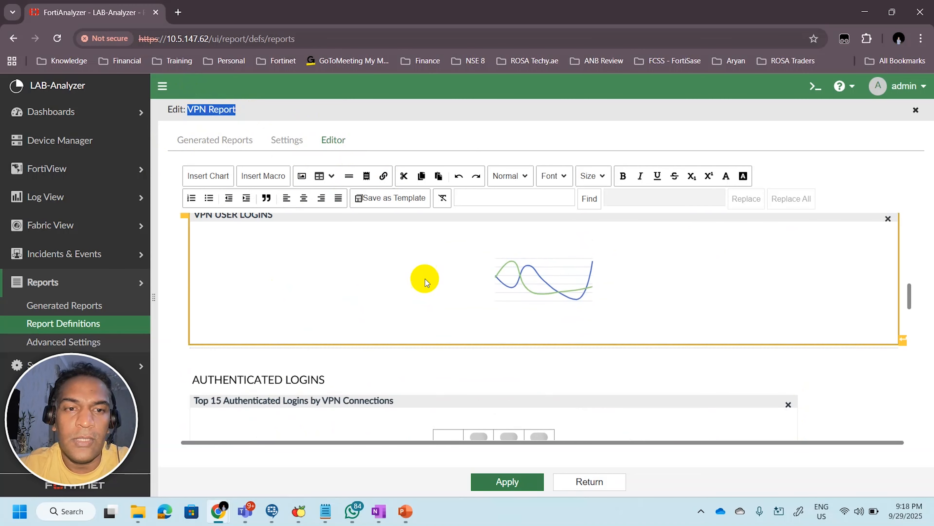
scroll(425, 279, "up", 5)
scroll(436, 295, "up", 5)
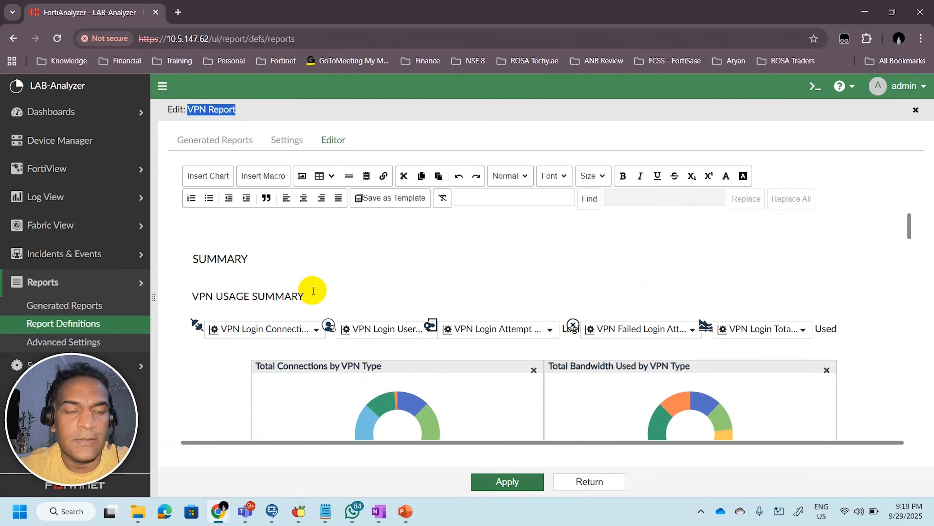
Inspect the VPN Usage Summary row, viewing the macro choices for VPN Login Connection Count and the adjacent user icon
scroll(313, 288, "down", 2)
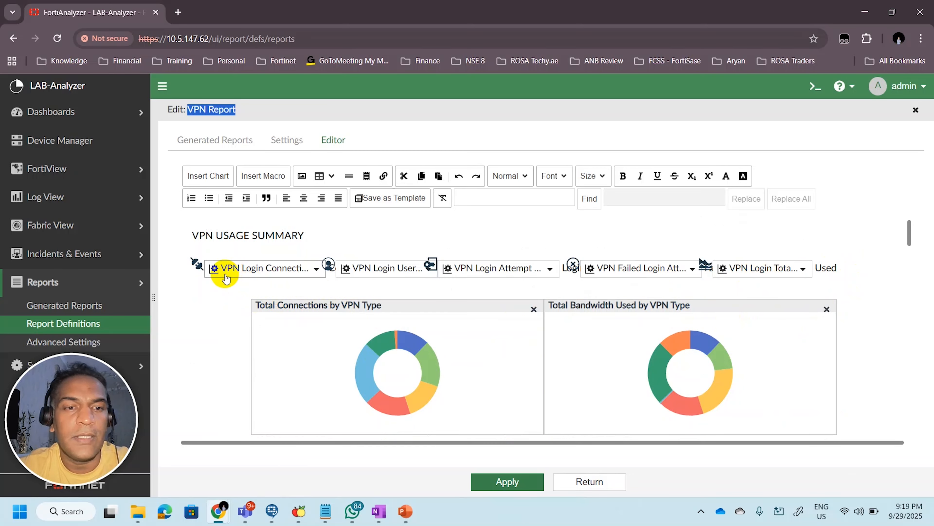
left_click(272, 272)
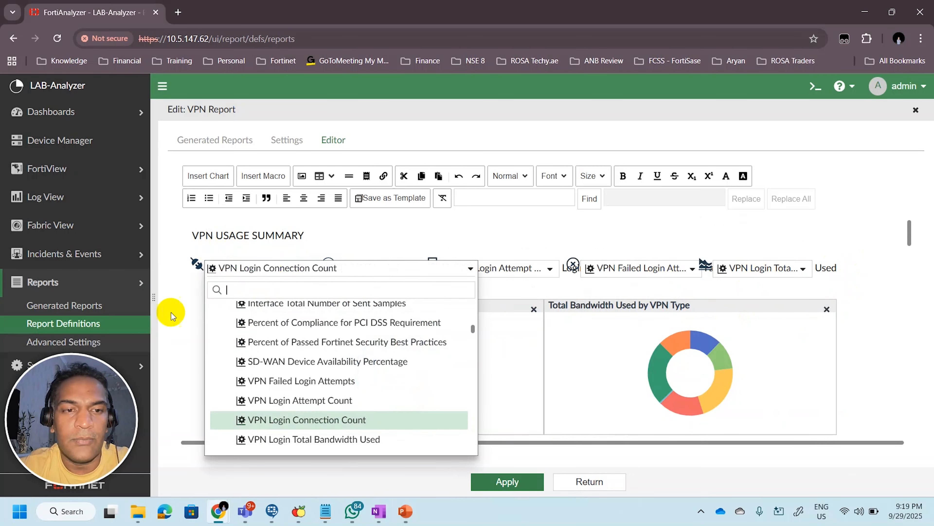
left_click(192, 307)
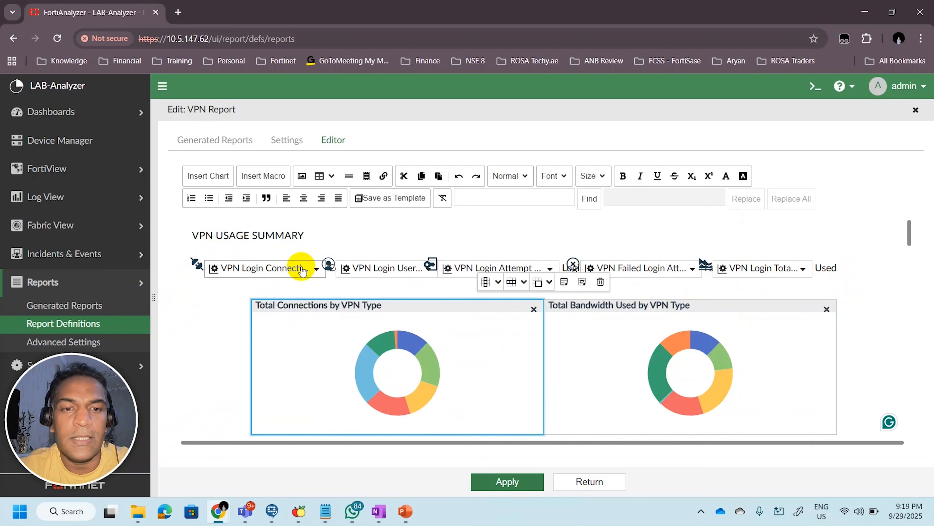
left_click(329, 266)
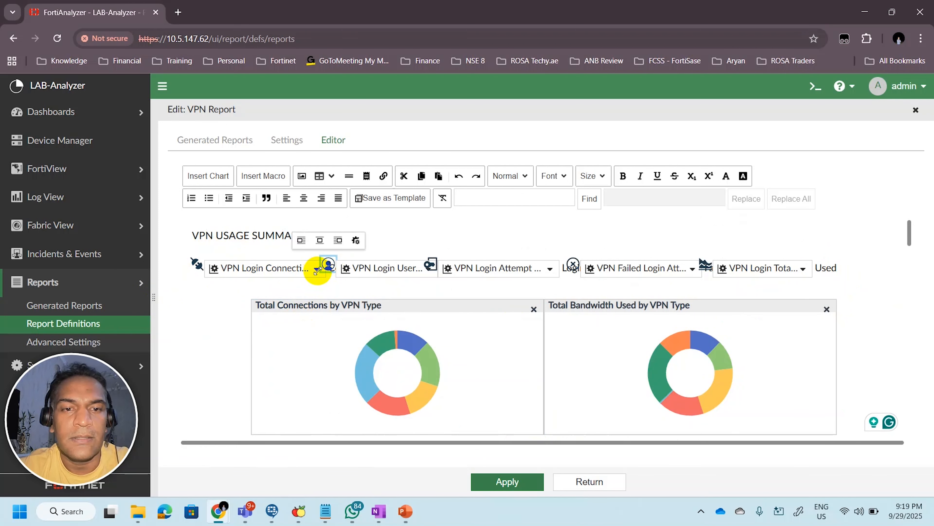
left_click(457, 232)
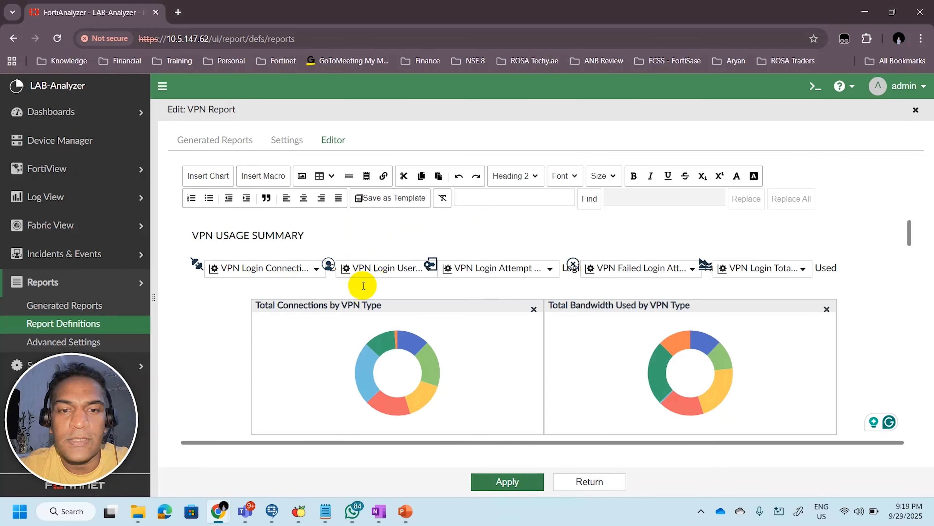
Open the properties of the Total Connections by VPN Type chart and choose VPN Login Connection Count by VPN Type as its source
double_click(365, 351)
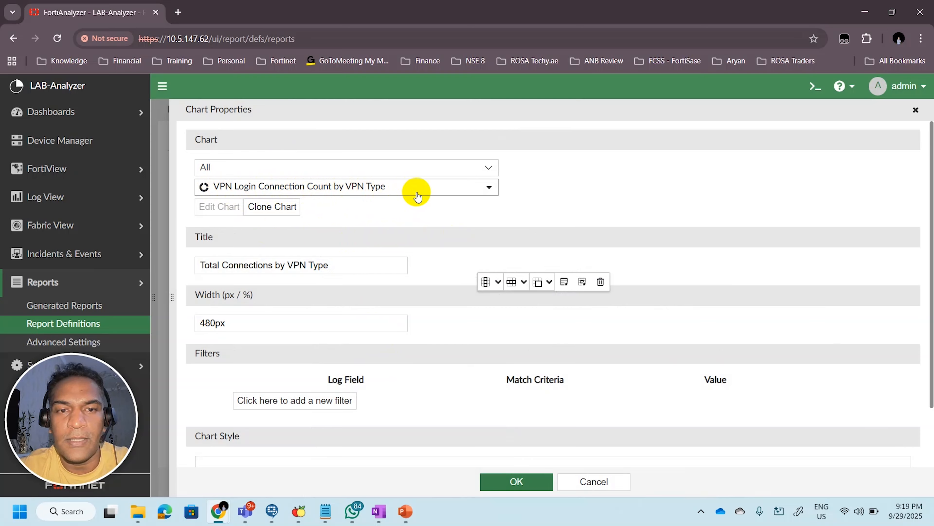
left_click(495, 189)
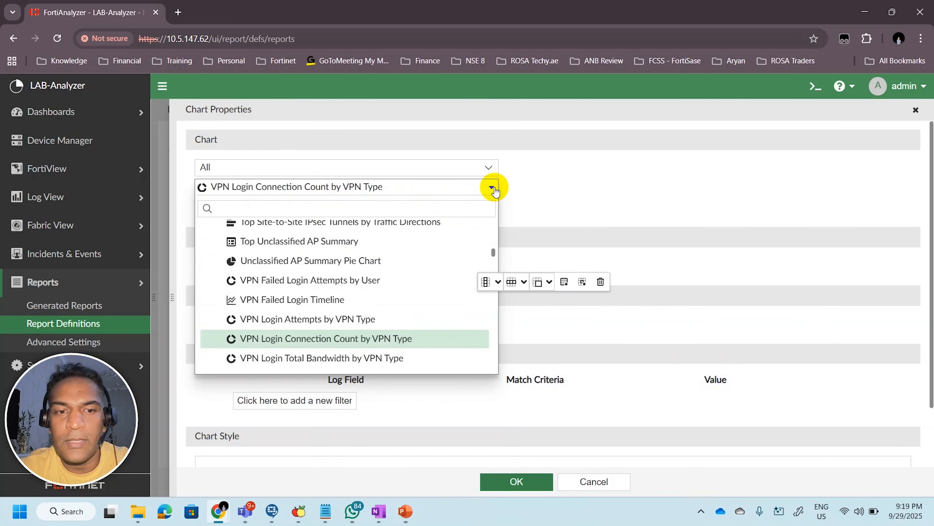
left_click(424, 340)
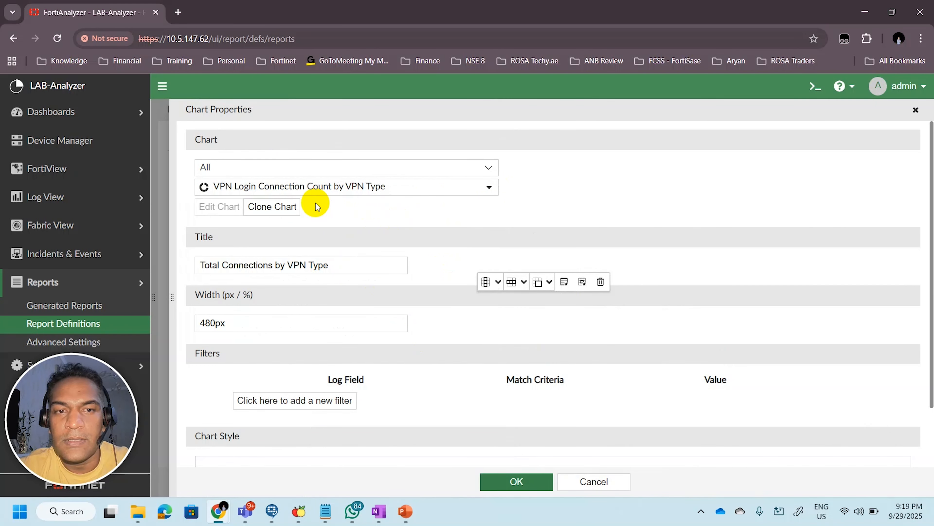
Start cloning the VPN Login Connection Count by VPN Type chart and open its vpn-Authenticated-Logins dataset to view the query
left_click(275, 208)
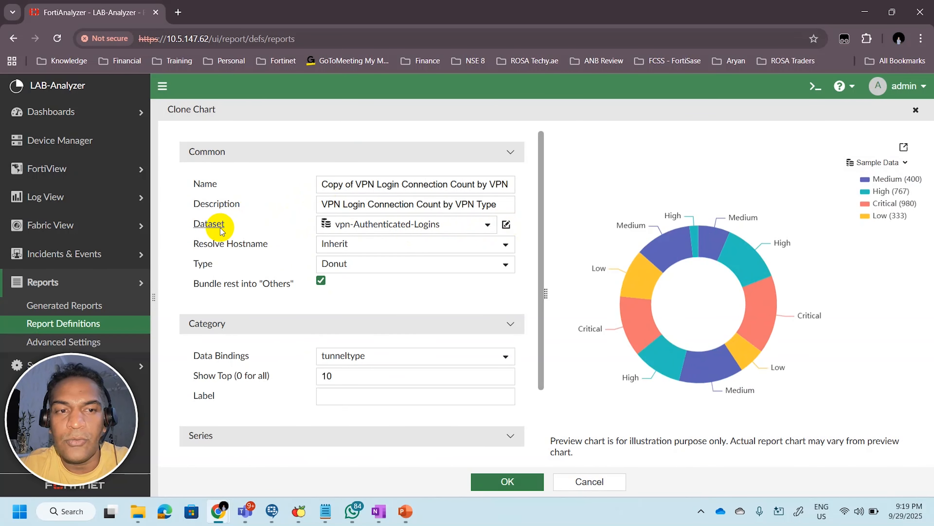
left_click_drag(190, 228, 230, 228)
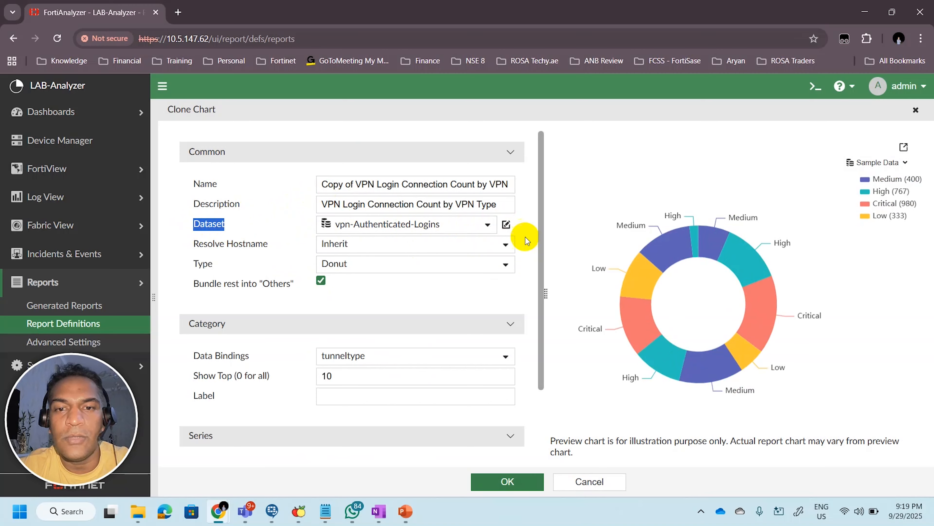
left_click(507, 225)
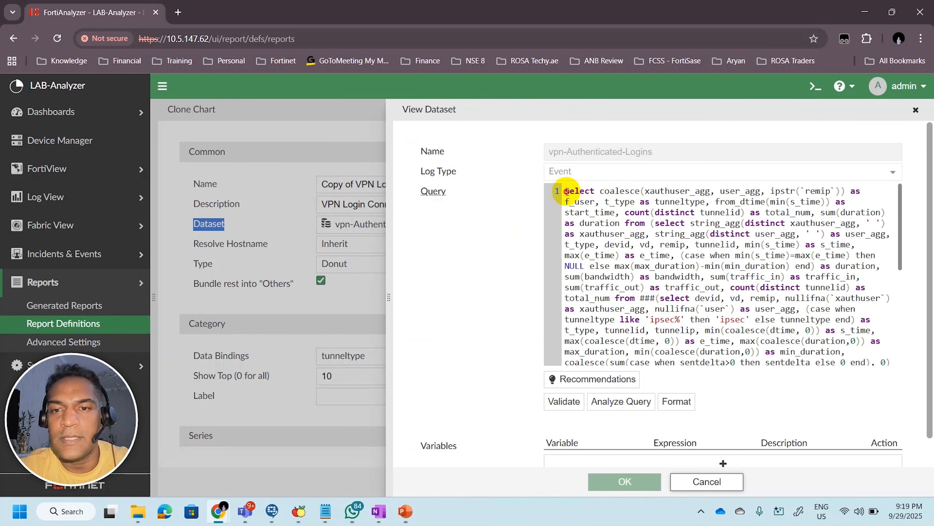
Read through the full query of the vpn-Authenticated-Logins dataset, then close the dataset and return to the VPN Report layout
left_click_drag(567, 191, 844, 371)
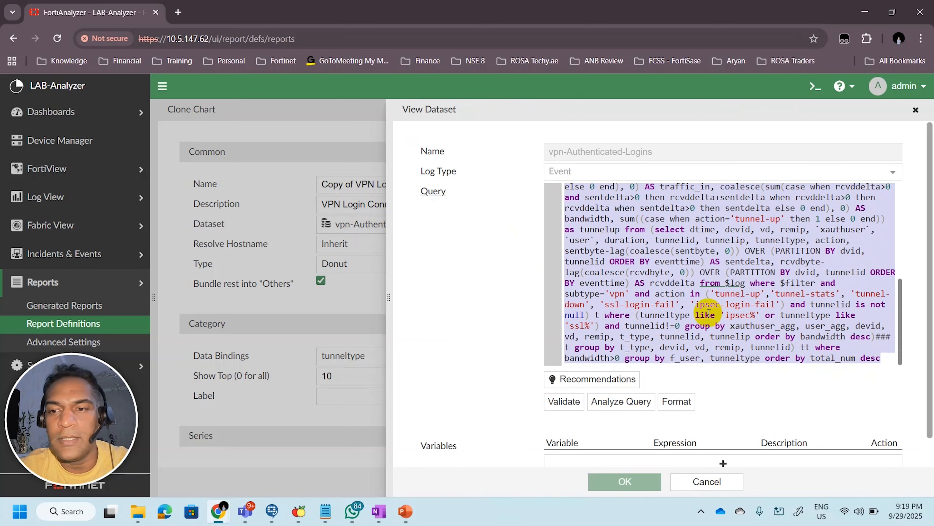
scroll(709, 313, "up", 5)
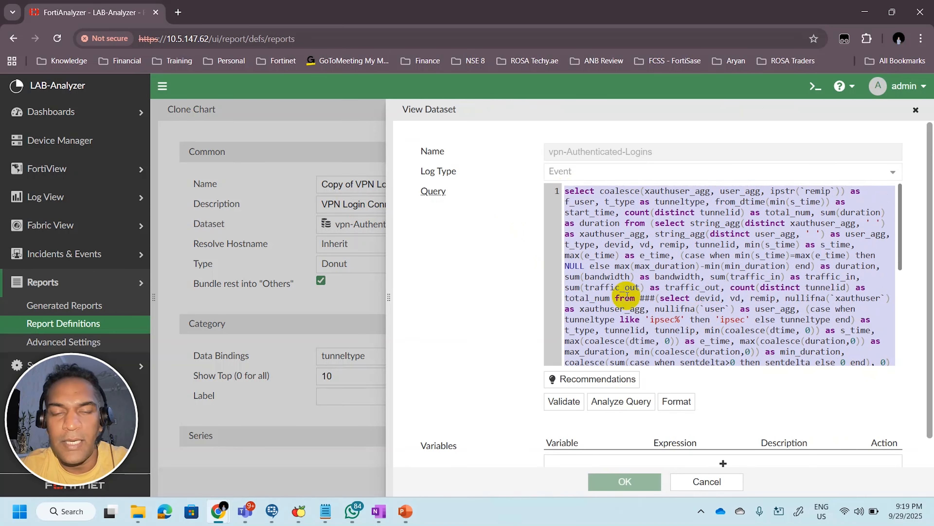
left_click(916, 110)
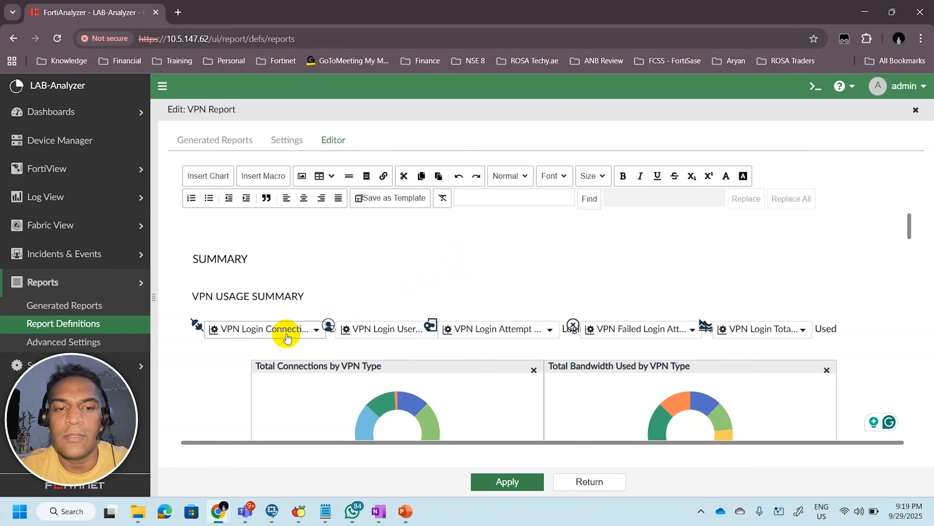
View the macro choices of the first VPN Usage Summary entry and keep VPN Login Connection Count
left_click(267, 334)
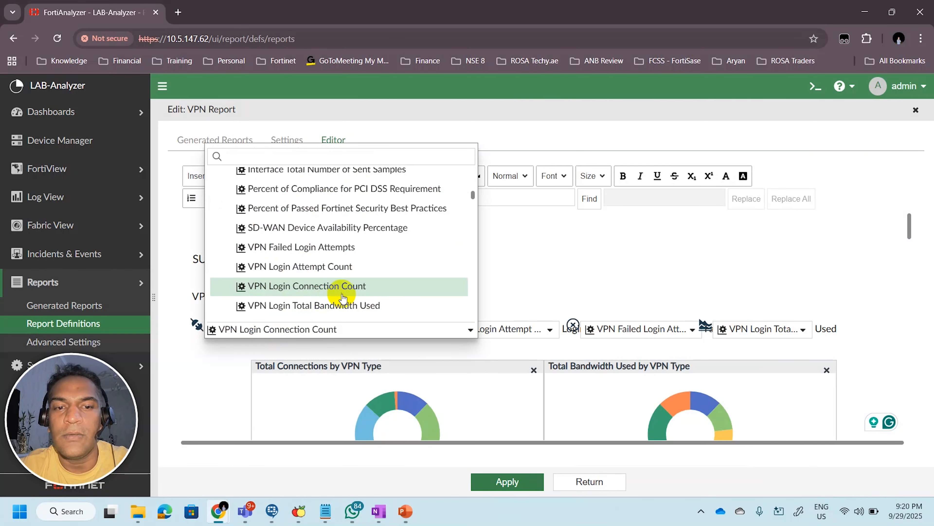
left_click(355, 286)
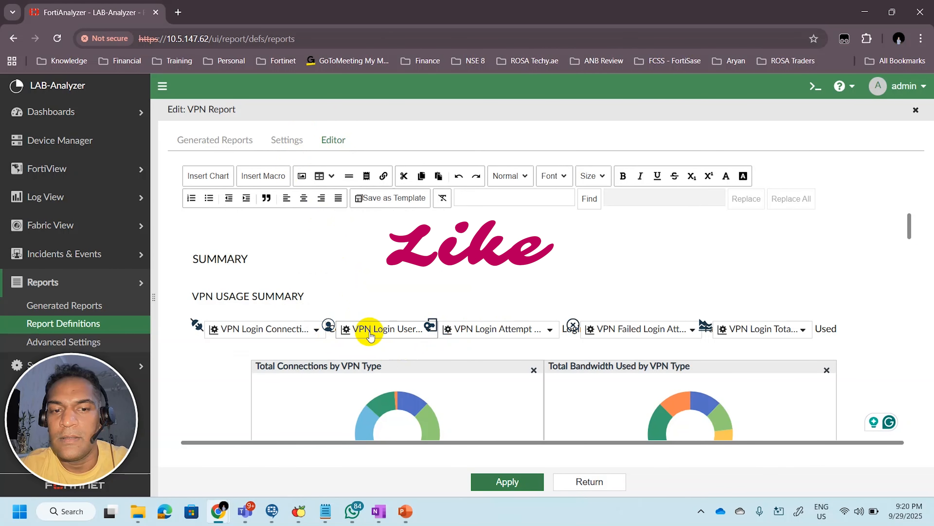
Open the Total Connections by VPN Type chart's properties, start cloning its source chart, and view the clone's dataset
scroll(370, 334, "down", 2)
double_click(381, 349)
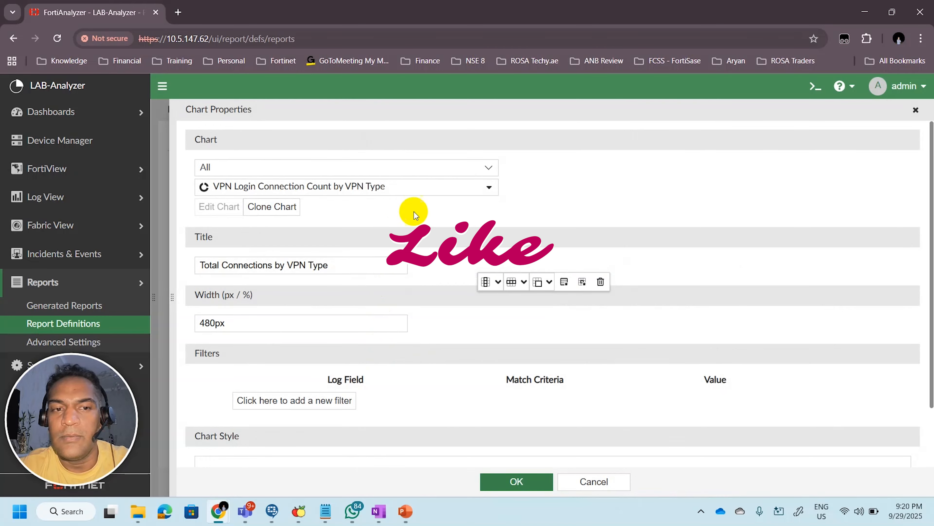
left_click(272, 207)
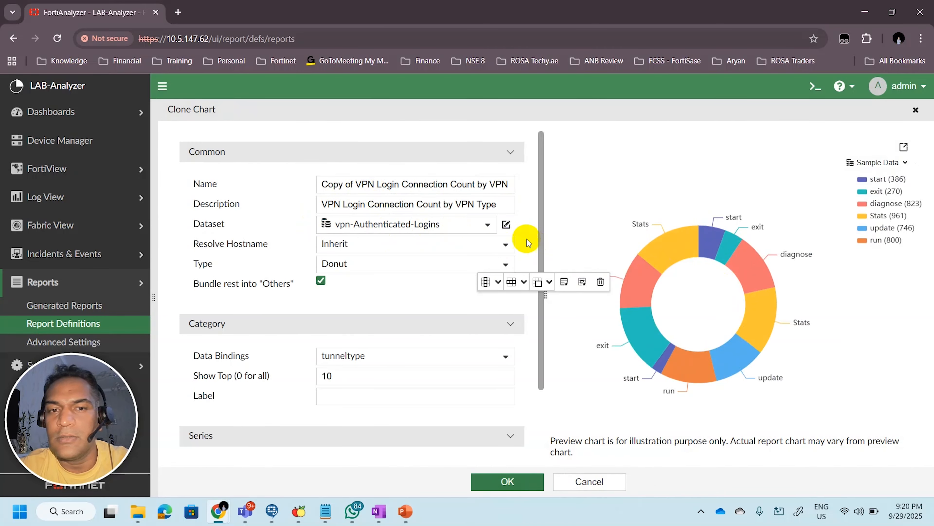
left_click(505, 225)
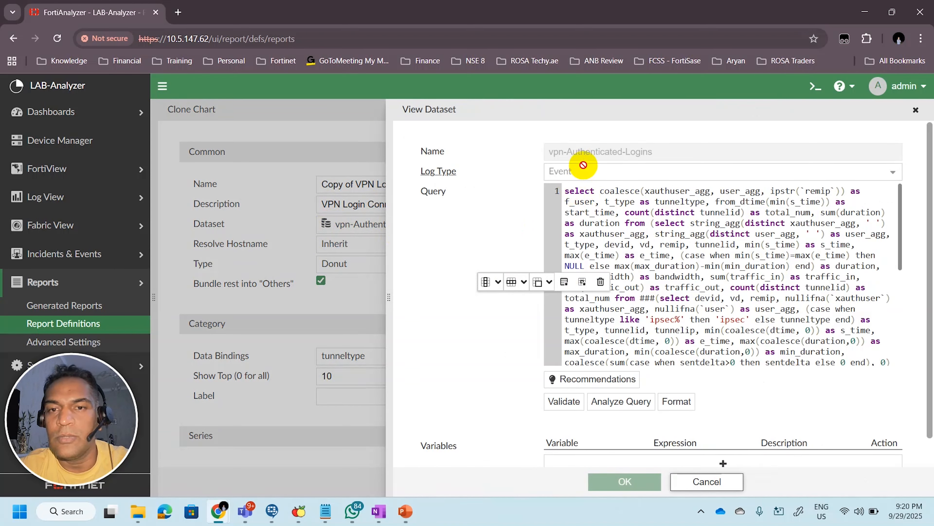
Examine the vpn-Authenticated-Logins query from beginning to end, check the dataset's name, and close the dataset without changes
left_click_drag(566, 191, 863, 348)
scroll(814, 309, "down", 5)
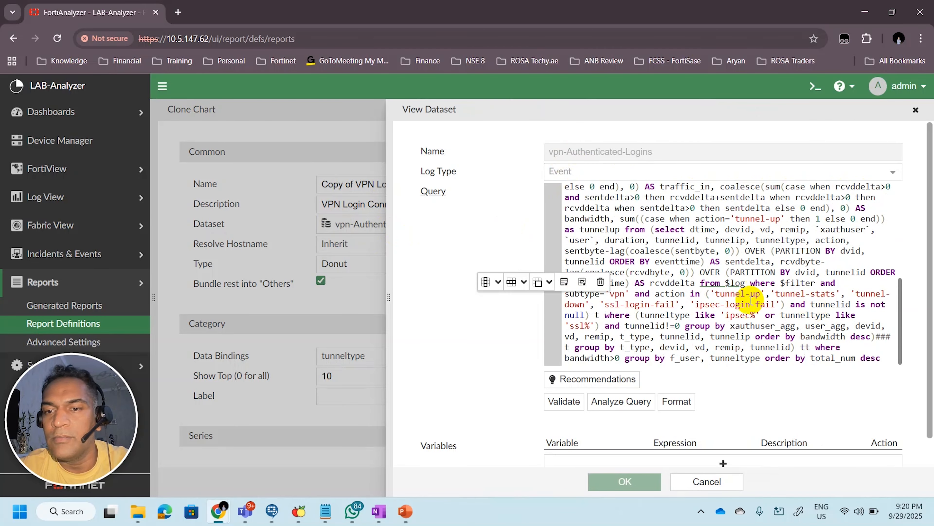
scroll(707, 291, "down", 1)
scroll(706, 291, "up", 8)
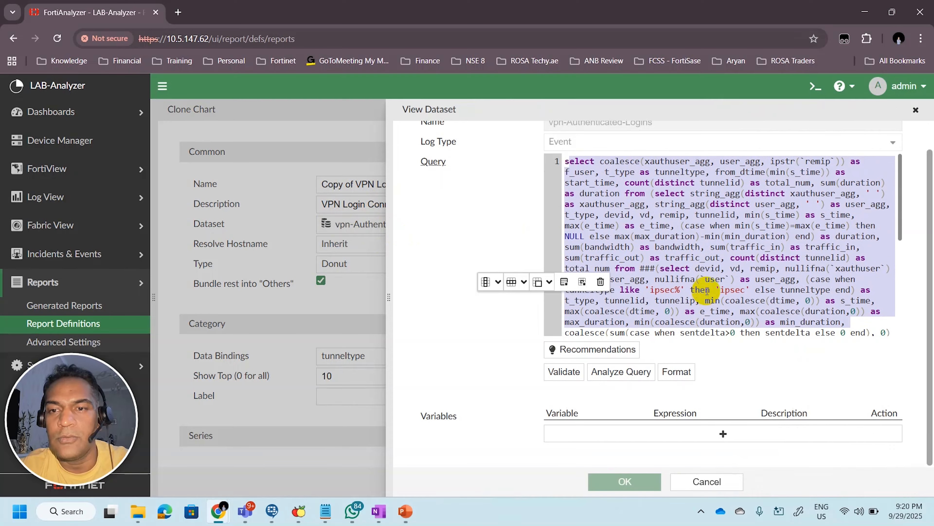
left_click(658, 246)
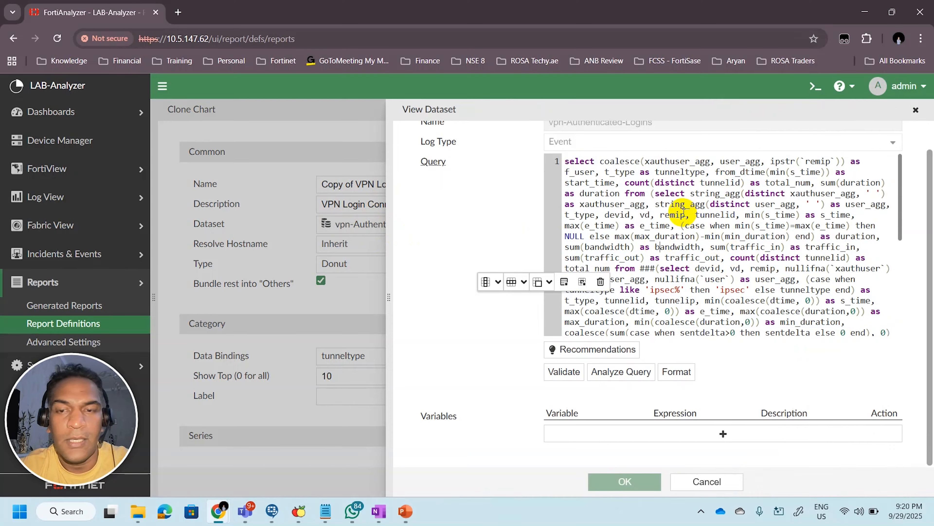
scroll(695, 224, "up", 1)
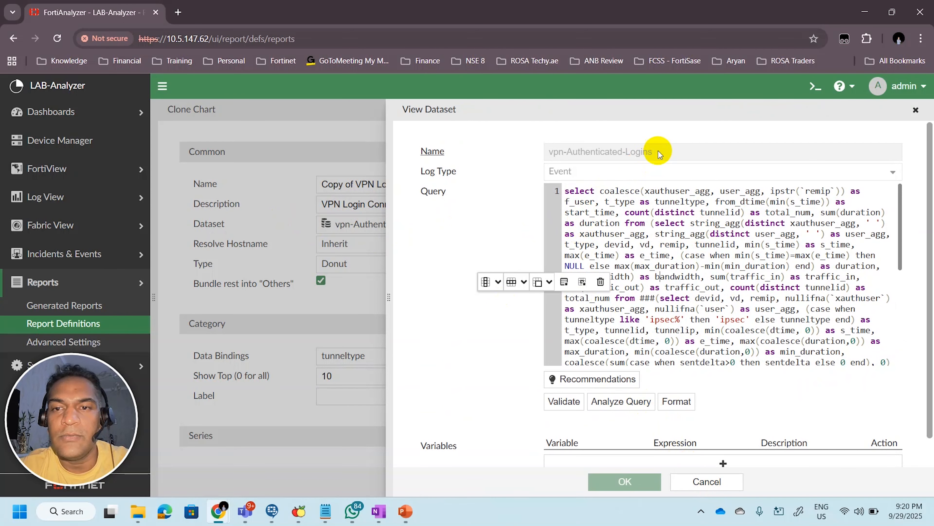
left_click_drag(659, 151, 545, 154)
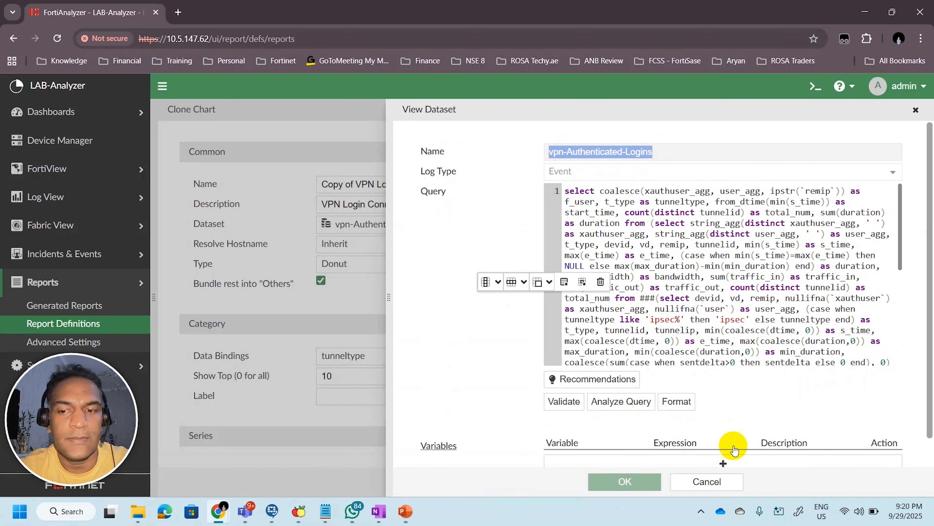
left_click(702, 482)
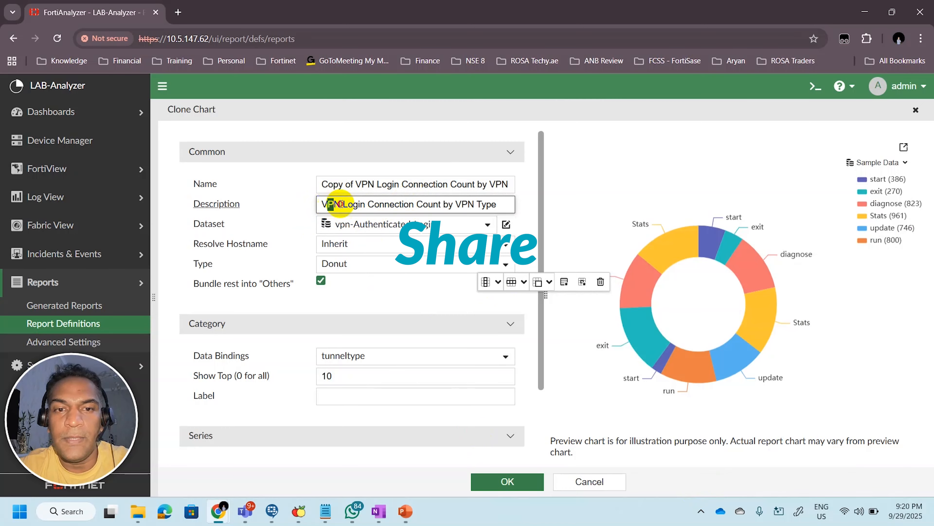
Check the cloned chart's description and preview, discard the clone, and close the VPN Report
left_click_drag(340, 203, 447, 204)
left_click_drag(474, 203, 496, 204)
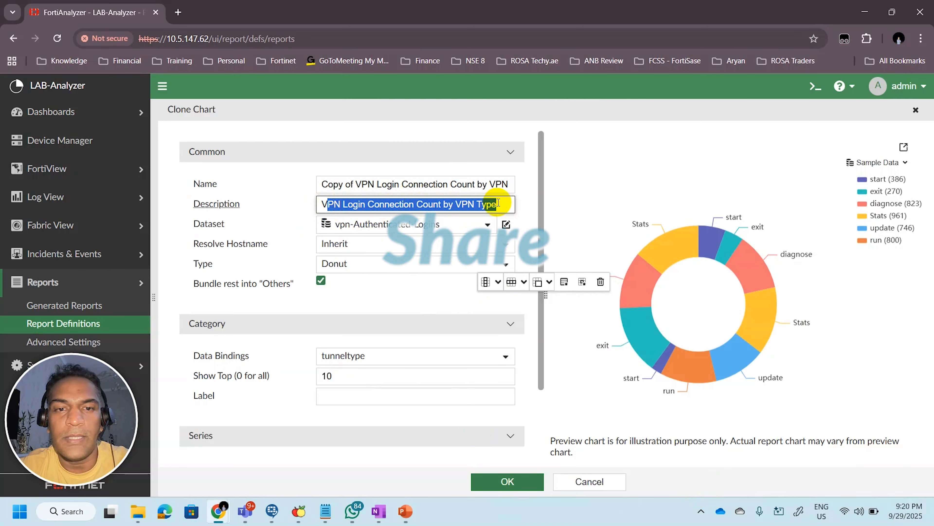
left_click(349, 203)
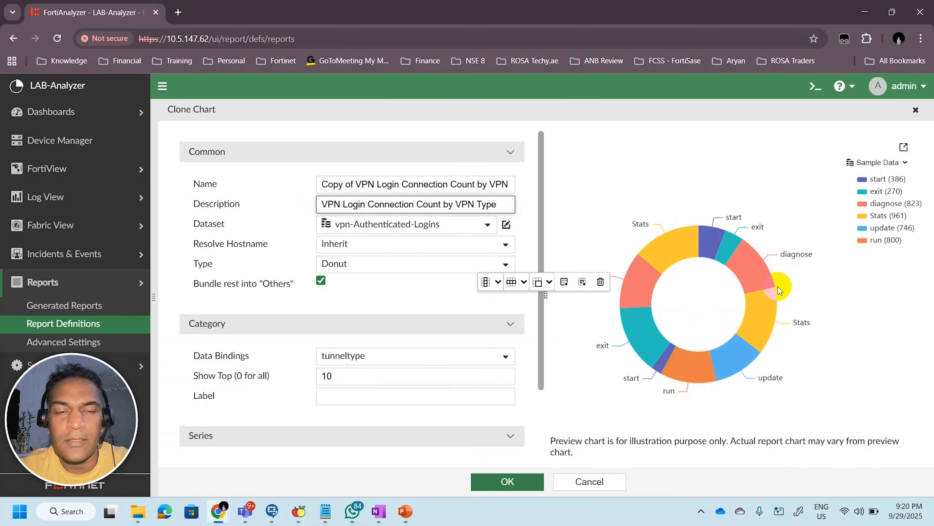
left_click(590, 483)
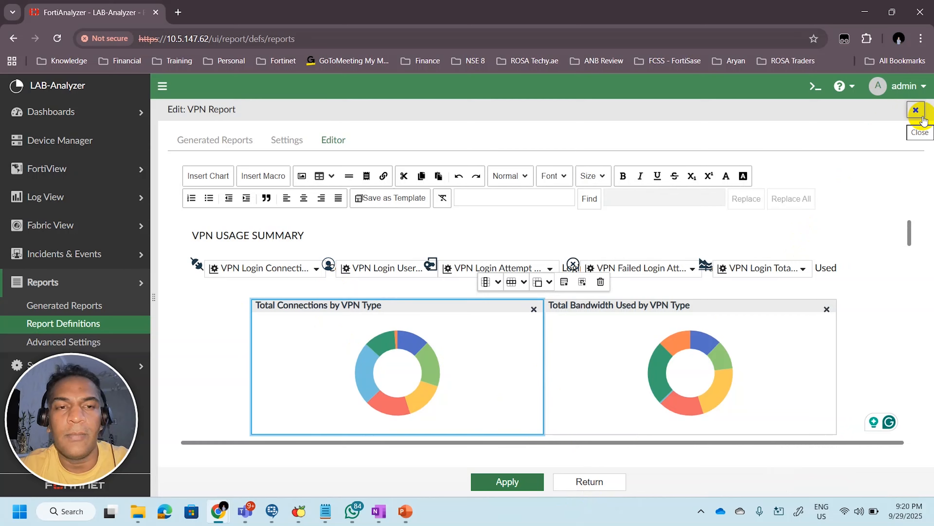
left_click(920, 111)
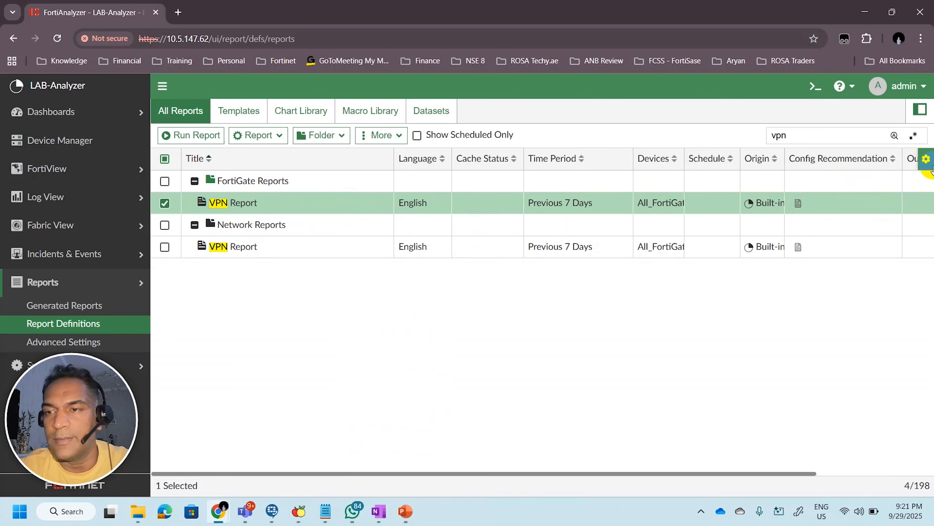
Deselect the VPN Report, clear the vpn search, and open the DNS Report under FortiGate Reports in its layout editor
left_click(165, 203)
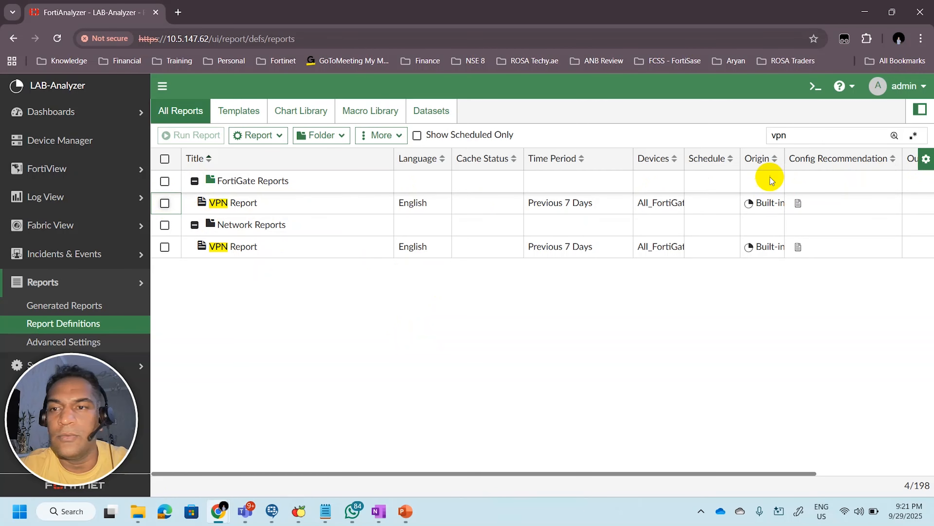
double_click(803, 134)
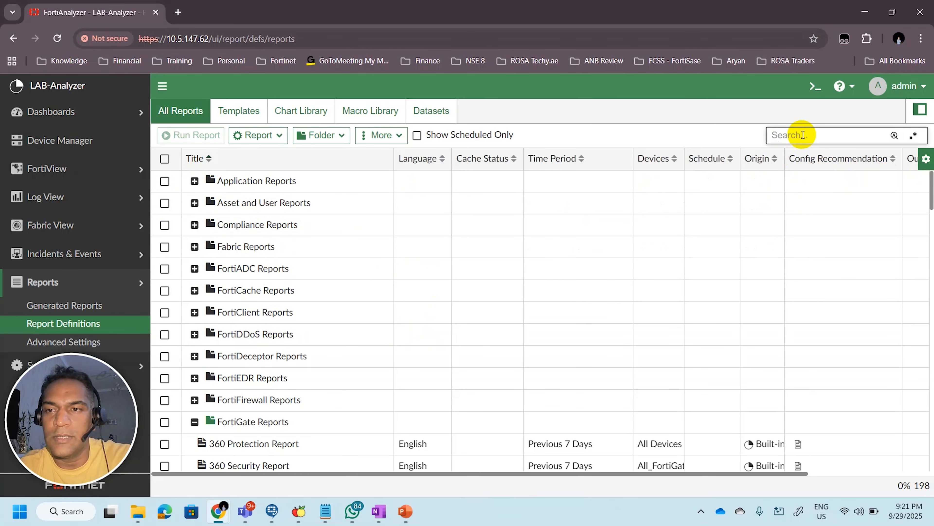
scroll(350, 327, "down", 3)
scroll(312, 301, "down", 8)
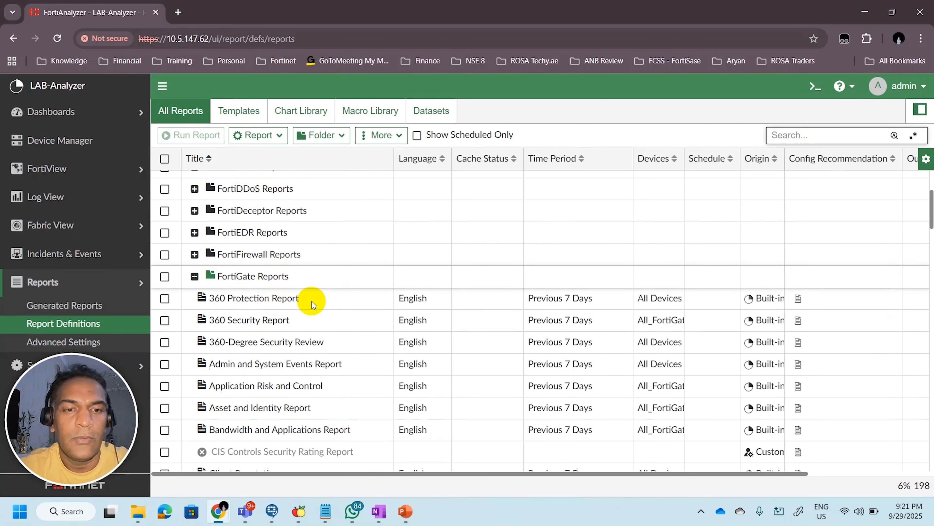
scroll(318, 336, "down", 3)
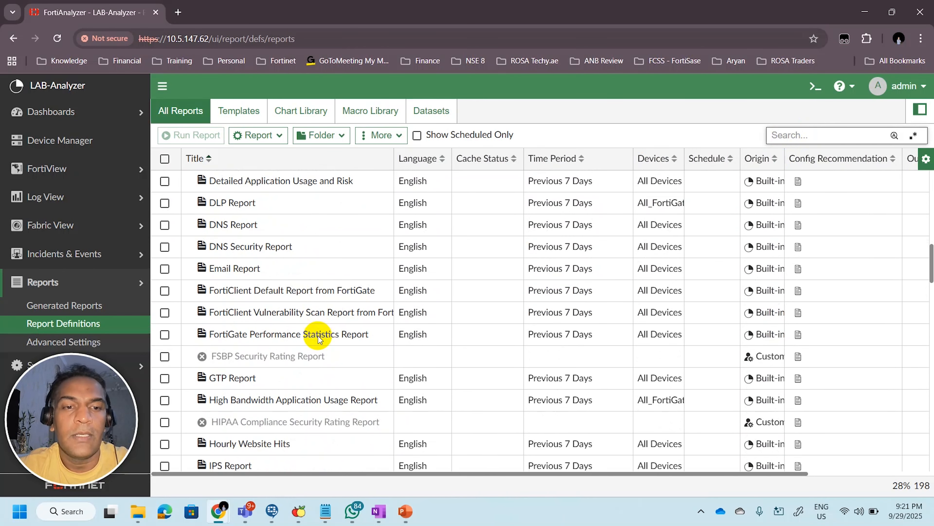
double_click(243, 224)
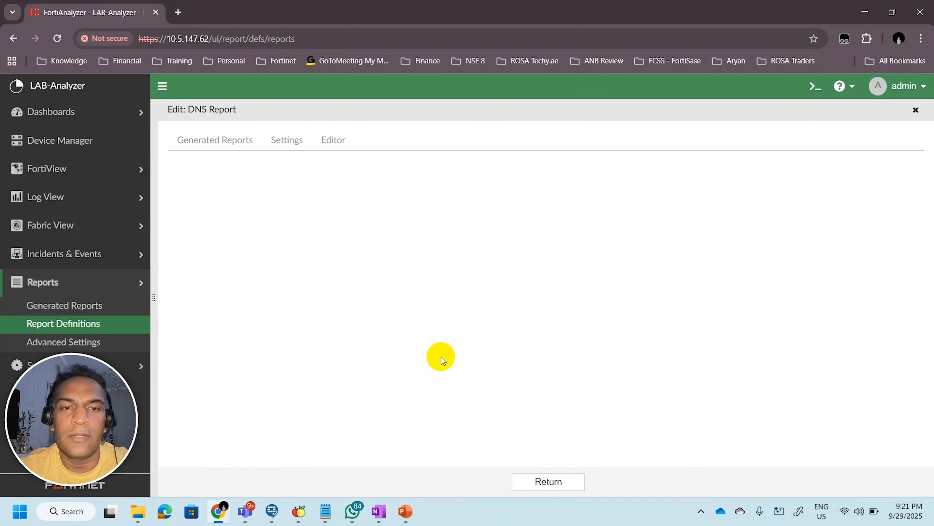
left_click(327, 141)
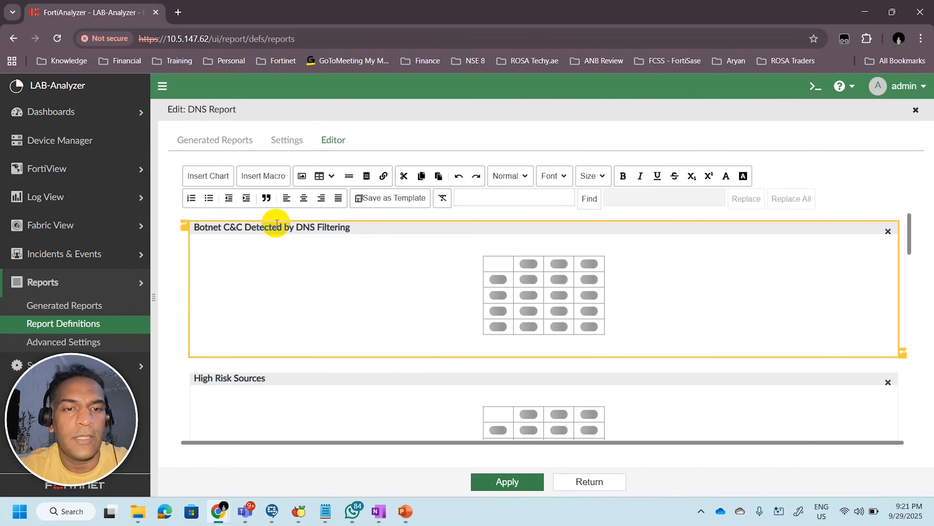
Review the DNS Report's charts, including Top Queried Domain and Top Domain Lookup Failures, save the layout, and return to the report list
scroll(211, 317, "down", 2)
scroll(335, 318, "down", 5)
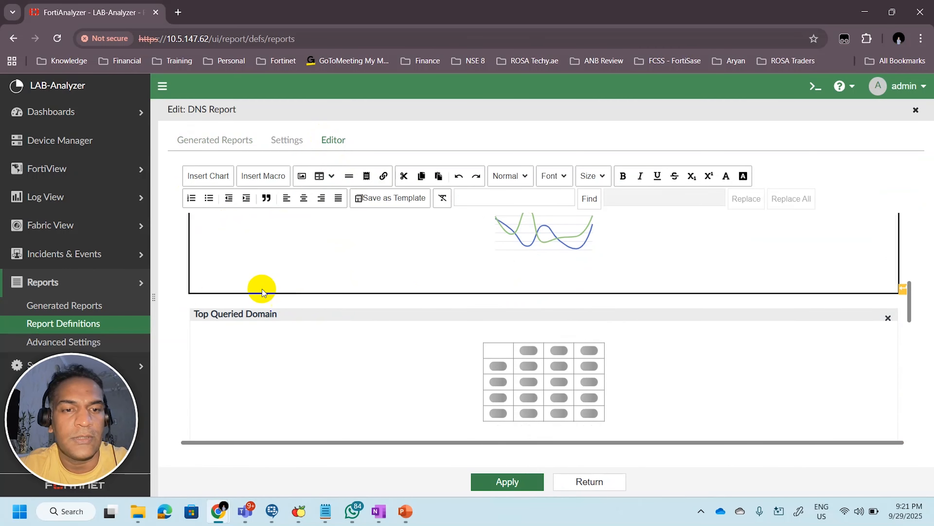
scroll(357, 337, "down", 6)
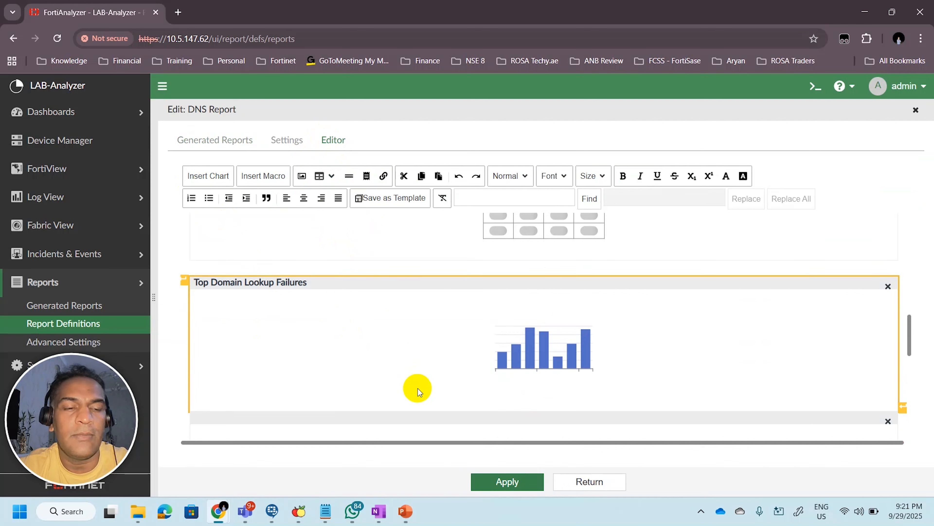
scroll(478, 340, "up", 10)
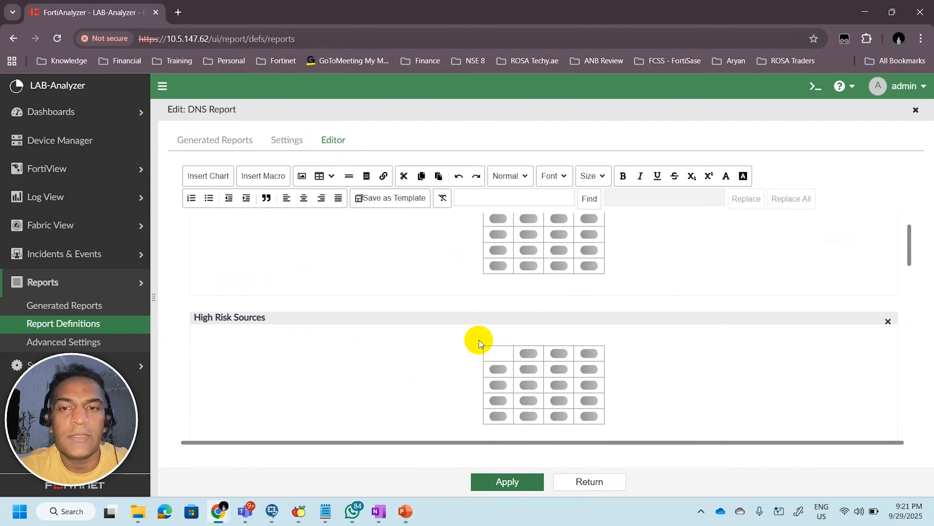
left_click(507, 482)
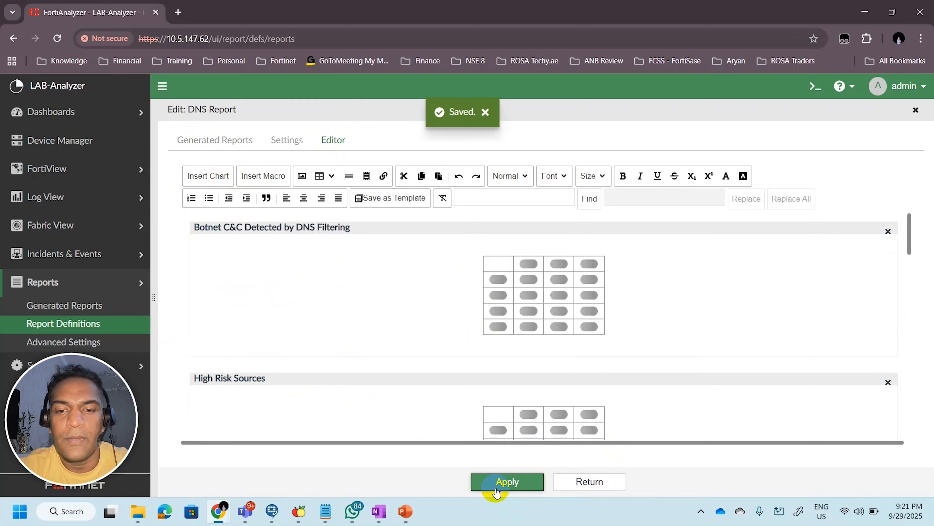
left_click(530, 486)
left_click(588, 482)
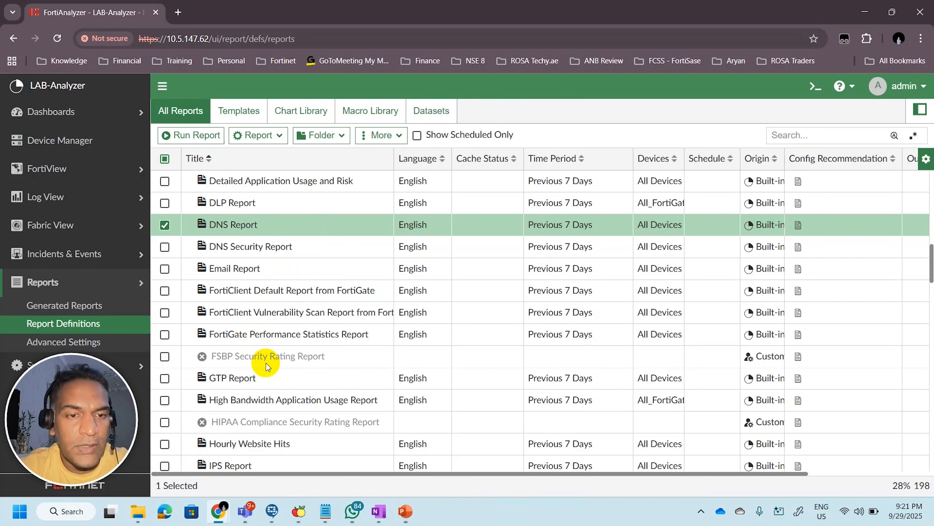
Open the dataset list and browse the built-in datasets with their device and log types
left_click(422, 119)
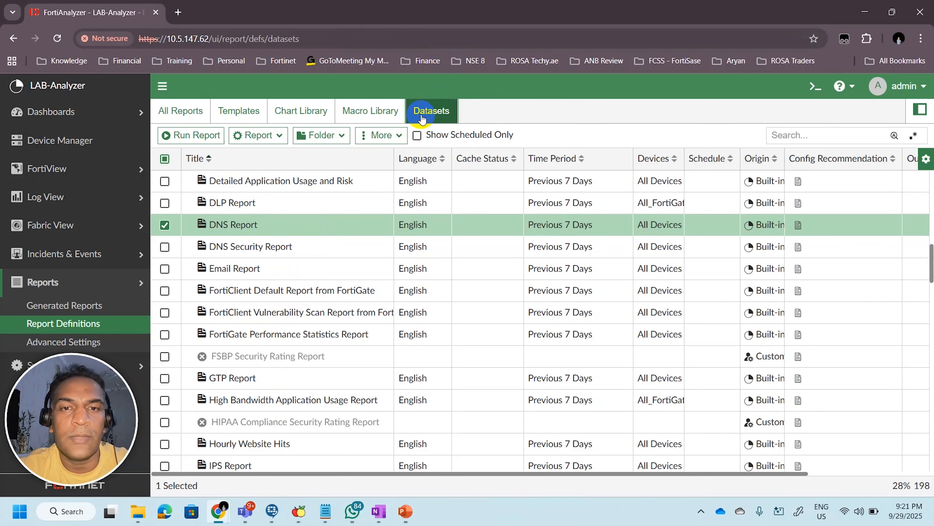
scroll(386, 217, "down", 20)
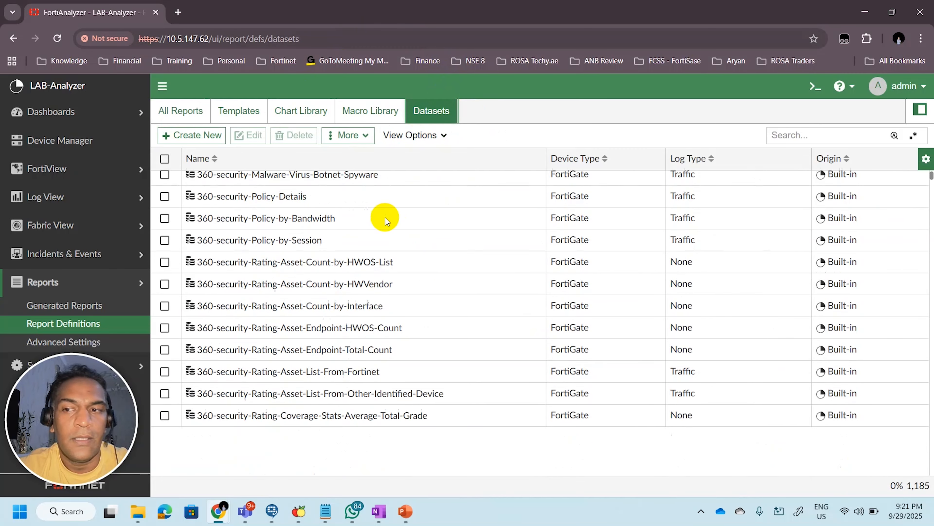
scroll(386, 218, "down", 20)
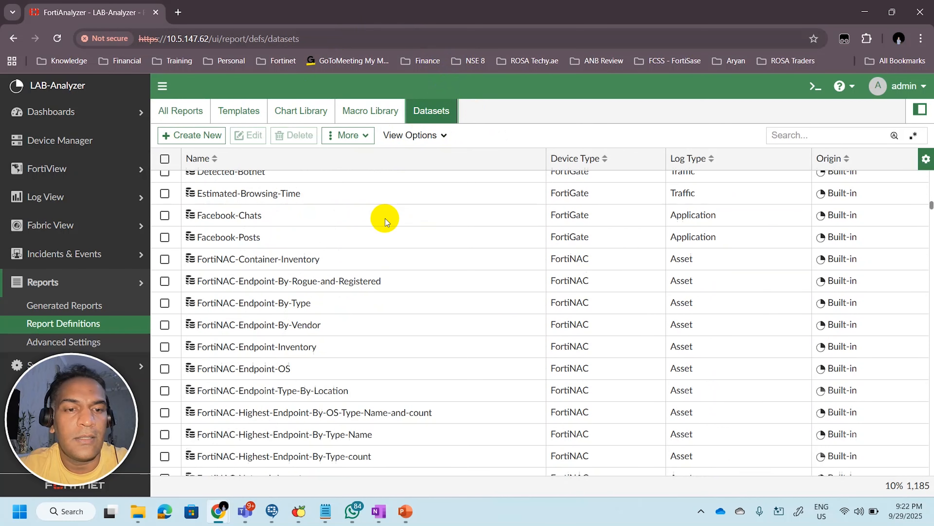
scroll(385, 219, "down", 20)
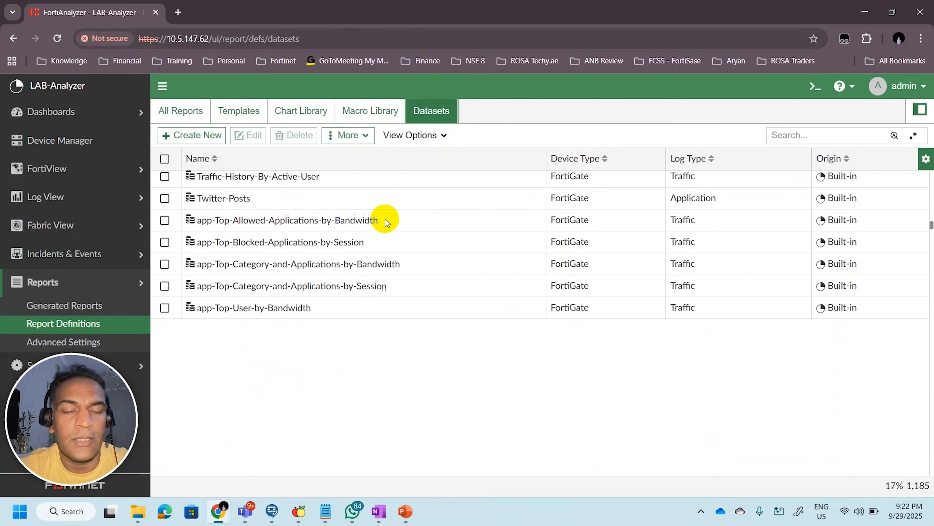
scroll(385, 219, "down", 20)
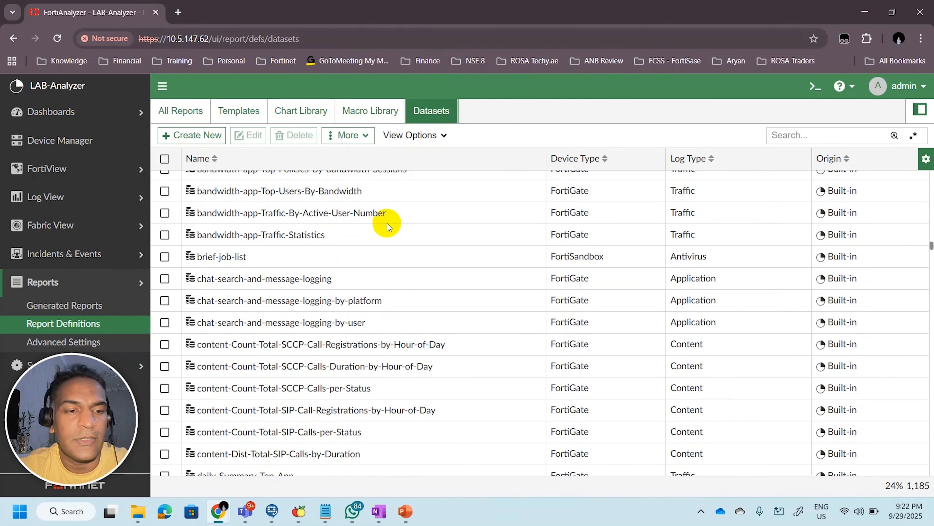
scroll(392, 256, "down", 8)
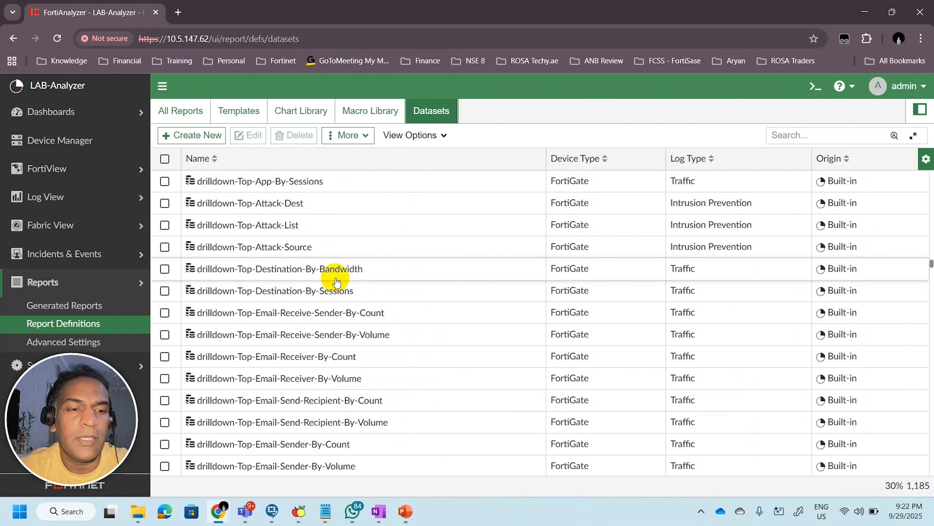
Browse the built-in datasets, checking the event-Usage-CPU-Sessions entry and the dns-Security datasets such as dns-Security-Top-Infected-Domain-by-Count
scroll(336, 281, "down", 20)
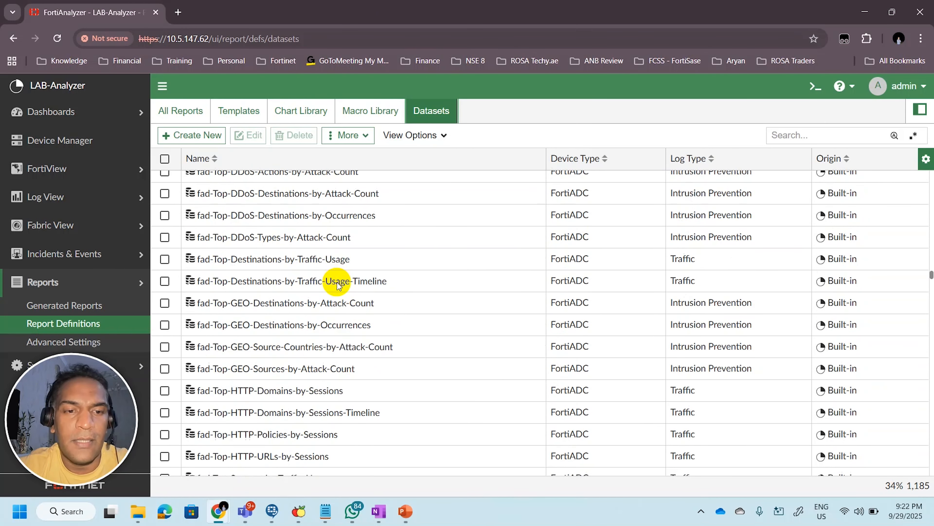
scroll(338, 283, "up", 10)
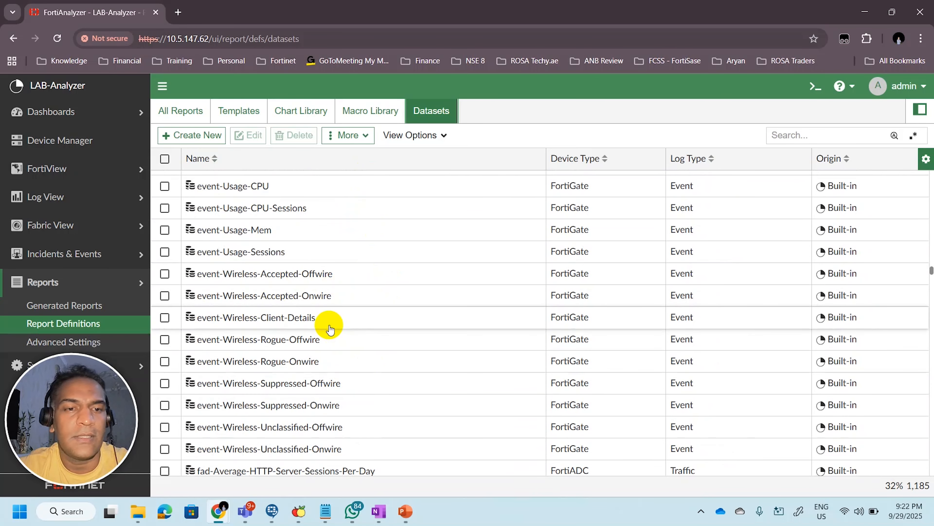
scroll(329, 325, "up", 3)
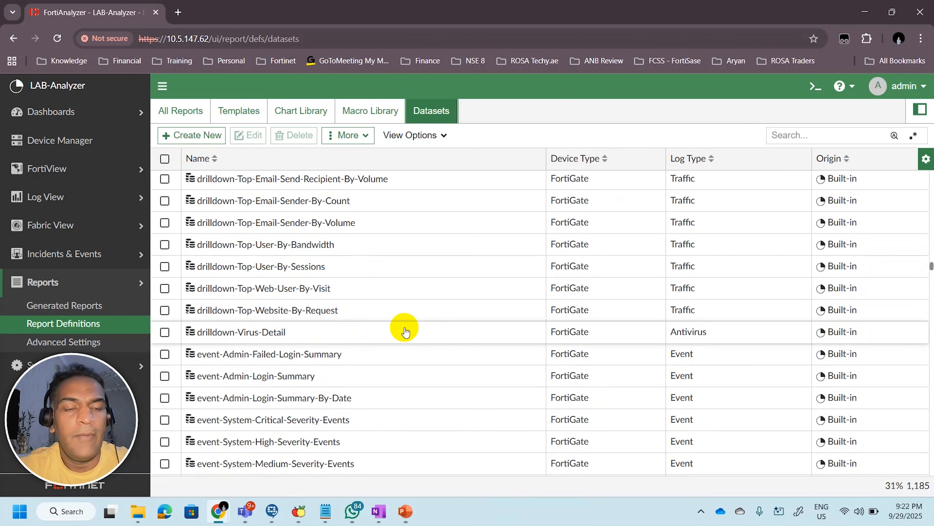
scroll(405, 332, "down", 4)
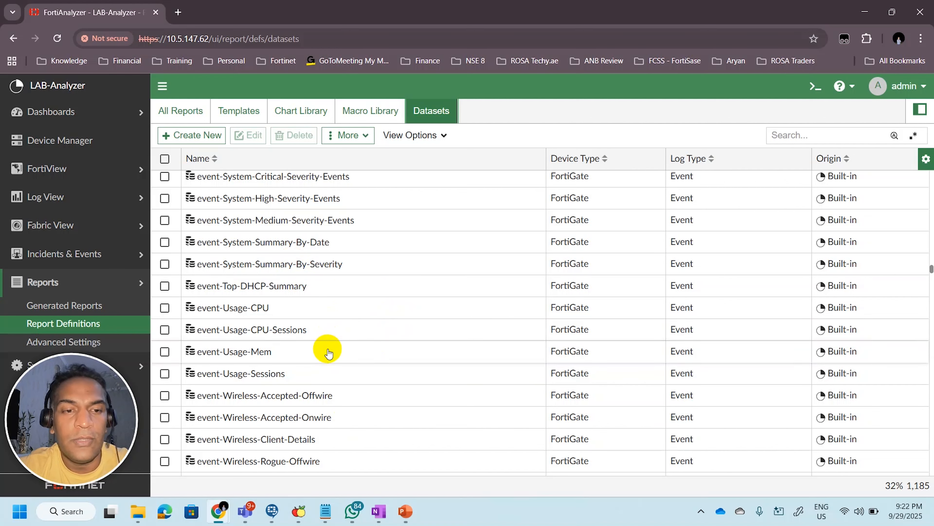
left_click(256, 324)
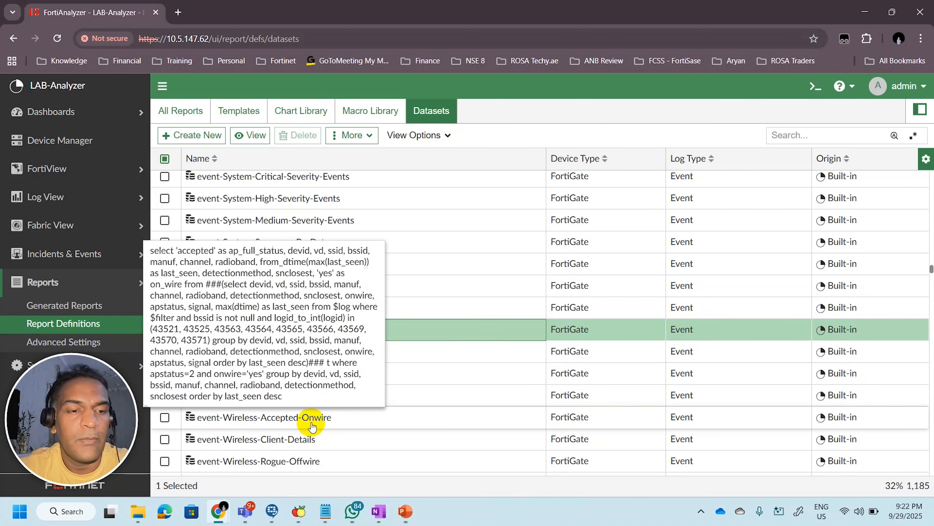
mouse_move(301, 330)
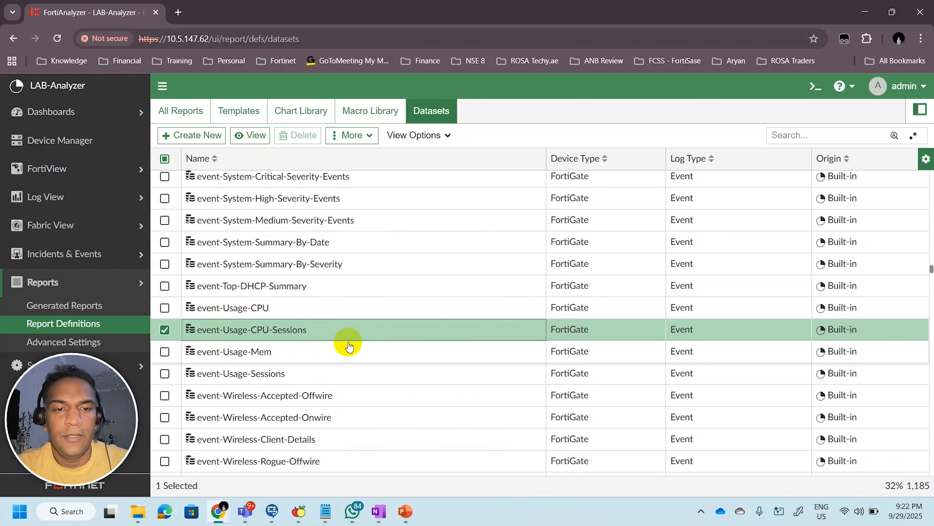
scroll(352, 350, "down", 4)
scroll(355, 355, "down", 7)
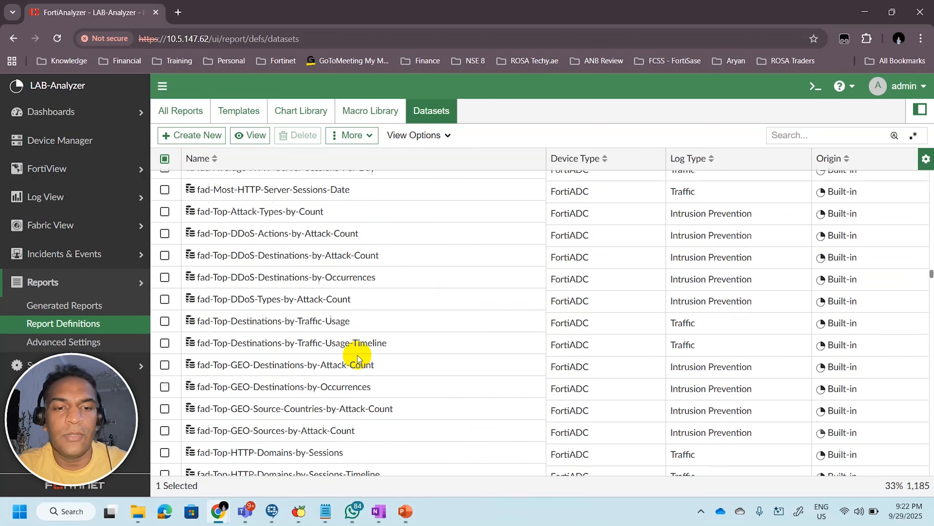
scroll(357, 357, "up", 15)
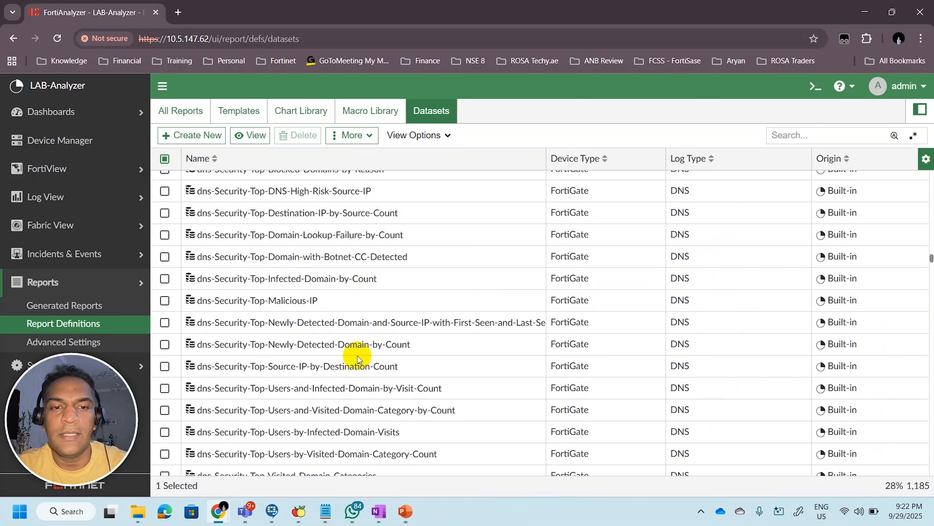
left_click(355, 279)
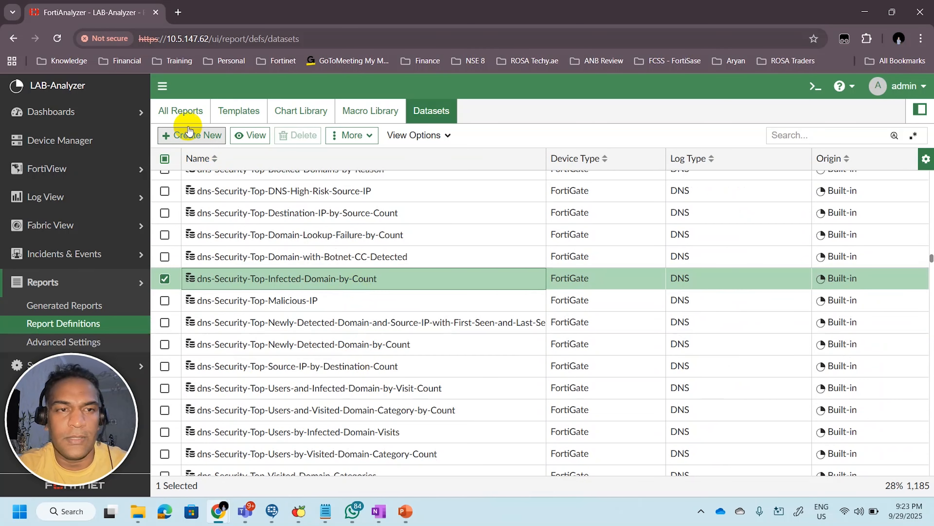
Return to the report list and select the FortiGate Reports folder
left_click(173, 111)
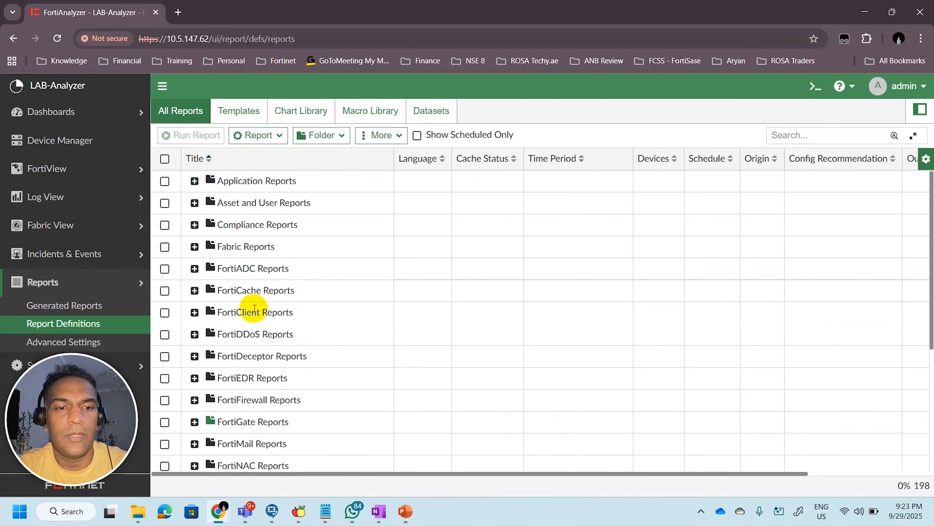
scroll(244, 374, "down", 1)
left_click(244, 362)
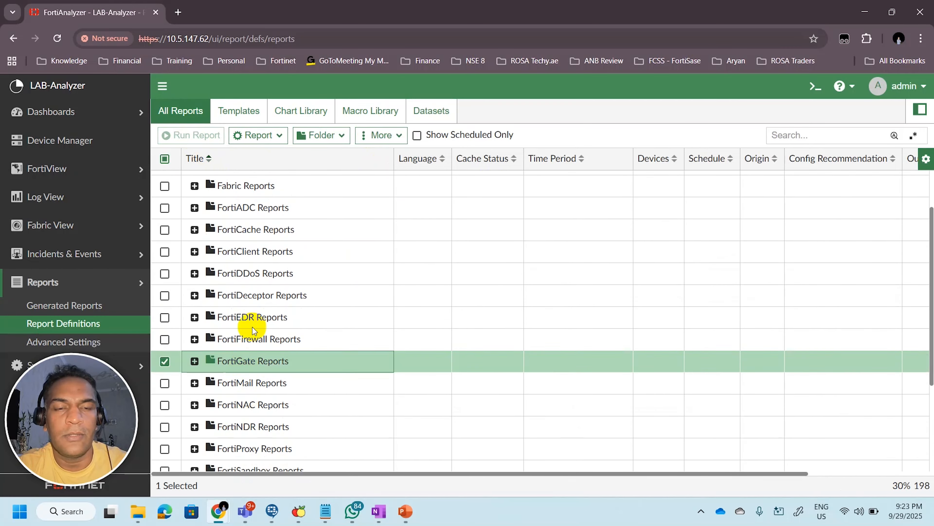
Search the dataset list for vpn and select the vpn-Authenticated-Logins dataset
left_click(416, 123)
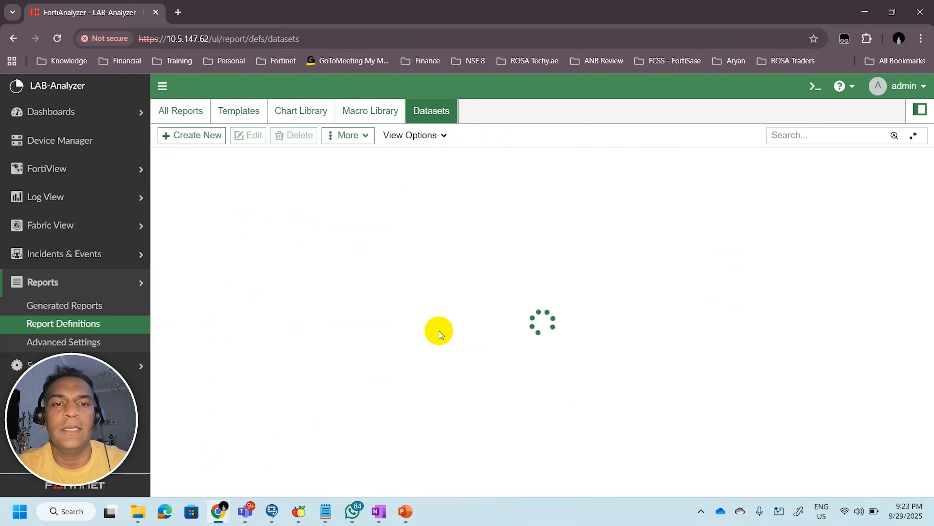
left_click(790, 130)
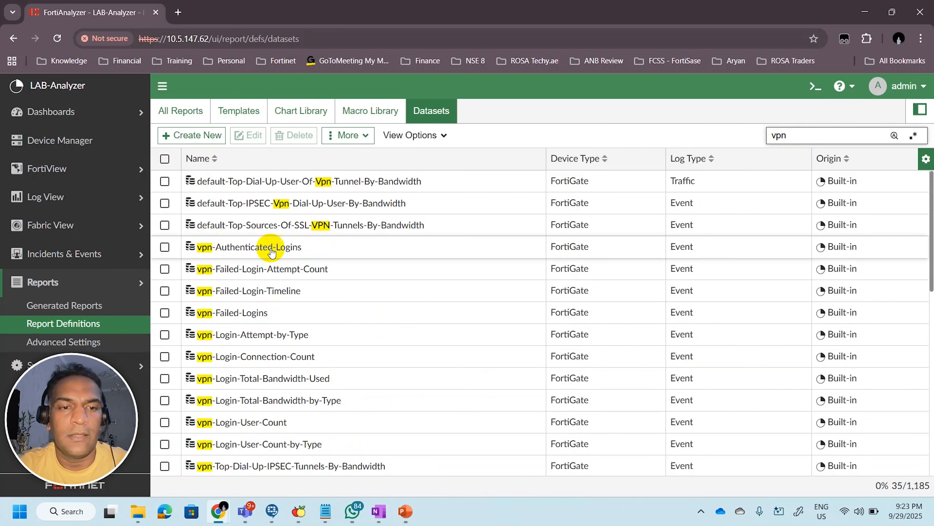
left_click(220, 255)
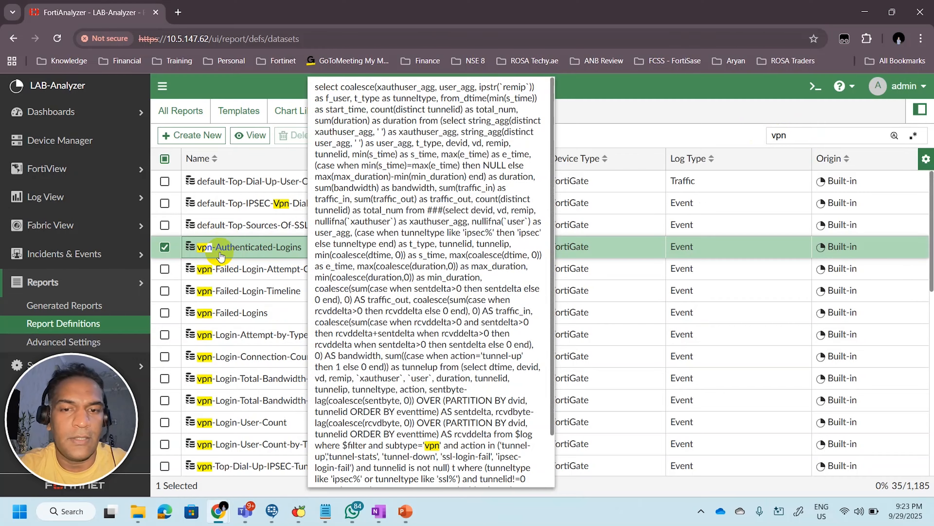
left_click(254, 313)
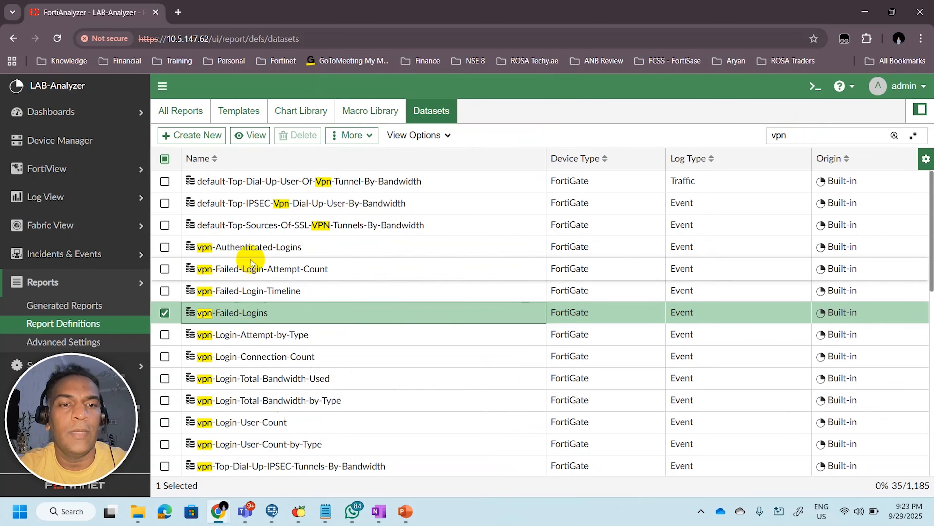
left_click(252, 249)
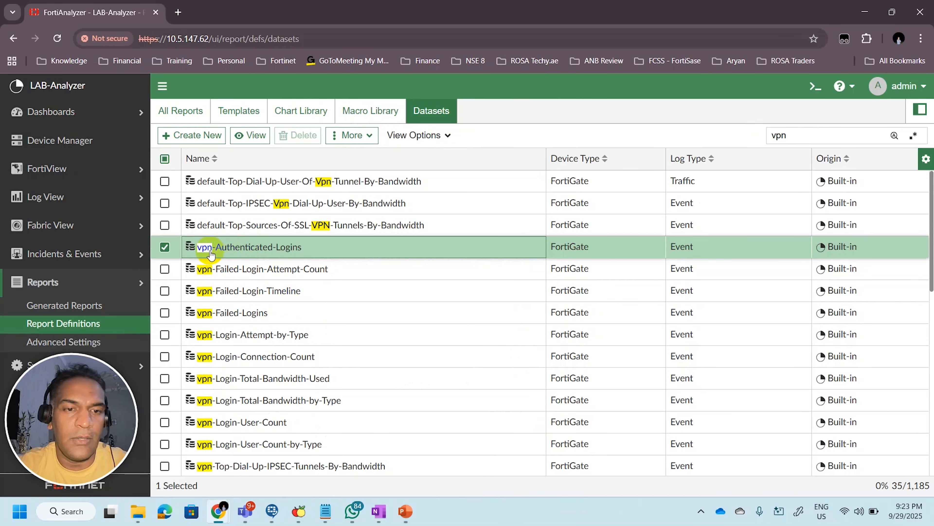
Open the vpn-Authenticated-Logins dataset, highlight its entire SQL query, and close it without changes
double_click(261, 253)
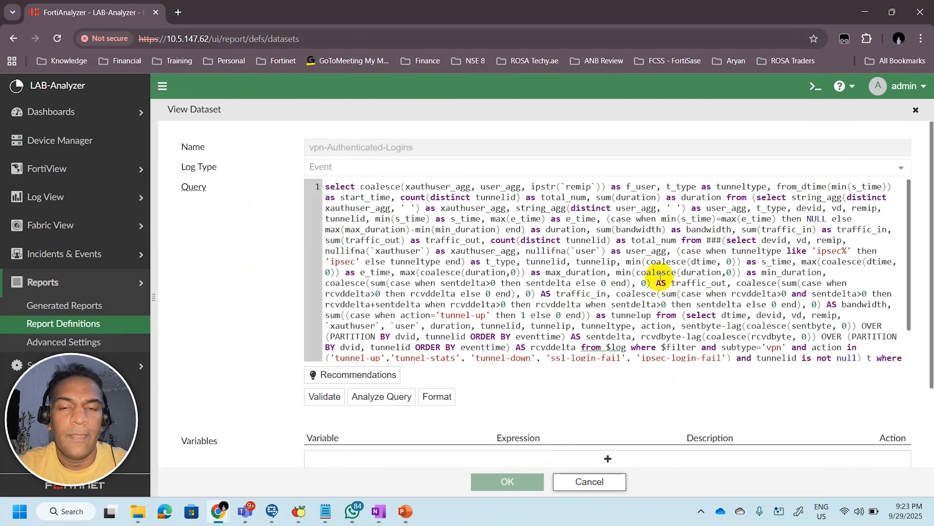
left_click(523, 268)
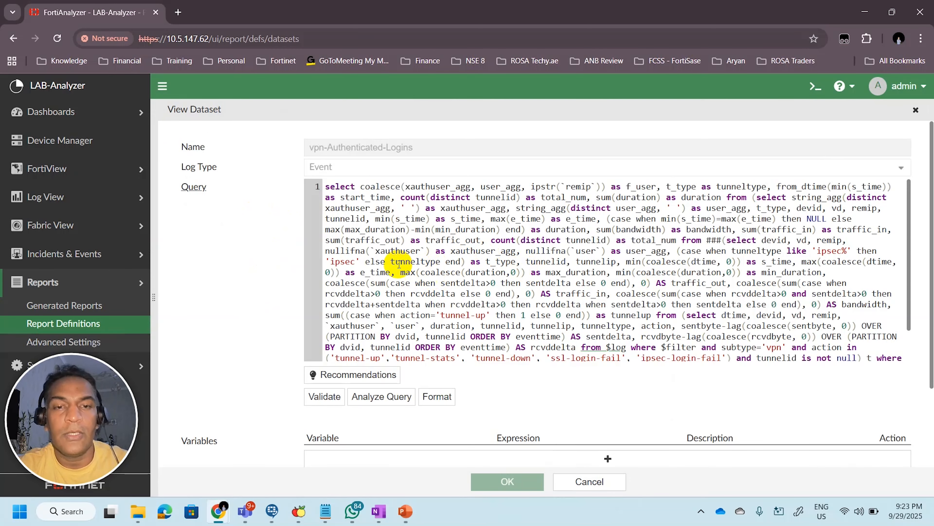
key("ctrl+a")
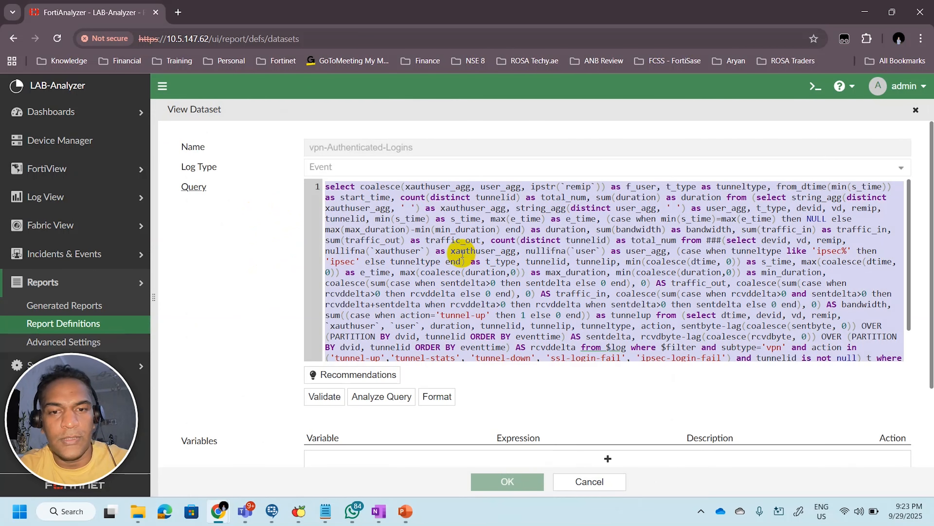
left_click(589, 483)
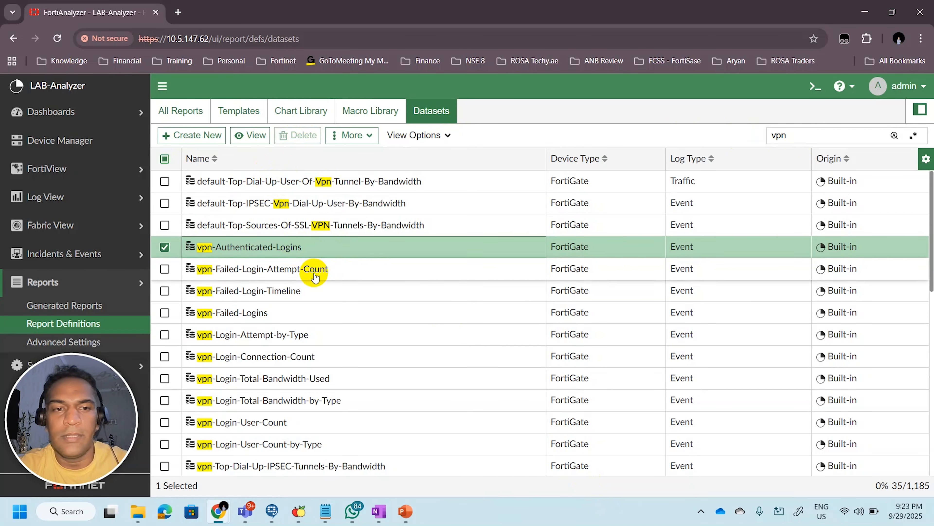
Search the chart library for vpn and look through the charts, selecting VPN Login Attempts by VPN Type
left_click(316, 114)
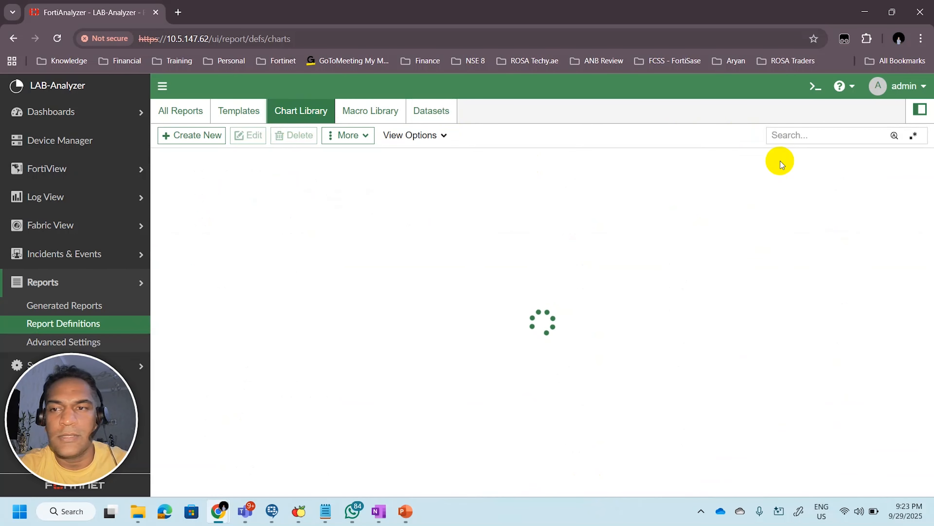
left_click(804, 139)
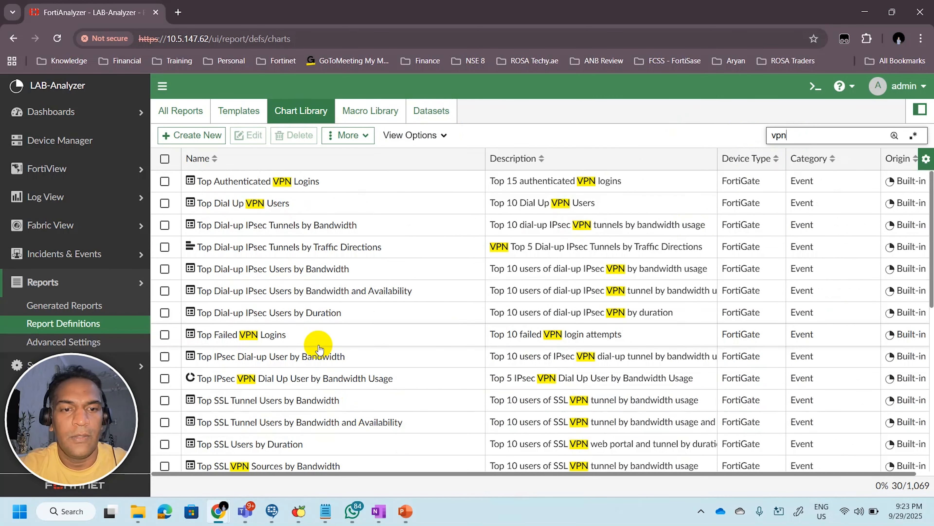
left_click(295, 334)
scroll(403, 335, "down", 10)
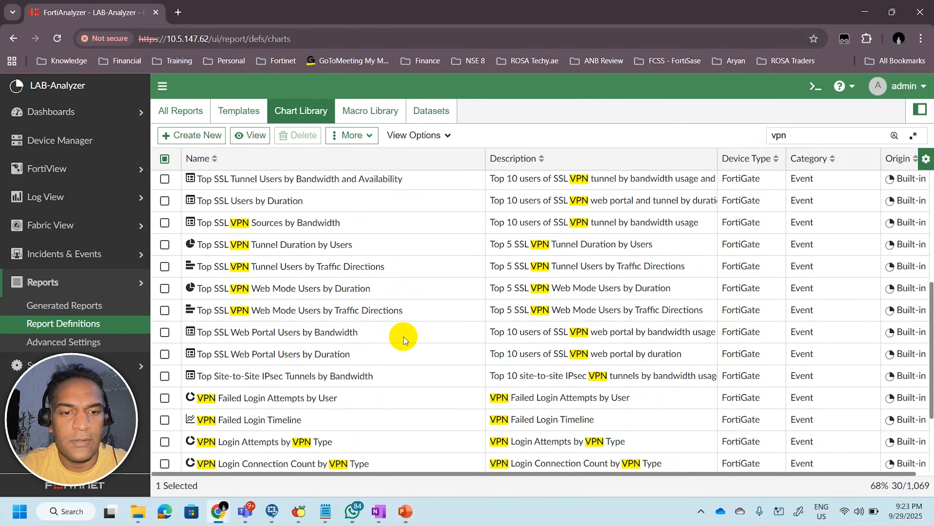
scroll(404, 337, "down", 1)
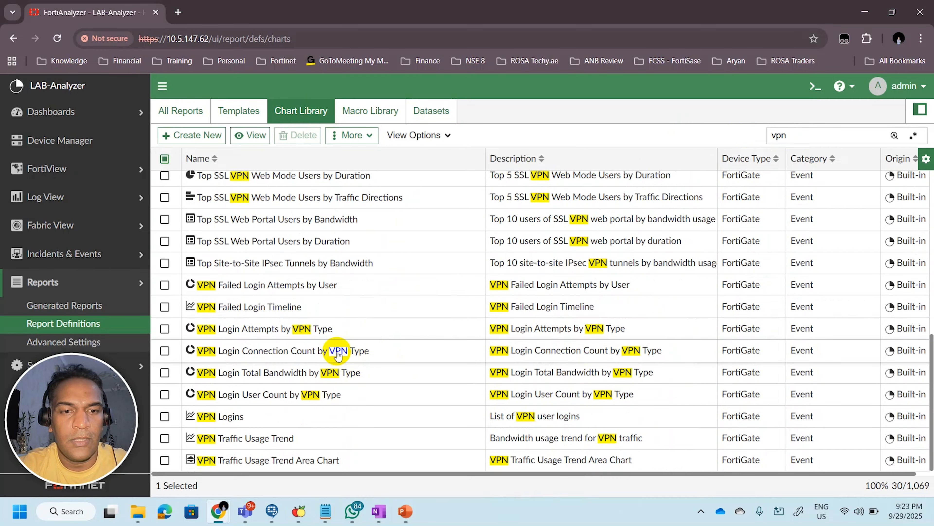
left_click(275, 328)
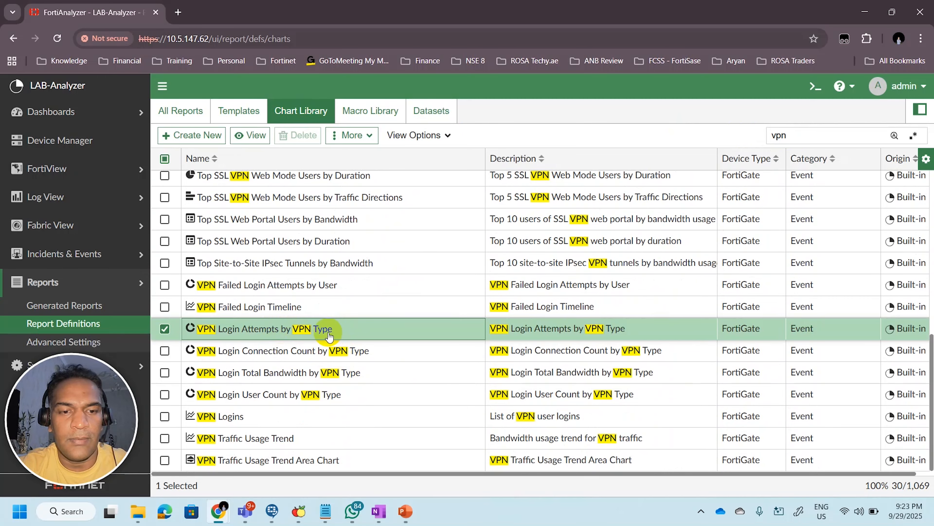
Open the VPN Logins chart, examine the query of its linked vpn-User-Login-history dataset, and close the dataset
double_click(250, 416)
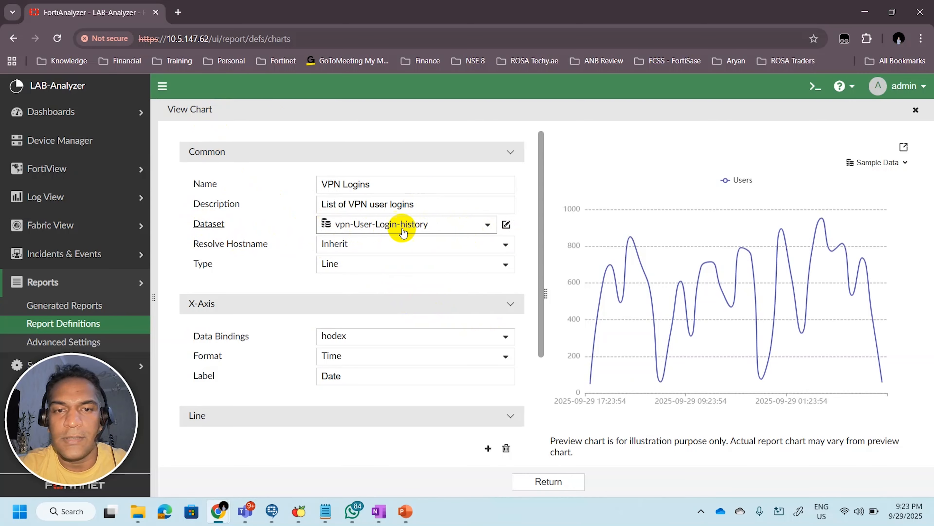
left_click(506, 226)
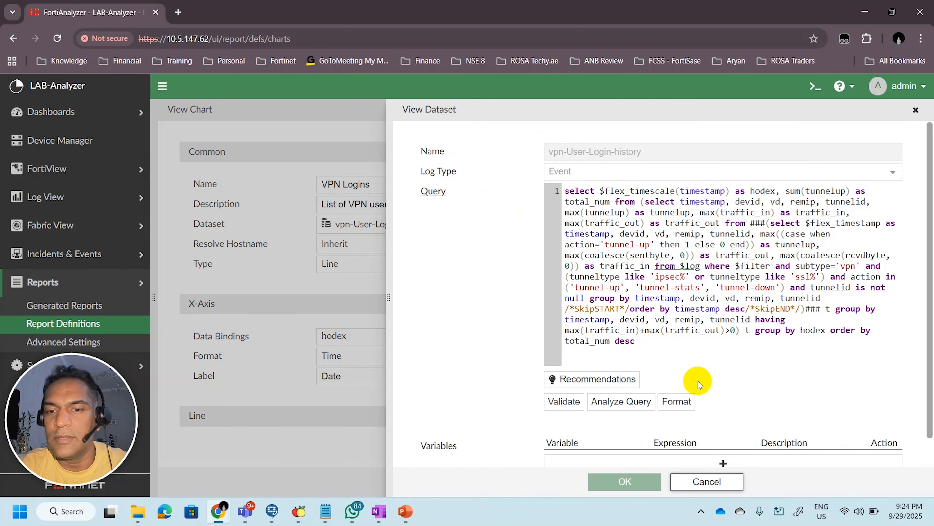
left_click(721, 481)
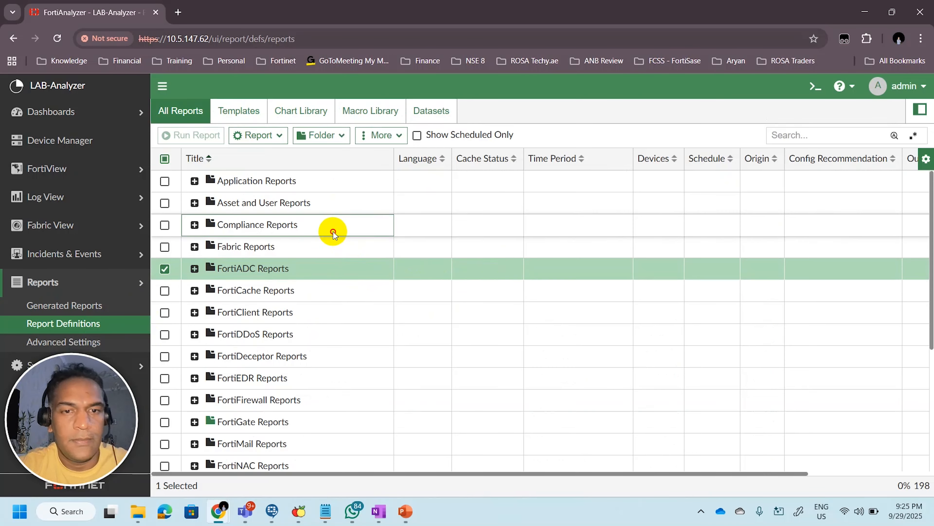
Reload the report definitions and expand the FortiGate Reports folder to browse its reports
left_click(333, 231)
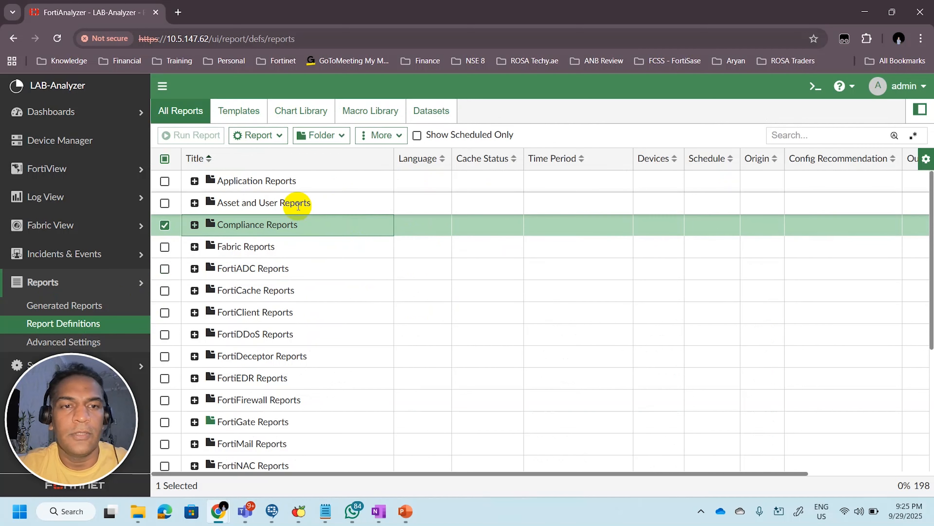
left_click(73, 328)
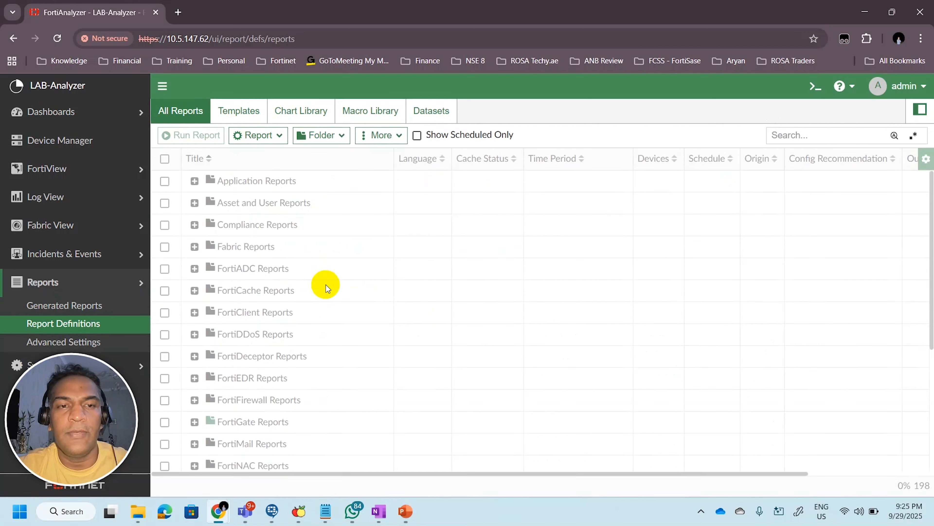
scroll(235, 306, "down", 1)
scroll(235, 306, "down", 1)
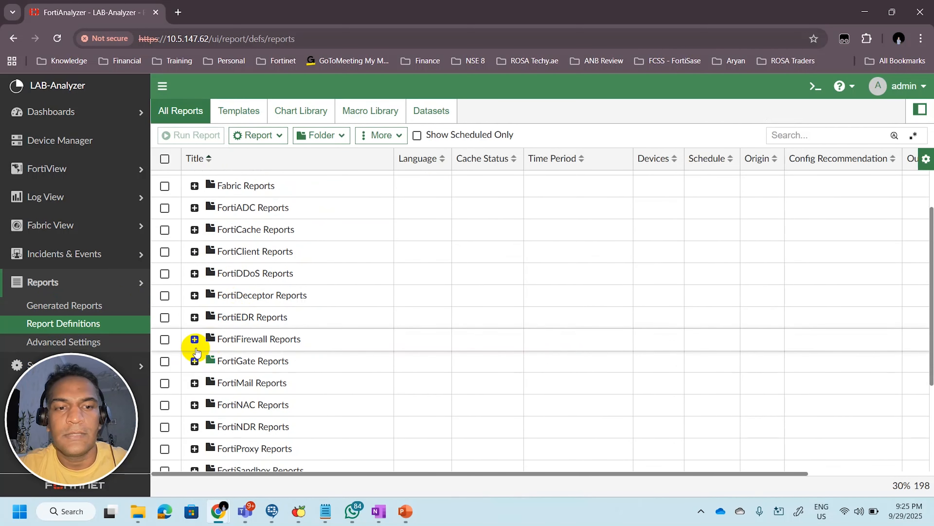
left_click(195, 360)
scroll(347, 345, "down", 5)
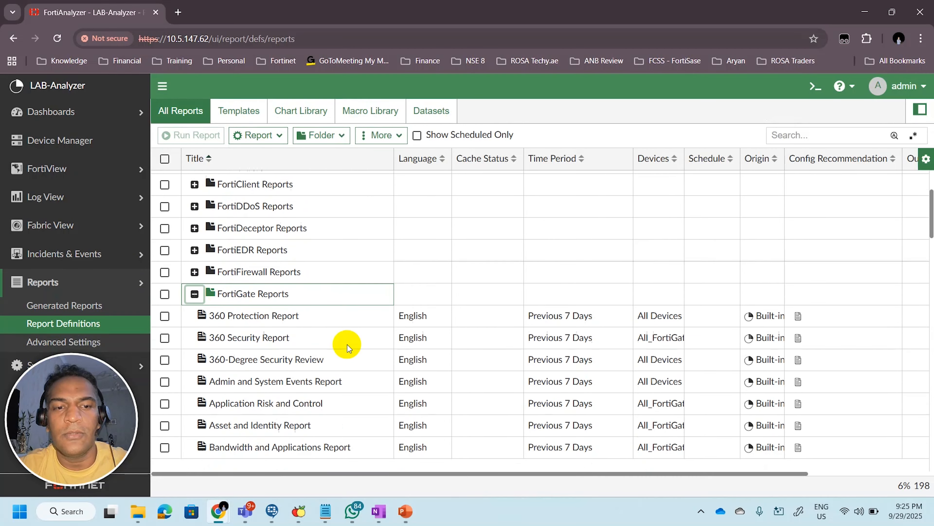
Create a blank report named VPN-Login-Report-ROSA in the All Reports folder
left_click(280, 142)
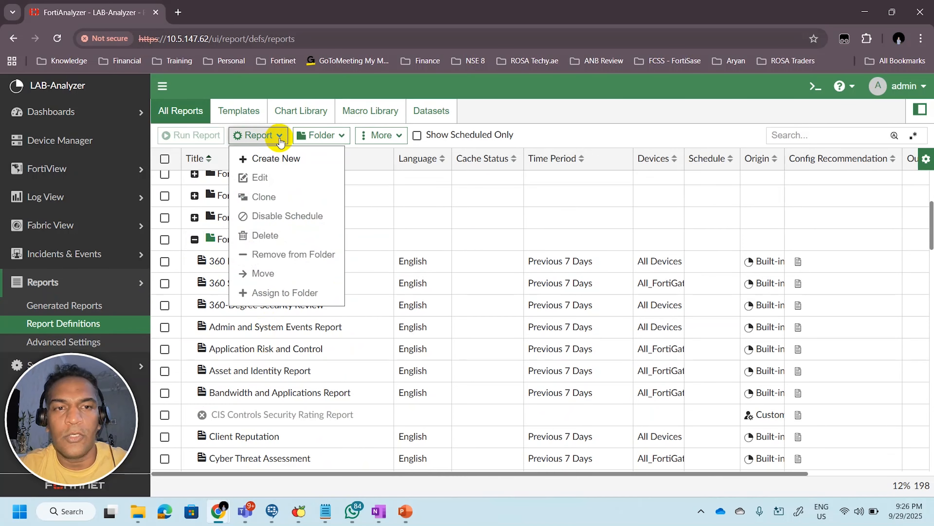
left_click(281, 157)
left_click(381, 242)
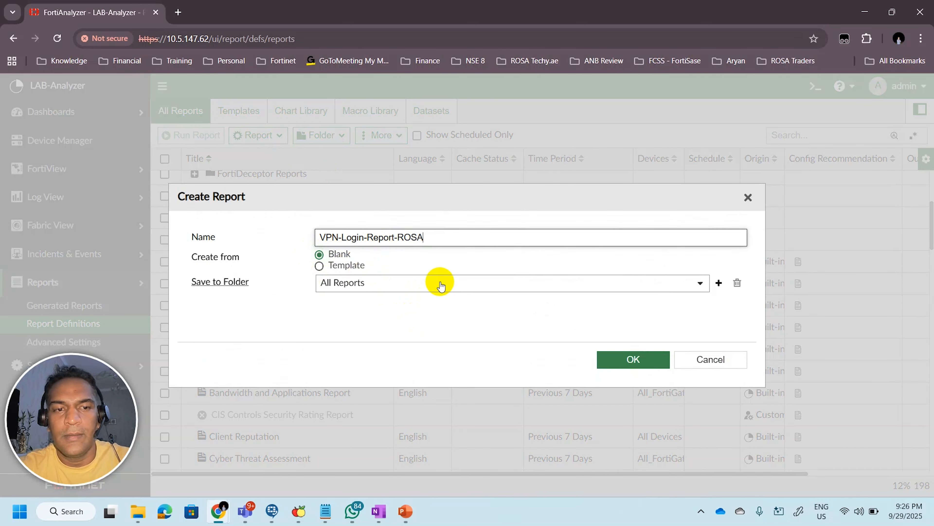
left_click(654, 359)
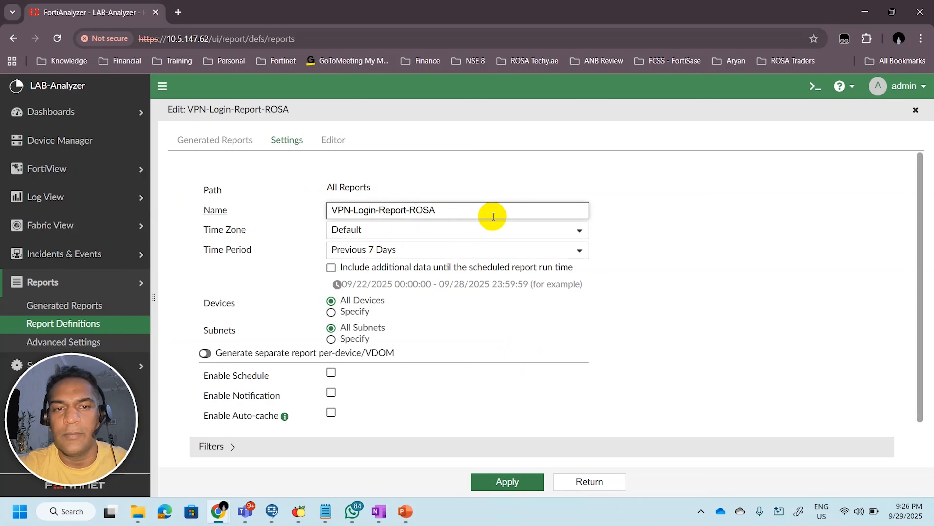
Insert the VPN Logins chart into the VPN-Login-Report-ROSA layout, apply the change and return to the report list
left_click(332, 140)
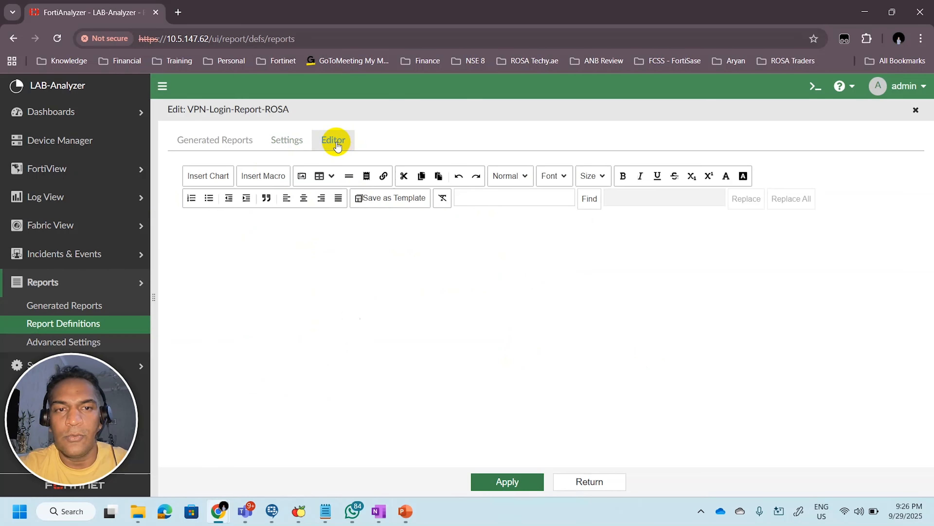
left_click(201, 176)
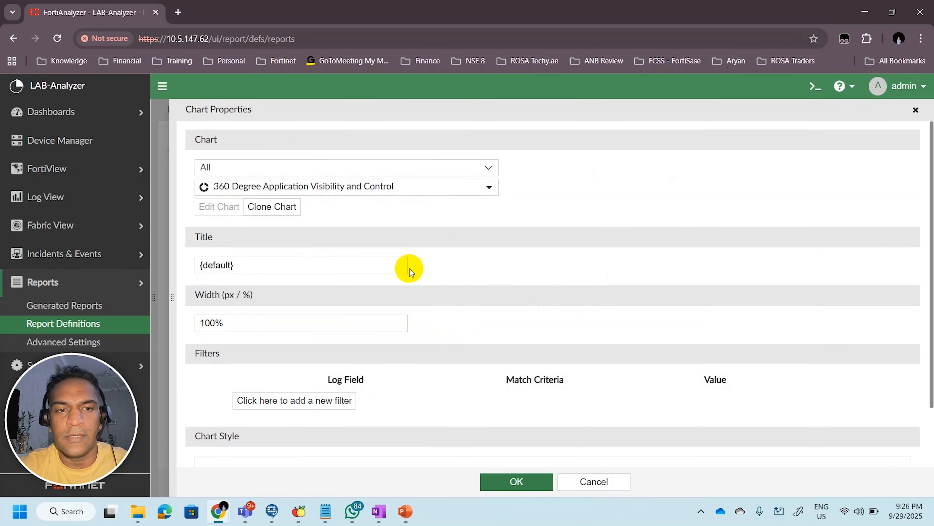
left_click(433, 190)
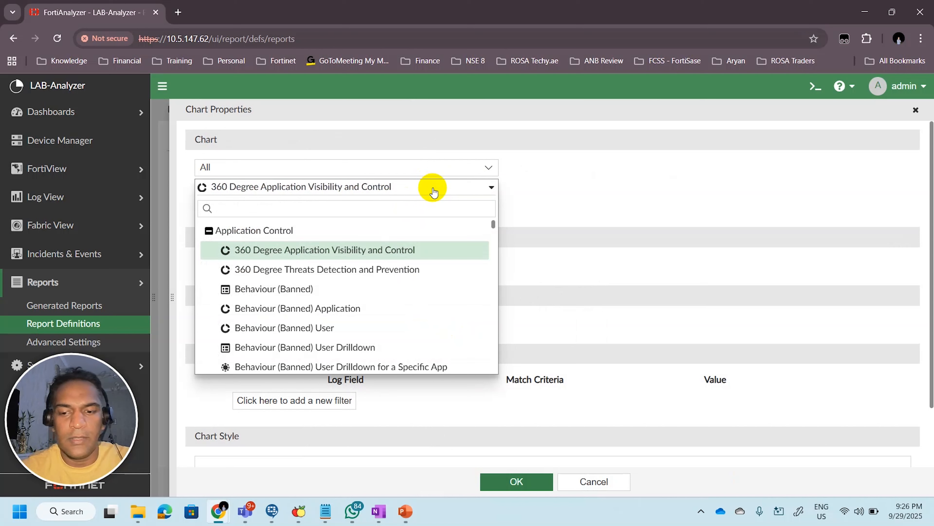
type("vpn-")
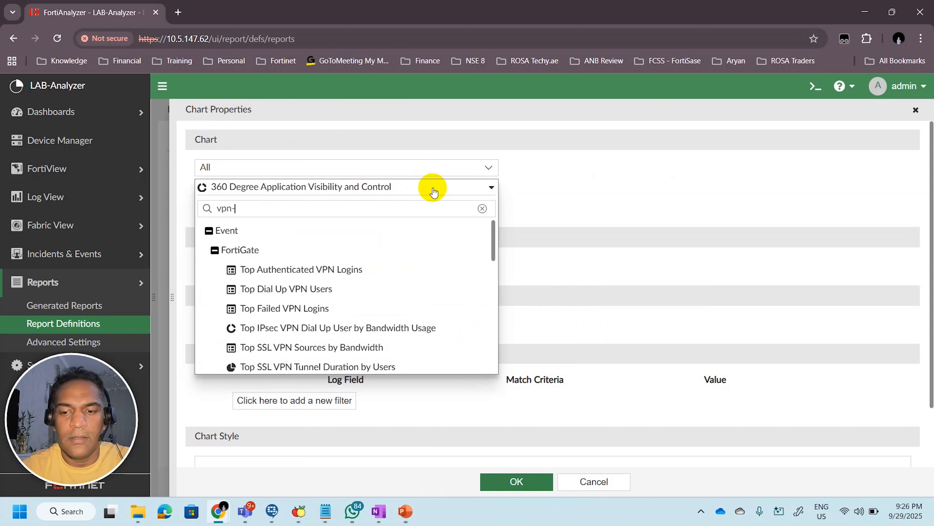
type("lo")
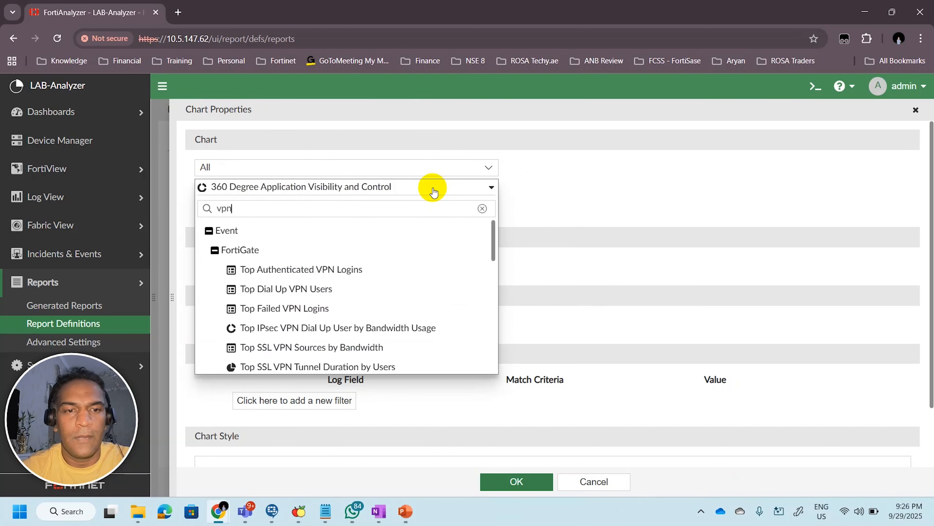
scroll(414, 303, "down", 5)
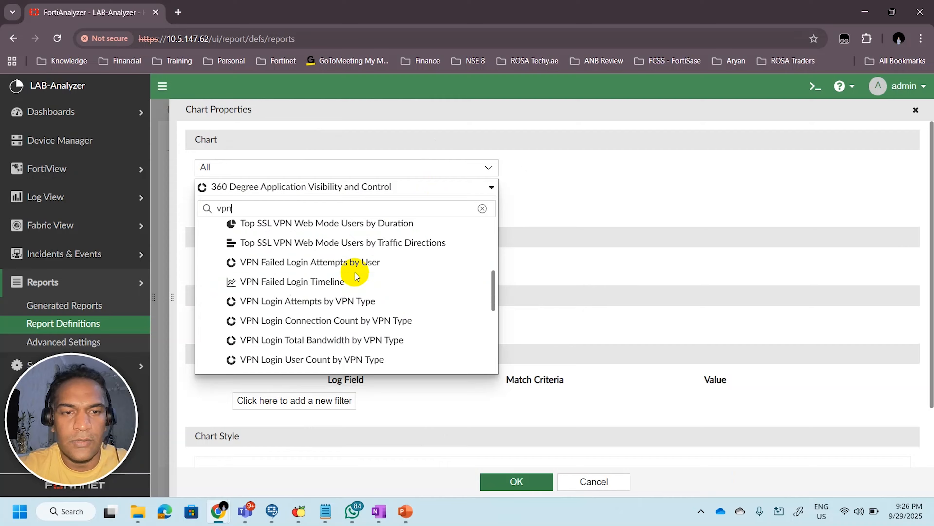
scroll(328, 324, "down", 2)
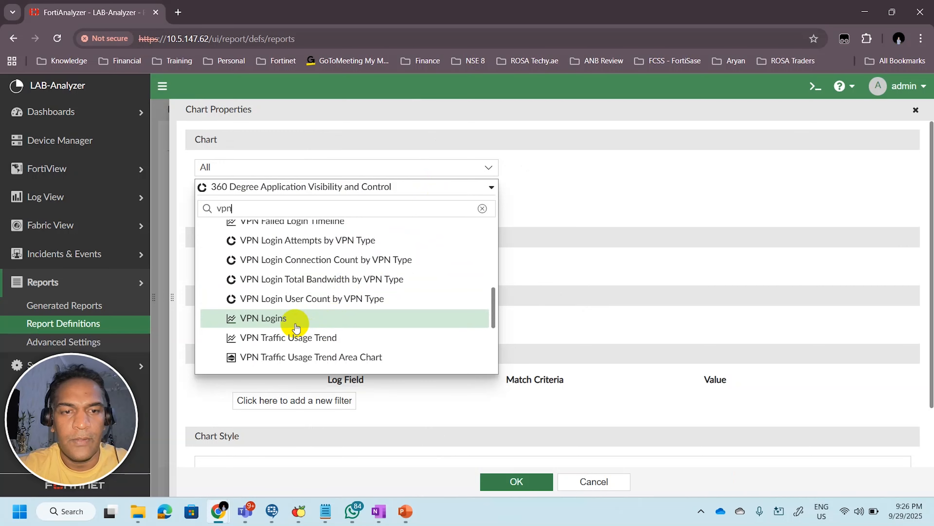
left_click(327, 328)
left_click(530, 482)
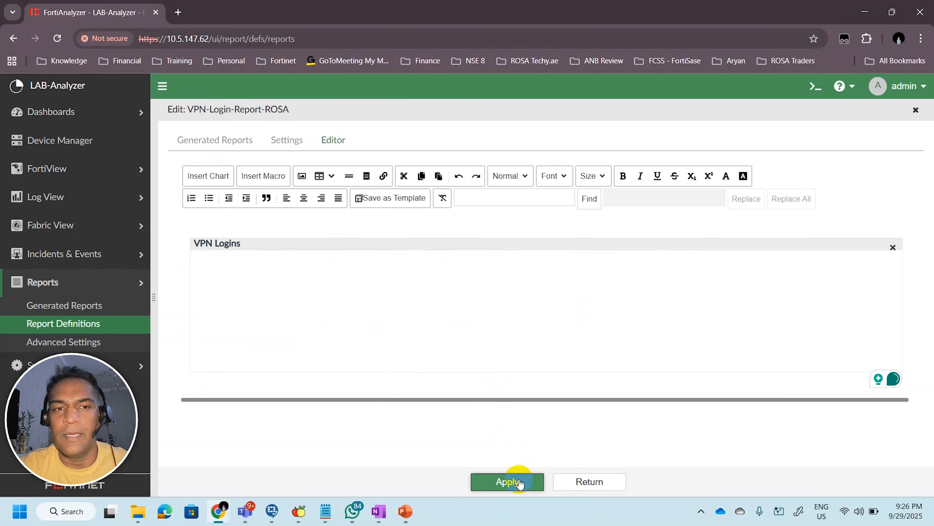
left_click(520, 481)
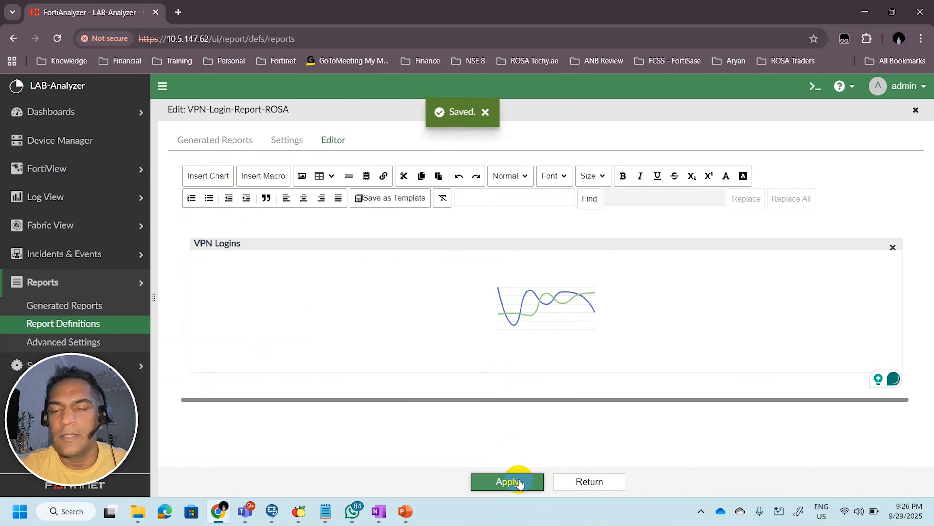
left_click(593, 481)
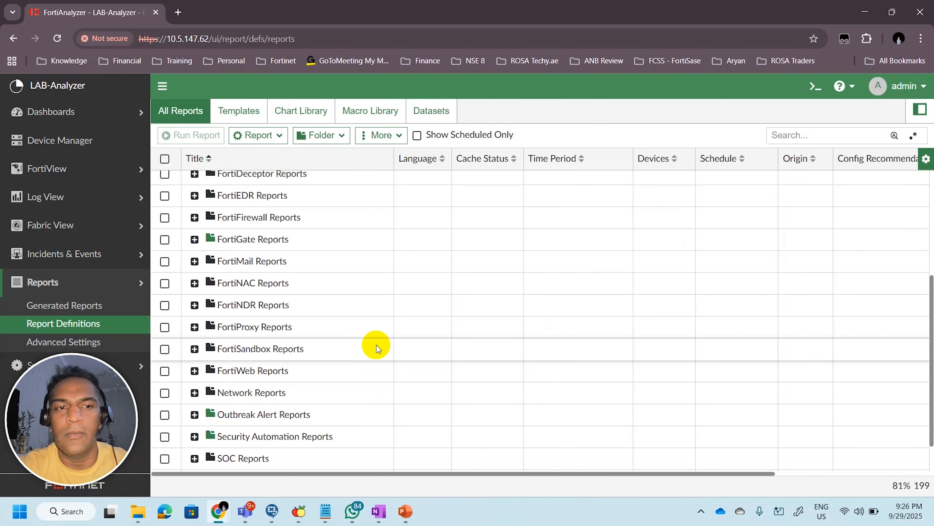
Search the reports for rosa, open VPN-Login-Report-ROSA and run it
scroll(257, 271, "up", 5)
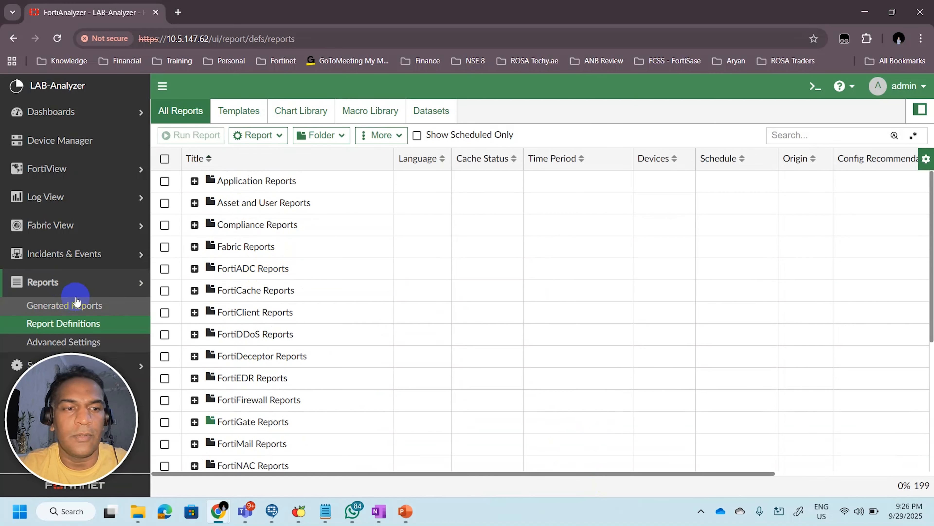
left_click(791, 136)
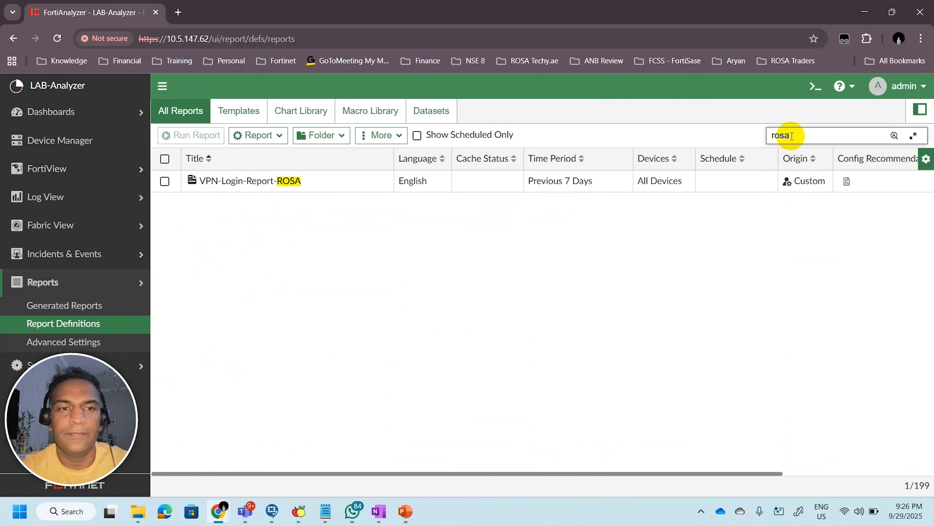
left_click(162, 185)
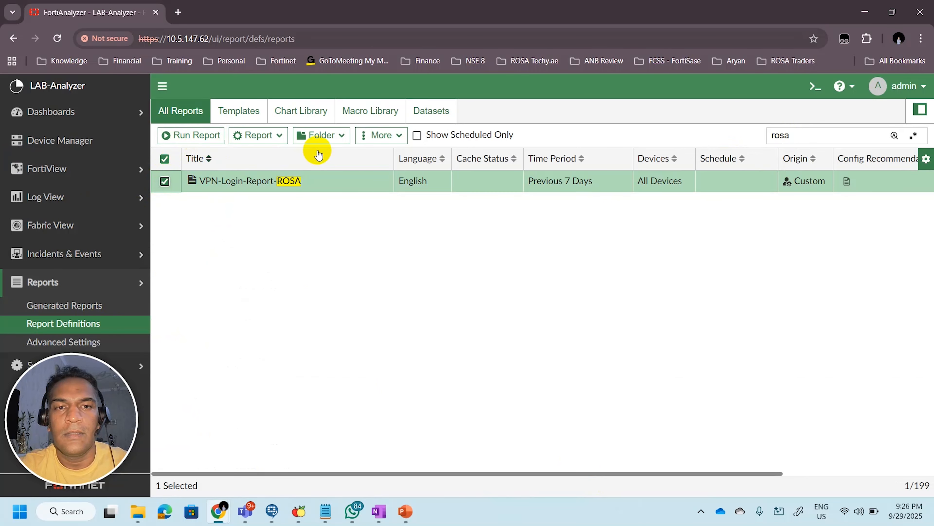
double_click(255, 181)
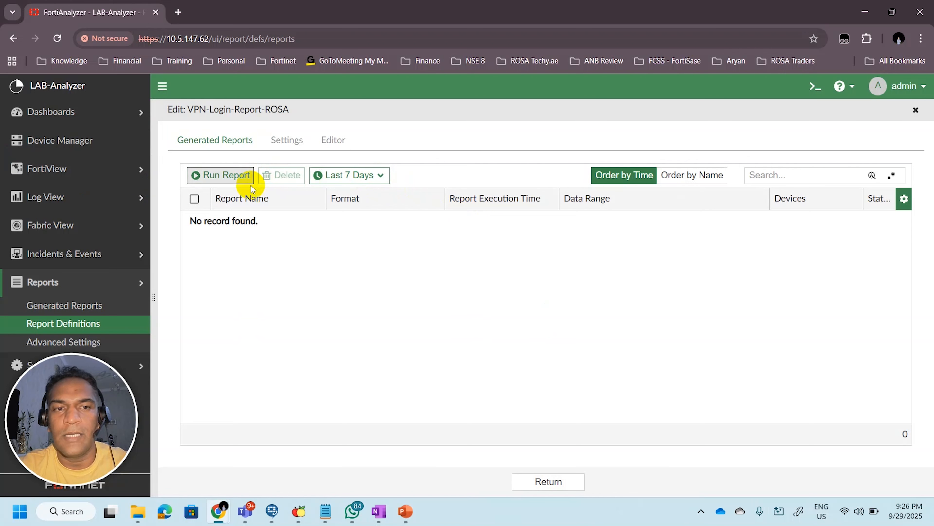
left_click(221, 176)
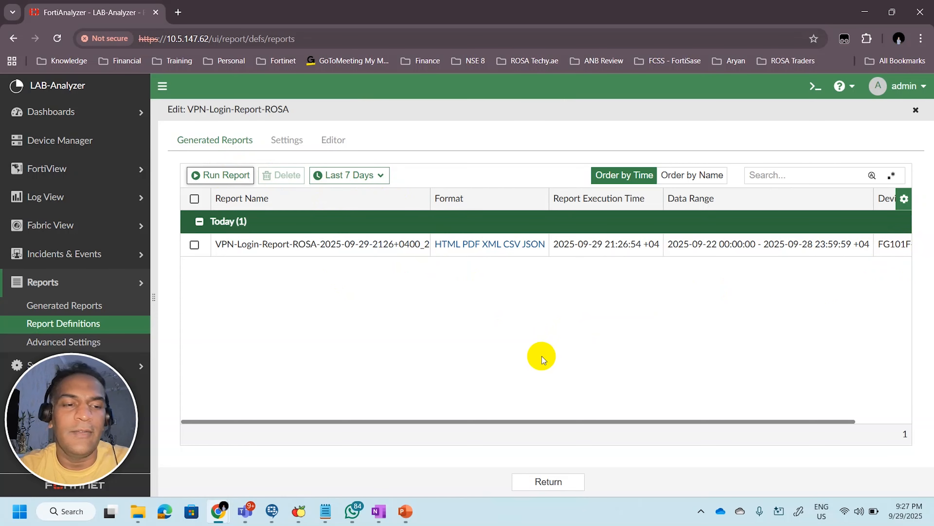
Open the PDF version of the generated report and examine its VPN Logins chart
left_click(471, 244)
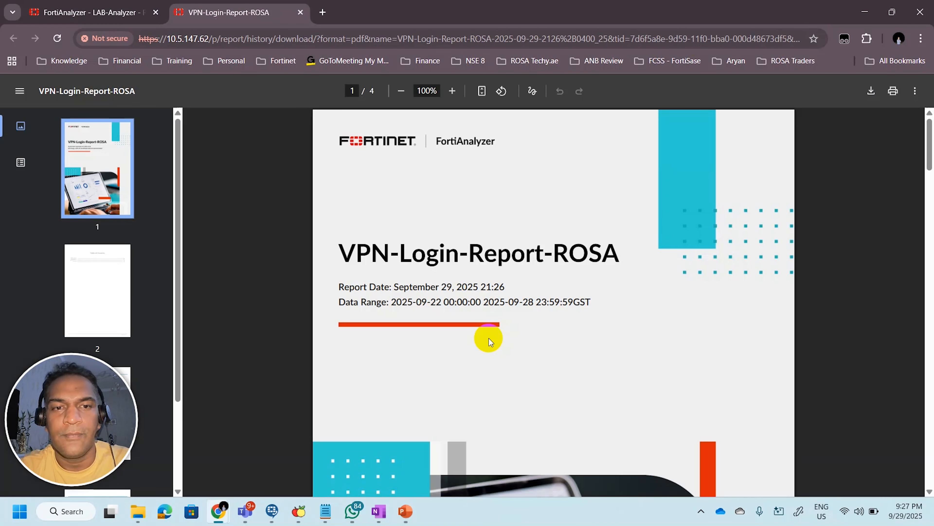
scroll(547, 331, "down", 5)
scroll(547, 309, "down", 15)
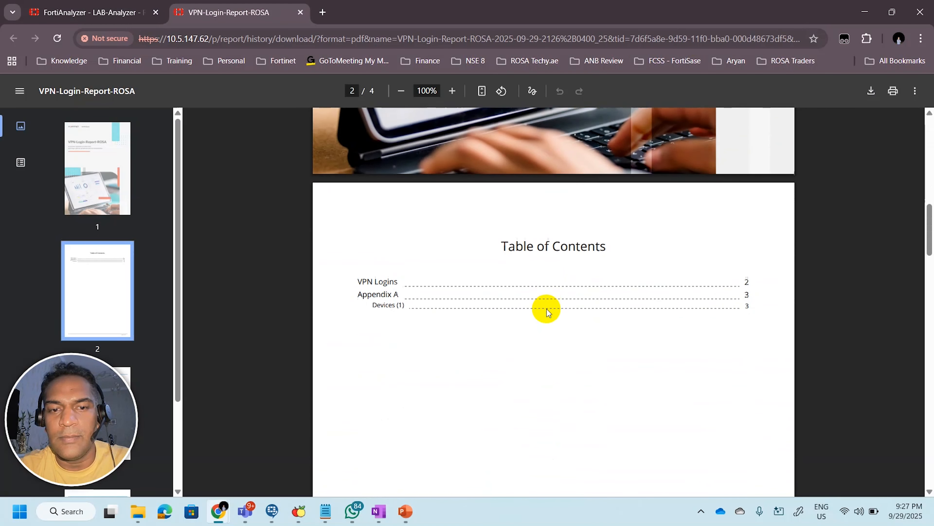
scroll(547, 308, "down", 3)
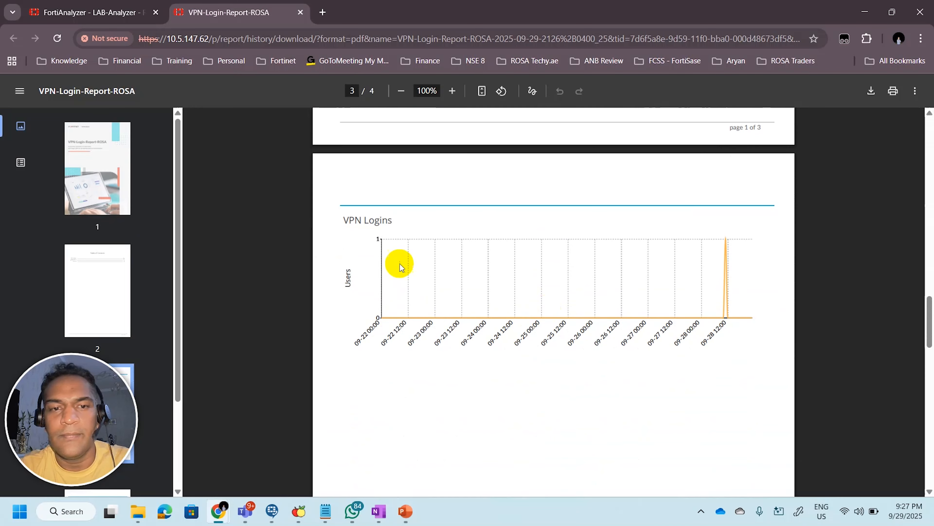
left_click_drag(342, 220, 402, 218)
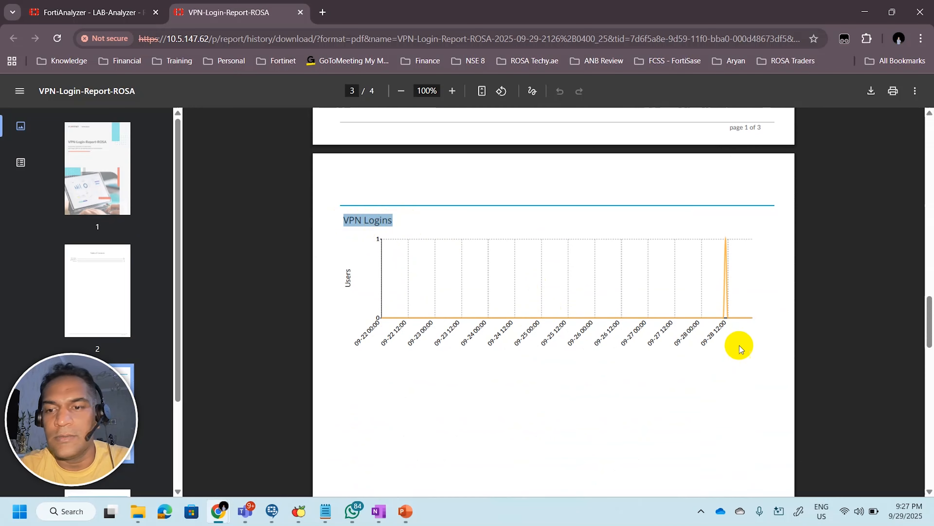
left_click_drag(728, 324, 729, 325)
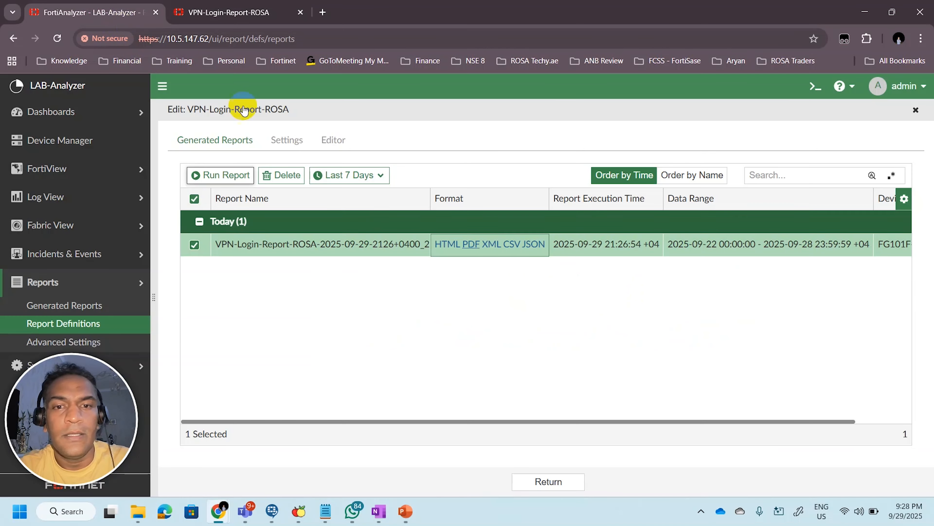
Go back to the FortiAnalyzer report list, search for rosa and reopen VPN-Login-Report-ROSA in its layout editor
left_click(88, 13)
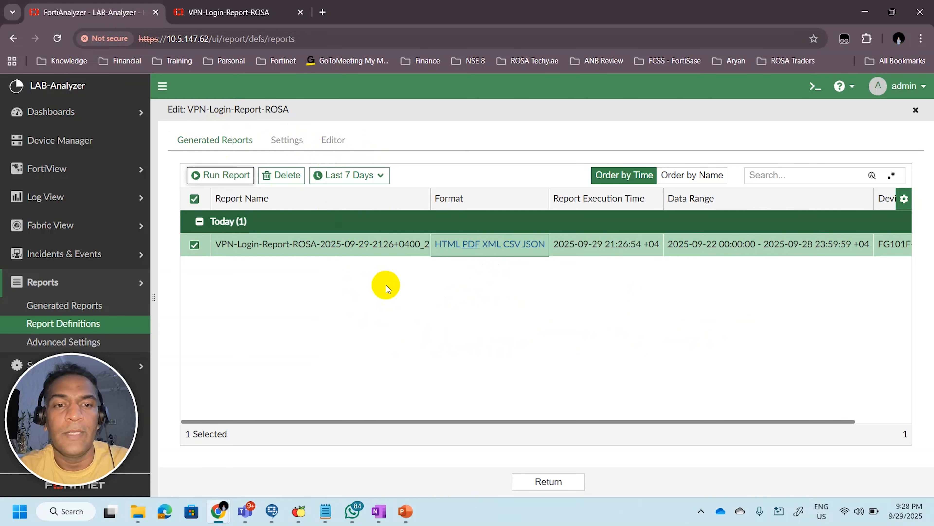
left_click(66, 329)
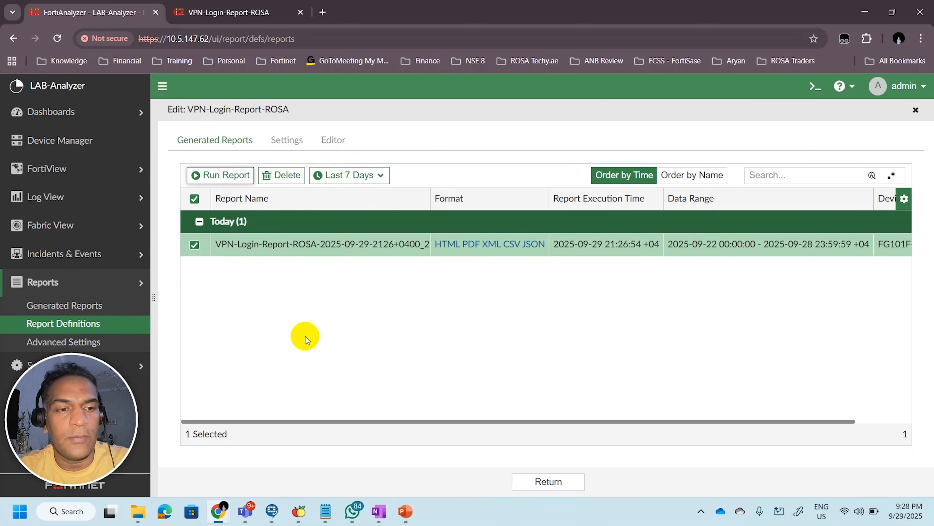
left_click(65, 326)
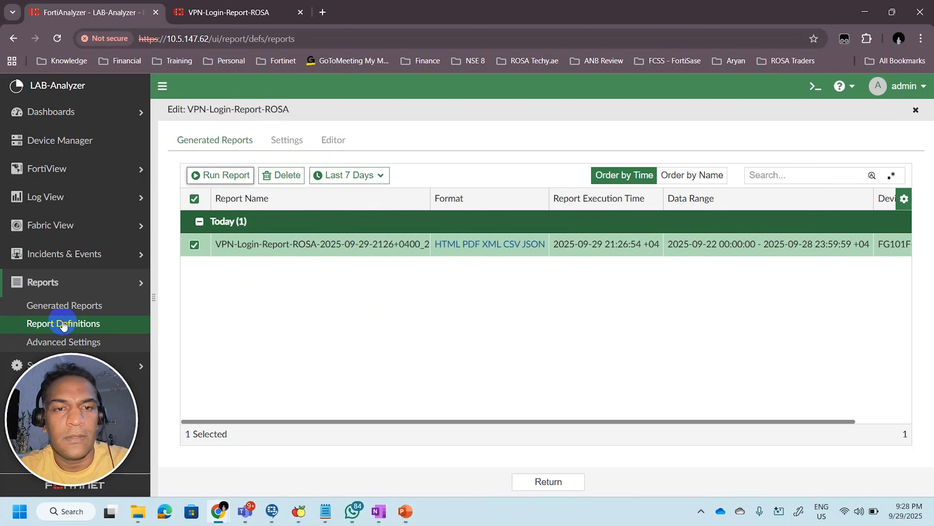
left_click(548, 483)
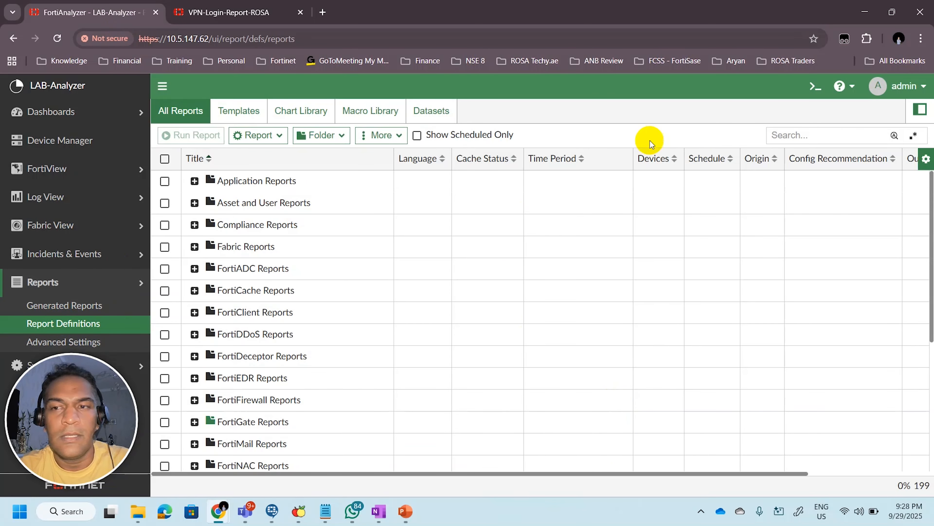
left_click(826, 138)
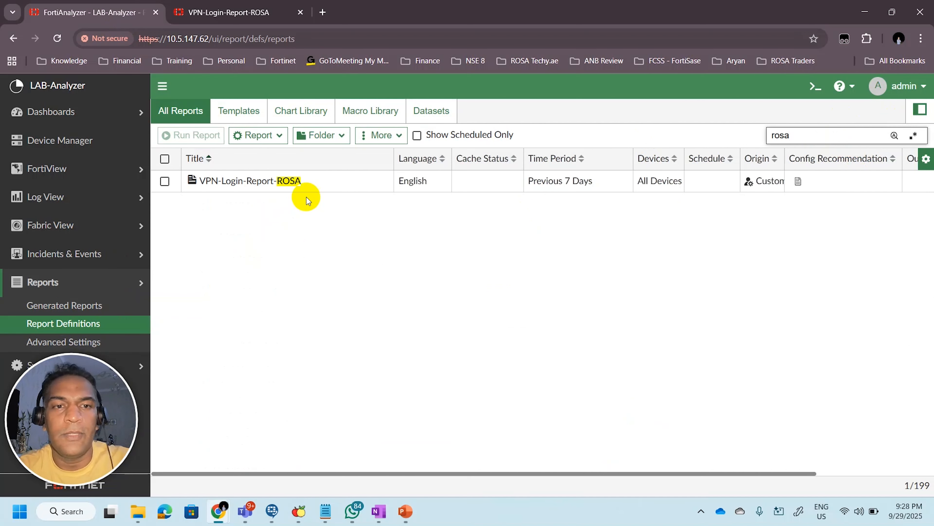
double_click(323, 186)
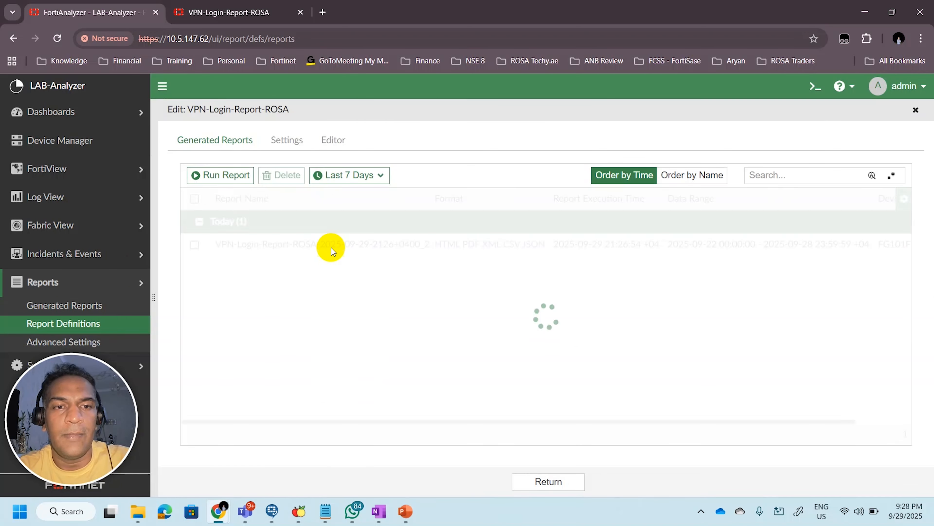
left_click(333, 139)
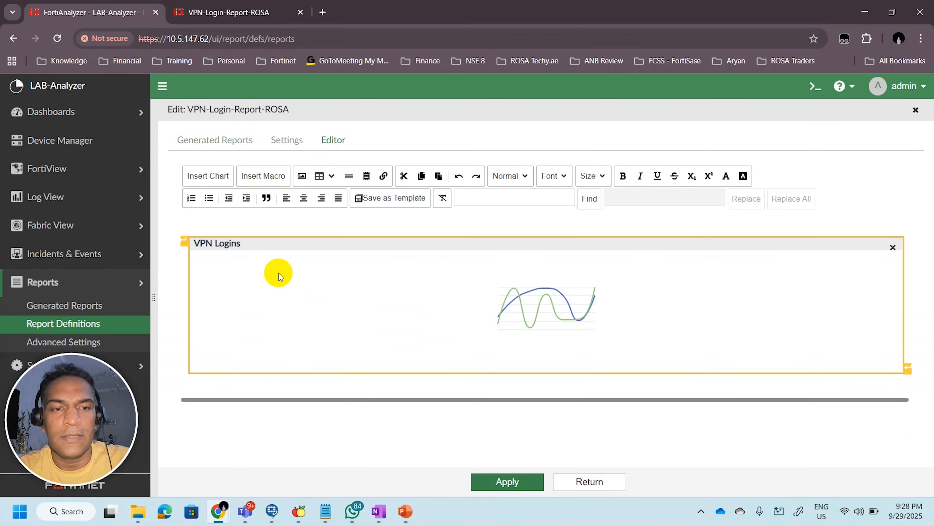
Start cloning the report's VPN Logins chart, view its vpn-User-Login-history dataset and copy the full query
double_click(277, 263)
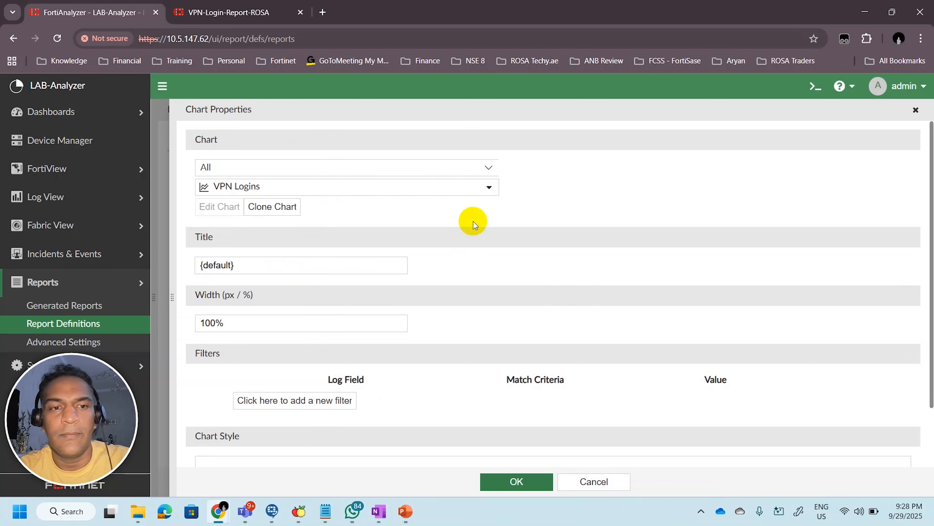
left_click(489, 187)
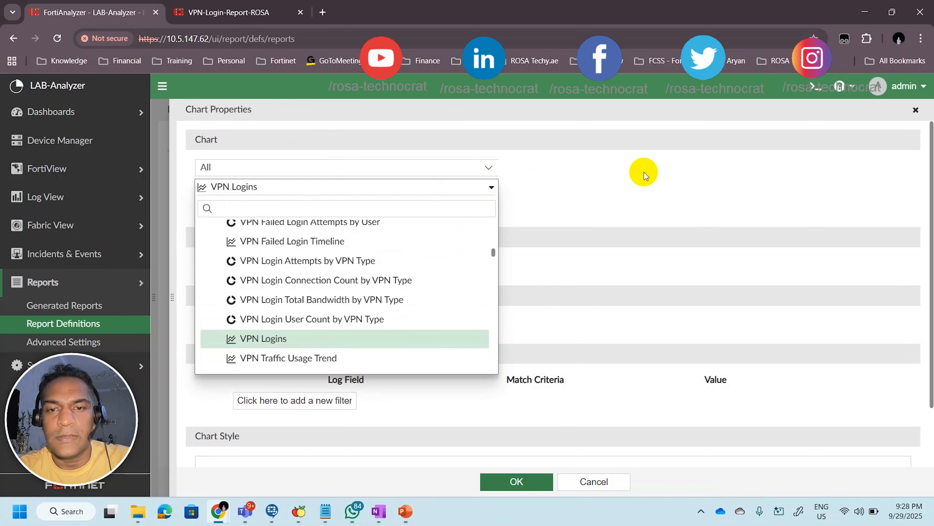
left_click(644, 172)
left_click(294, 210)
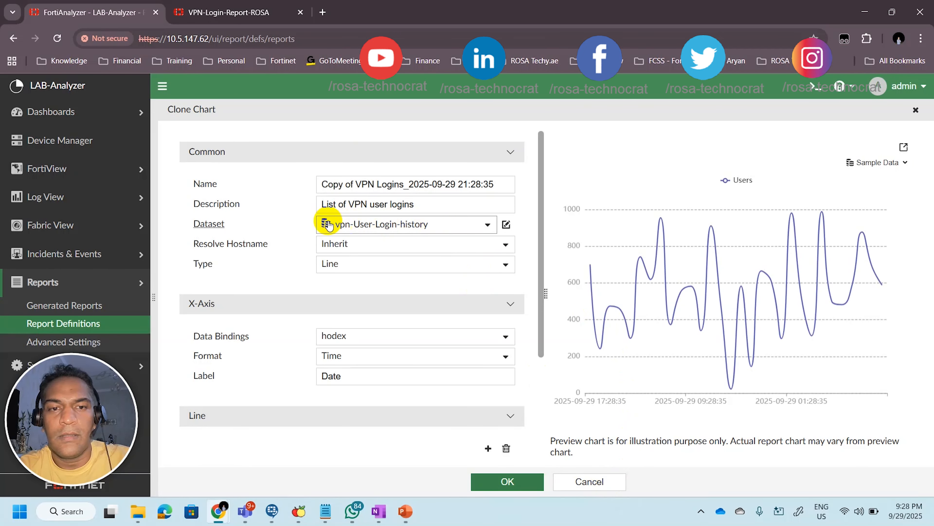
left_click(506, 224)
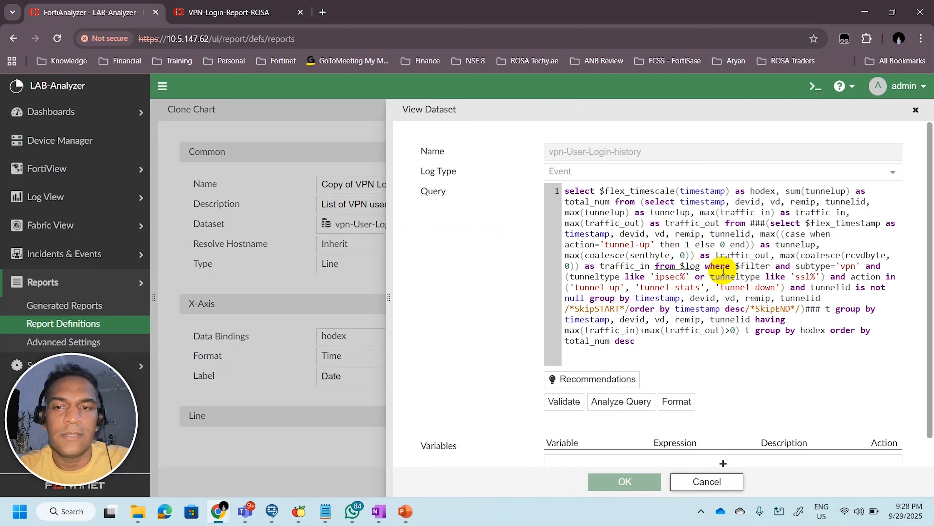
left_click_drag(636, 344, 532, 184)
key("ctrl+c")
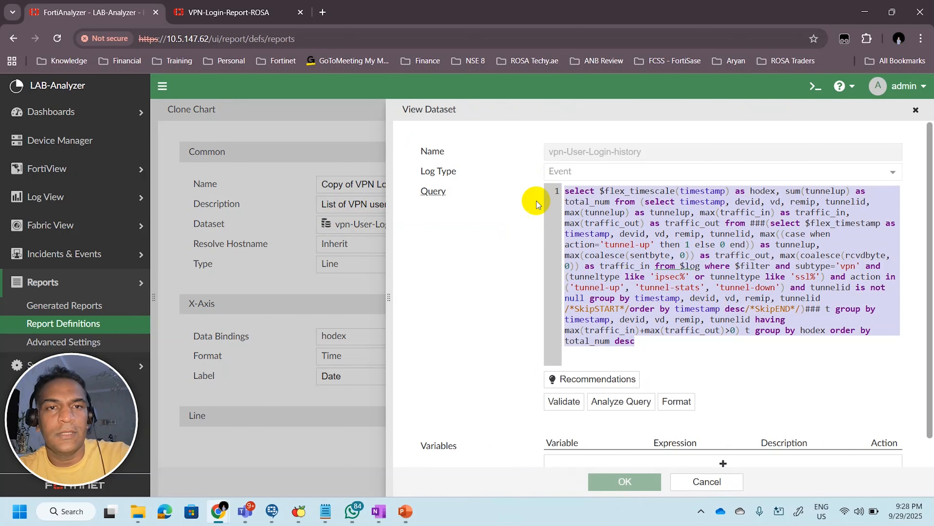
Open ChatGPT in a new browser tab and paste the copied dataset query into the prompt
left_click(323, 12)
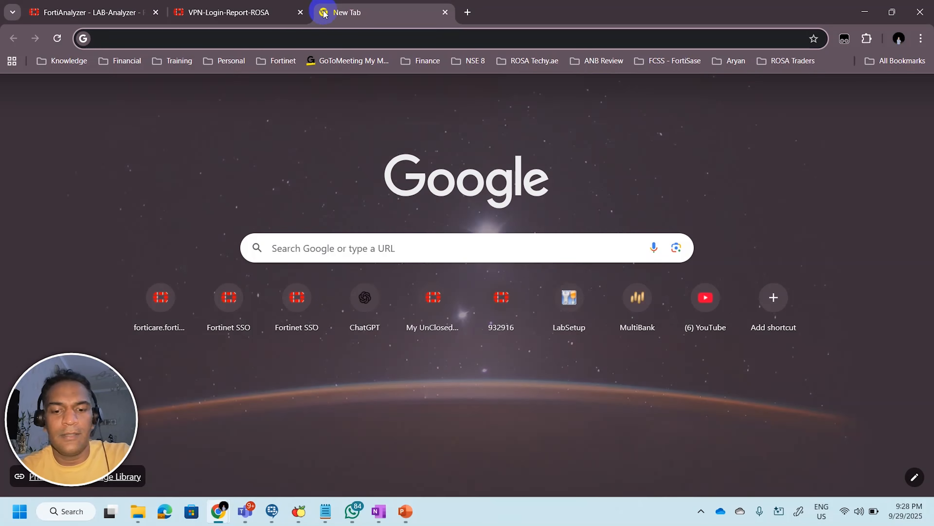
type("chatgpt")
key("Return")
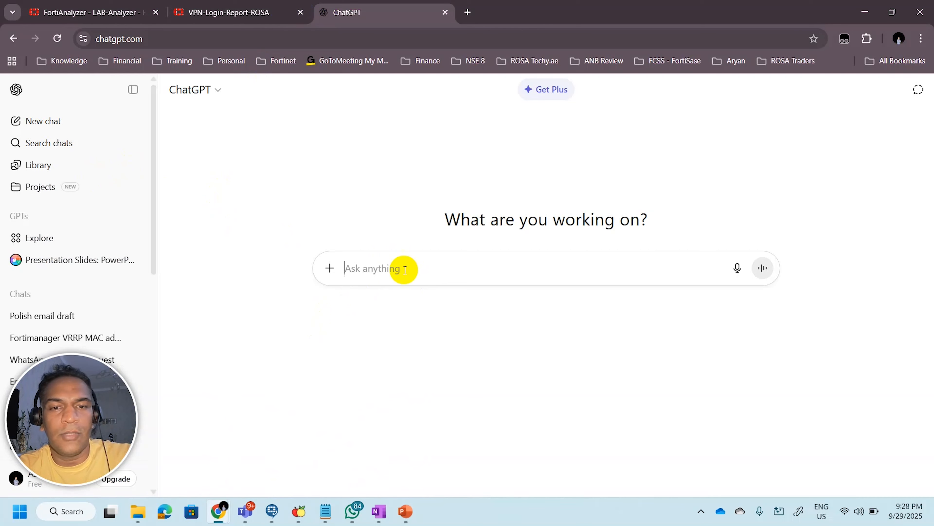
key("ctrl+v")
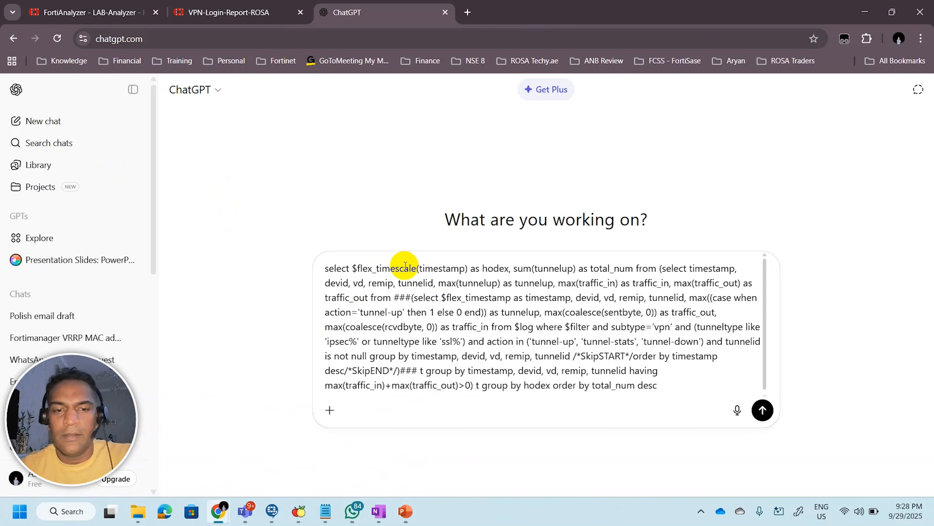
Add below the query "here is the Fortianalyzer SQL dataset, I want to get a query to retrieve all VPN user in last 30 days" and submit the prompt
key("shift+Return")
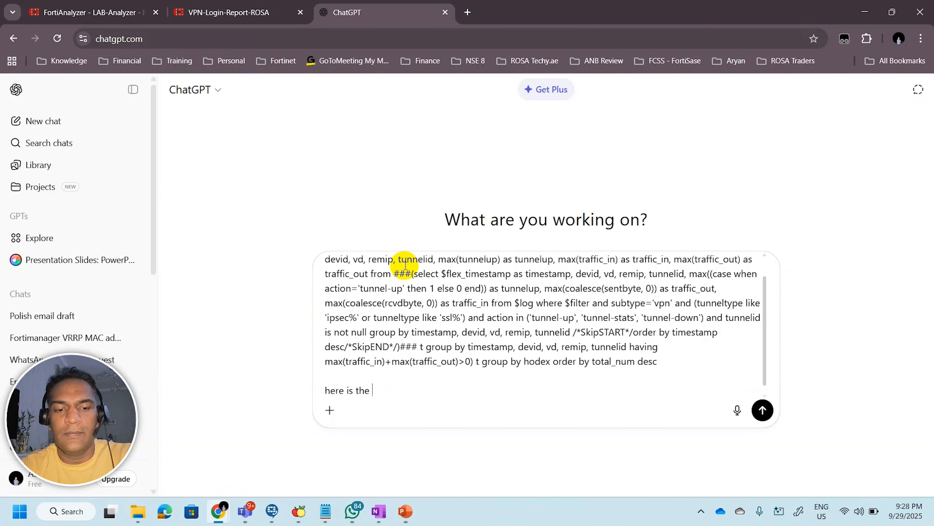
type("alyz")
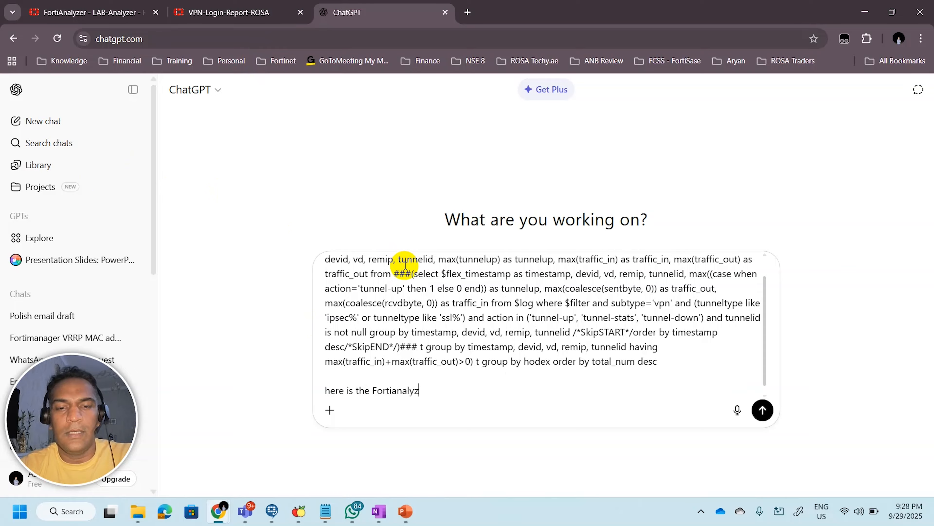
type("er SQL ")
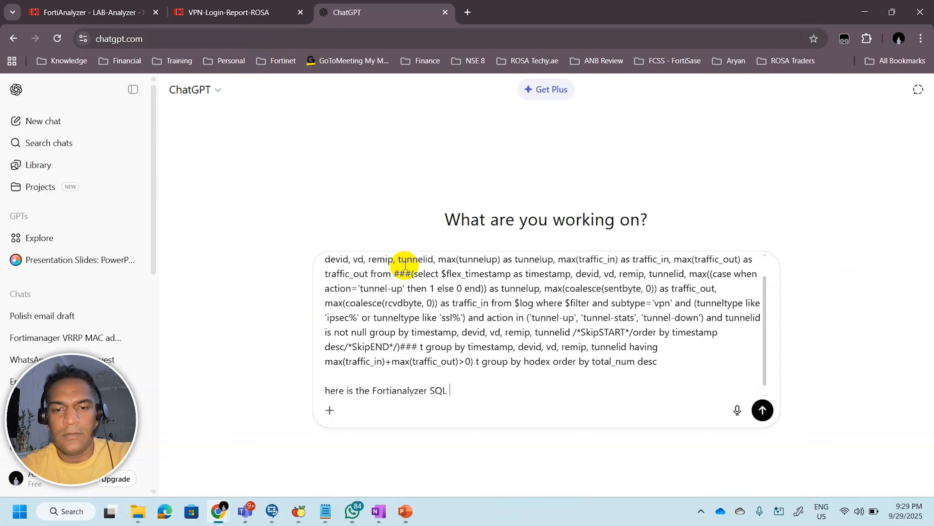
type("dataset, I")
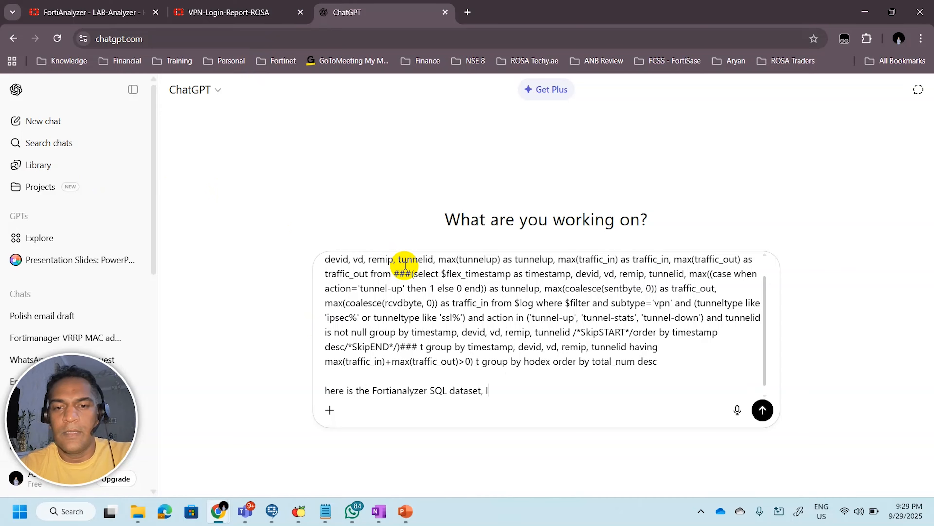
type(" want to")
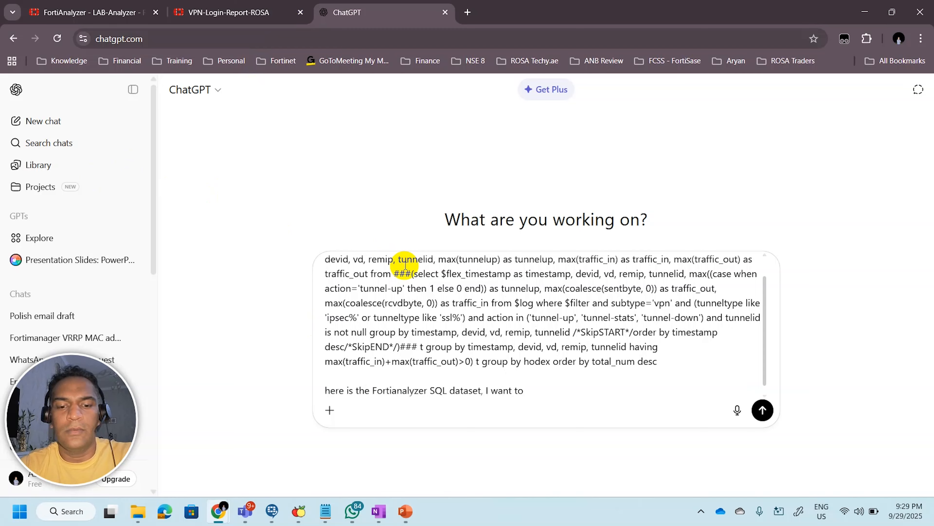
type(" get a query to ret")
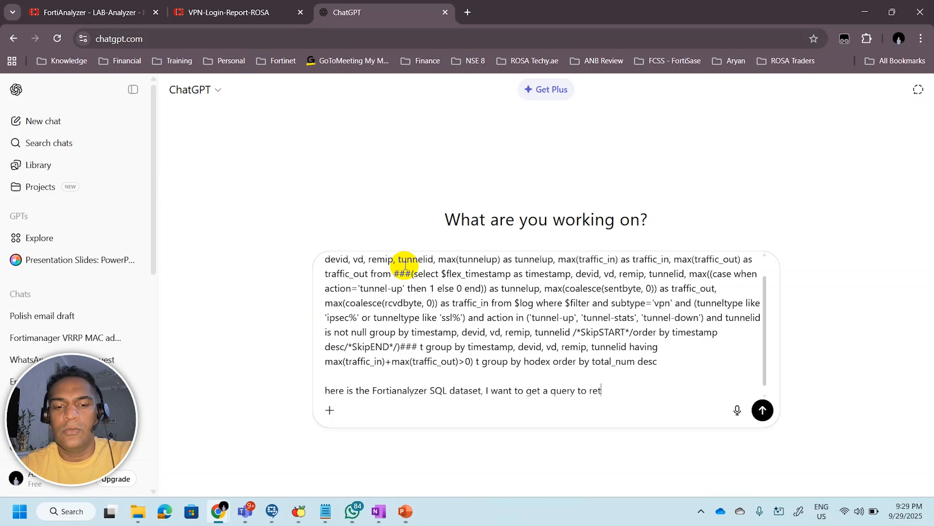
type("rieve")
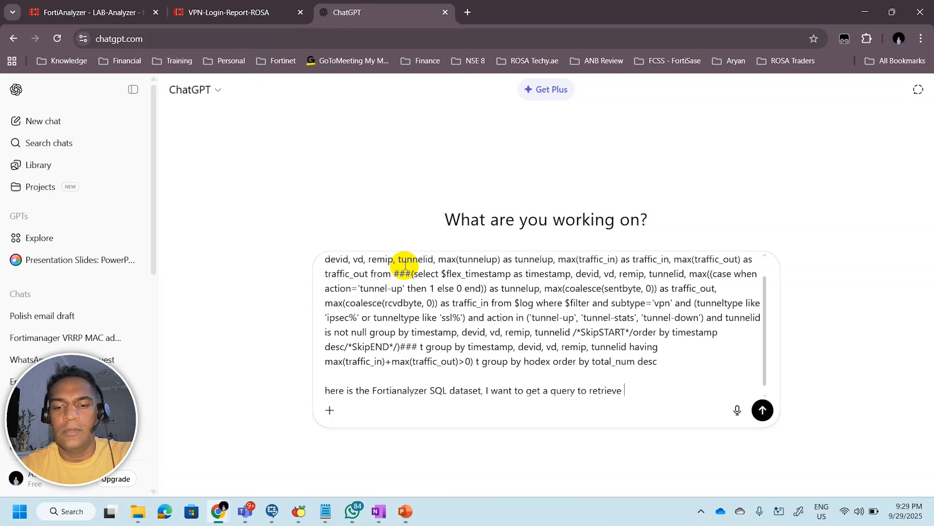
type(" all VPN user")
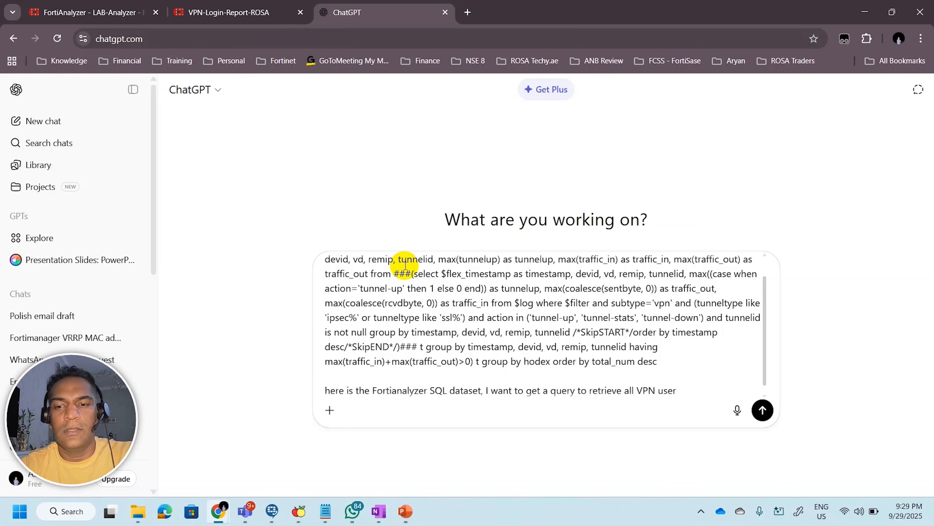
type("in las")
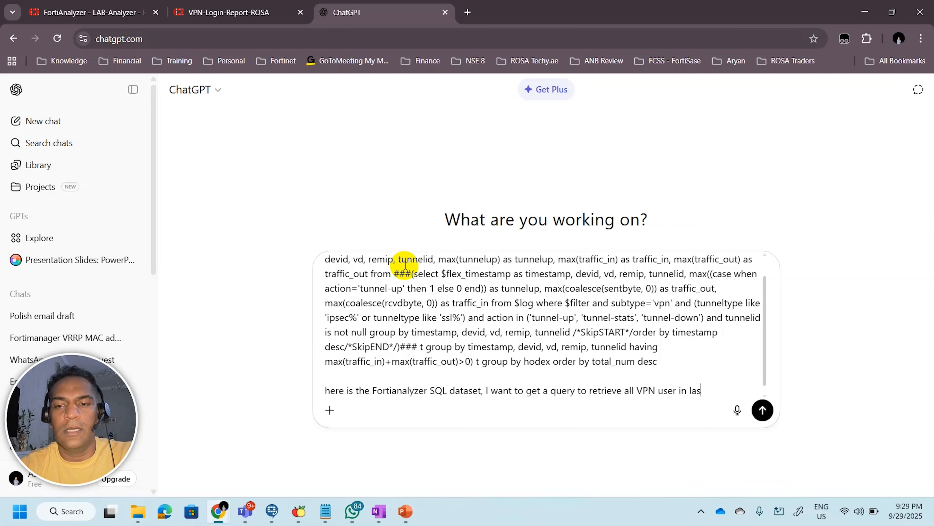
type("t 30 days")
key("Return")
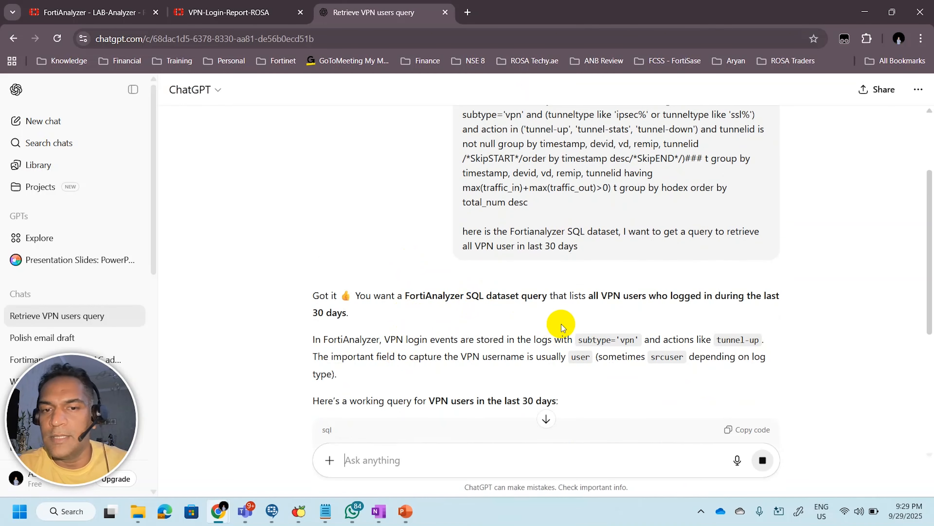
Examine the suggested SQL query for VPN users in the last 30 days and highlight its full code
scroll(562, 328, "down", 5)
scroll(484, 304, "down", 7)
scroll(350, 232, "up", 7)
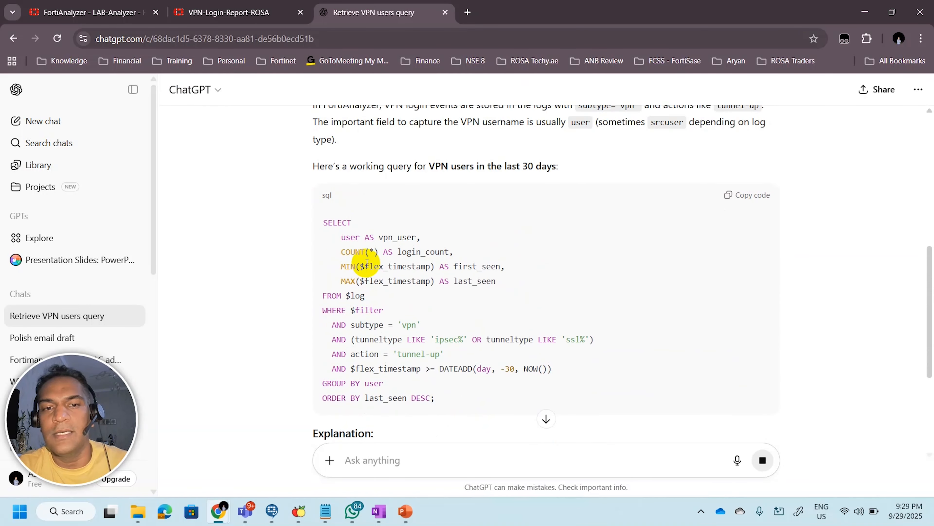
scroll(326, 217, "down", 2)
left_click_drag(327, 215, 471, 399)
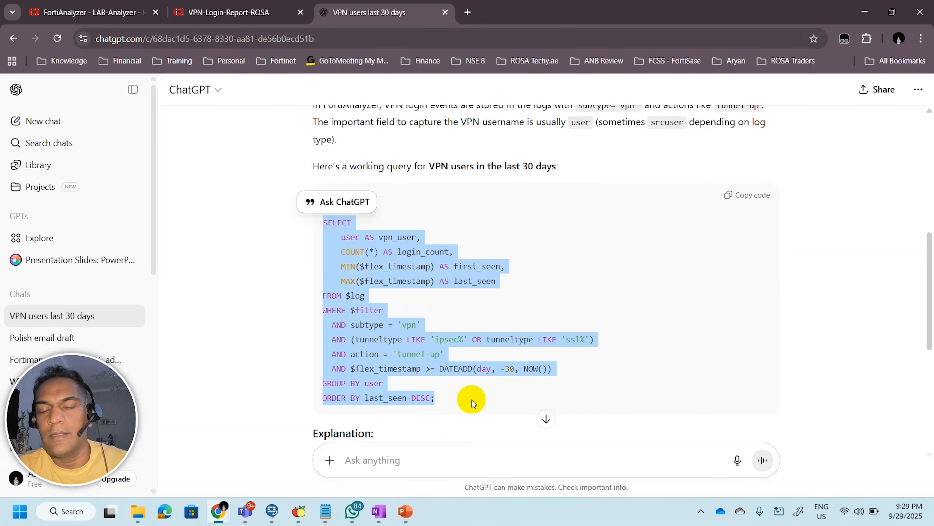
right_click(357, 266)
left_click(276, 266)
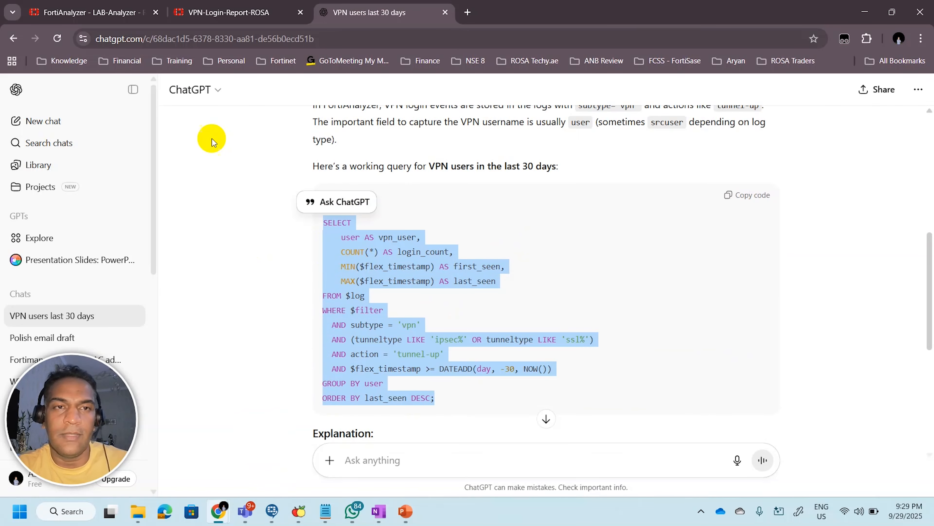
Switch back to FortiAnalyzer, close the dataset view and cancel cloning the VPN Logins chart
left_click(215, 5)
left_click(91, 6)
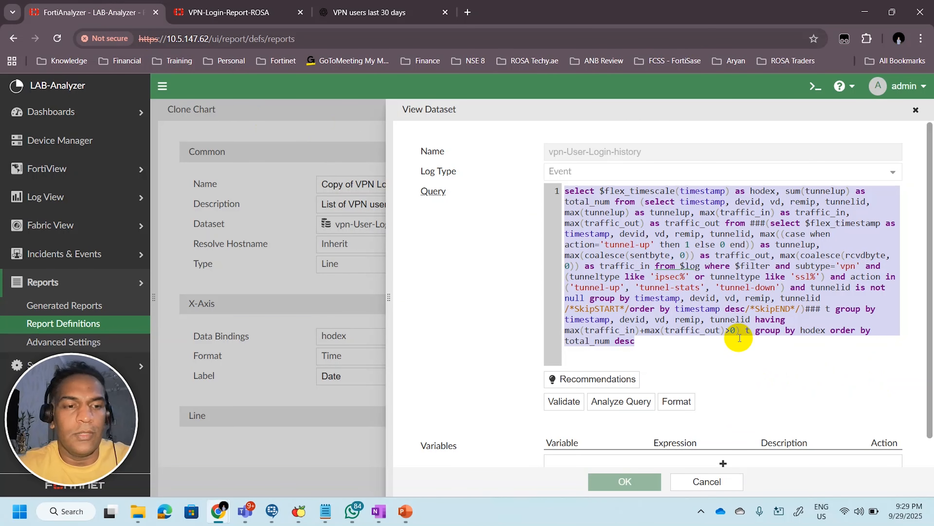
left_click(704, 481)
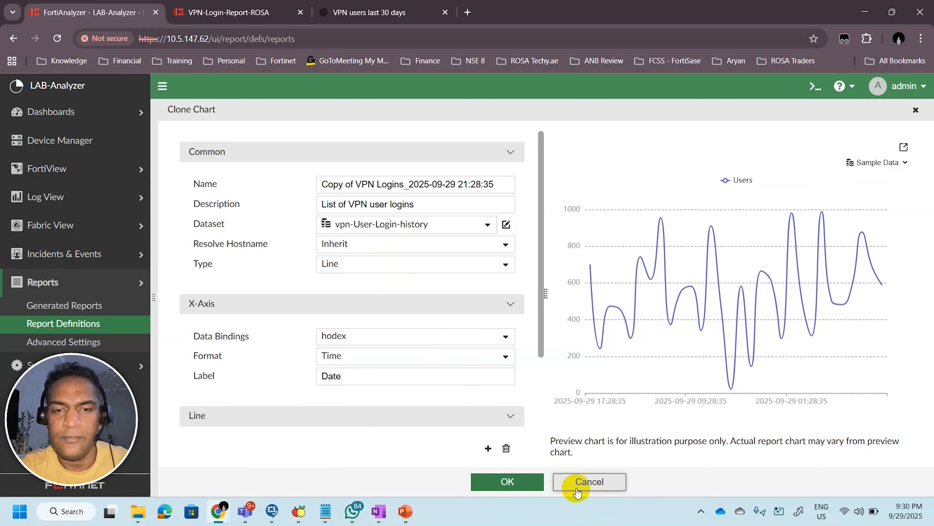
left_click(580, 481)
Insert the Event chart CPU Utilization by Device above the VPN Logins chart and save the report layout
left_click(211, 184)
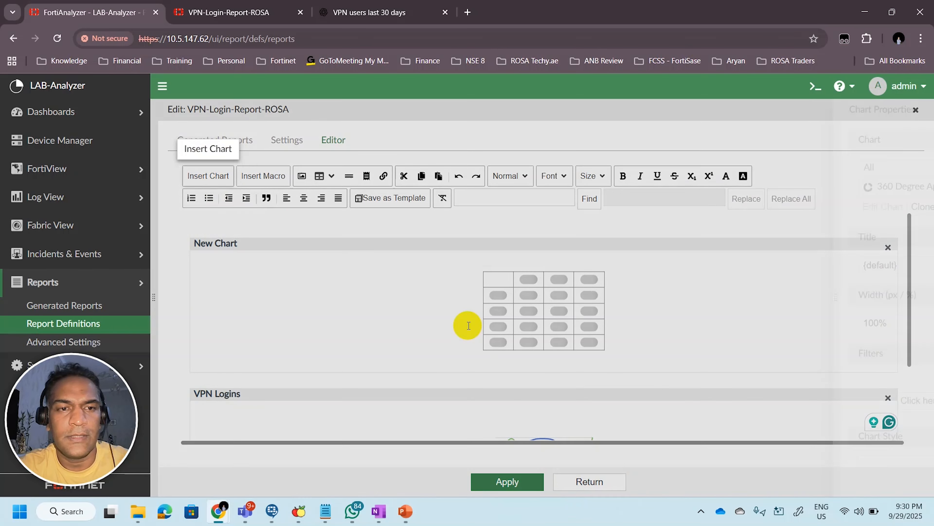
left_click(302, 173)
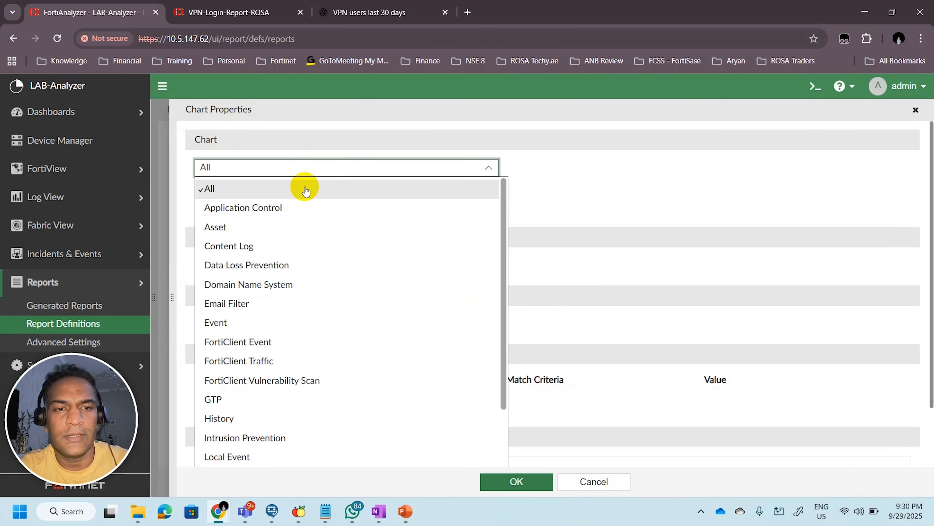
scroll(402, 292, "down", 3)
scroll(344, 297, "up", 1)
scroll(344, 297, "up", 1)
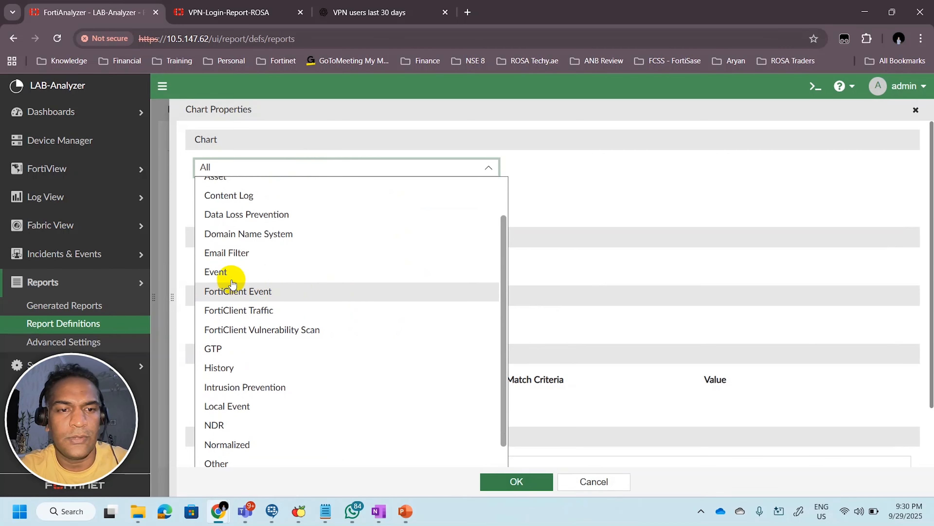
left_click(230, 272)
left_click(368, 189)
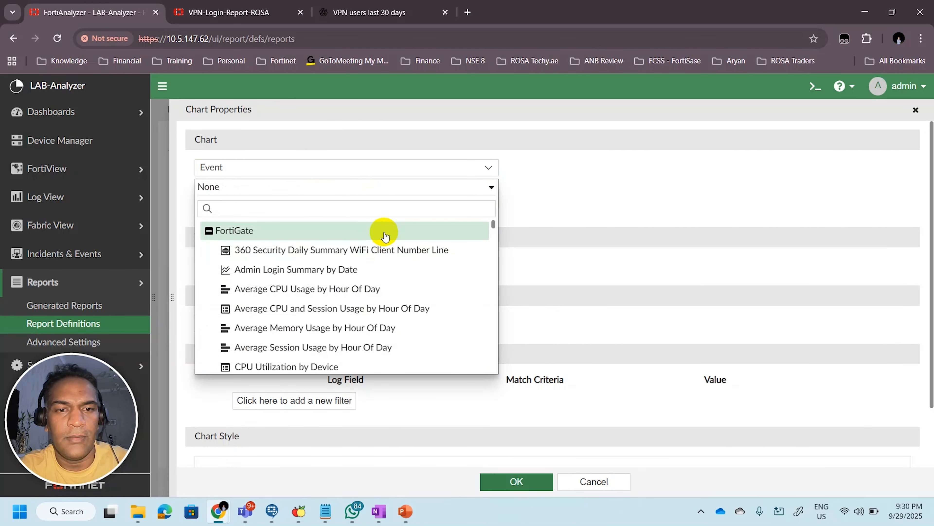
type("cpu")
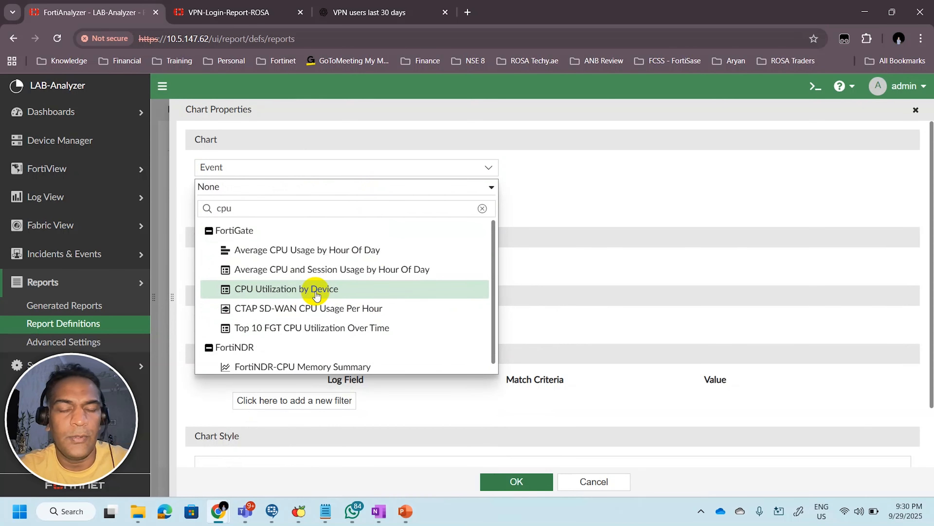
left_click(281, 291)
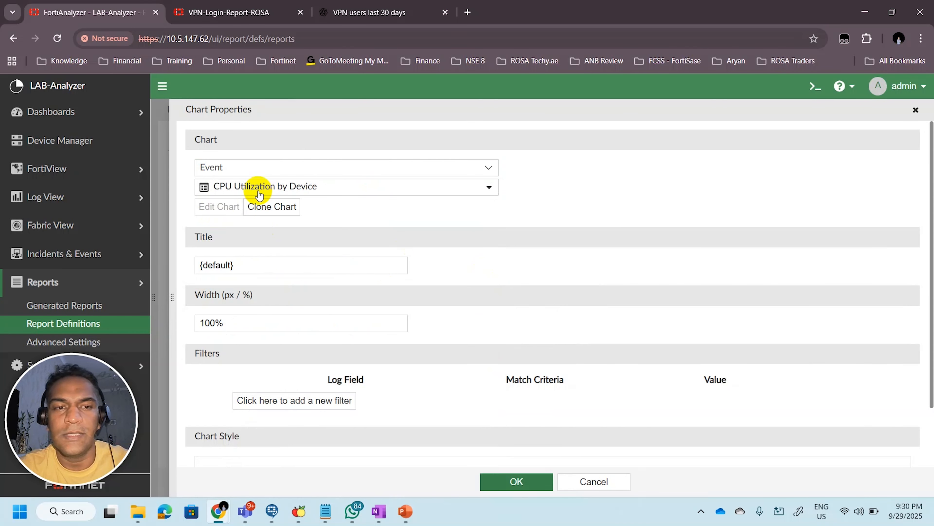
left_click(509, 486)
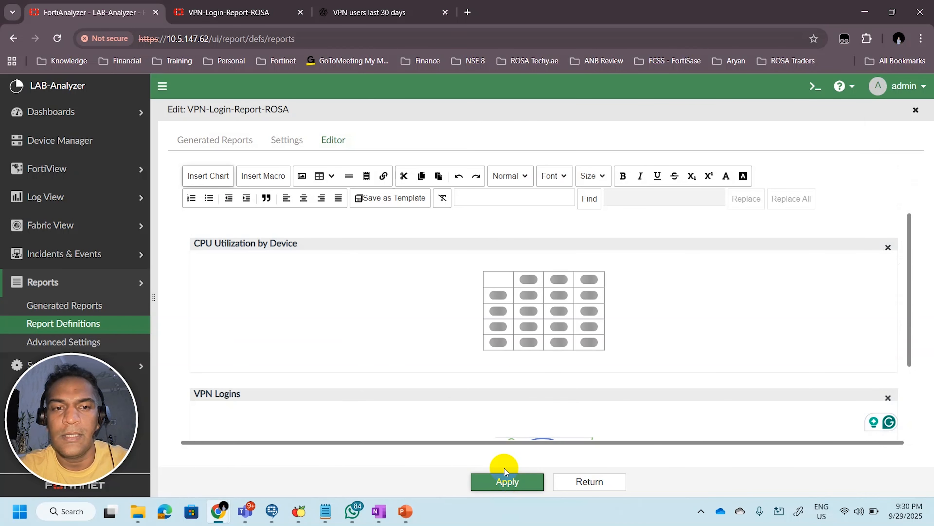
left_click(508, 482)
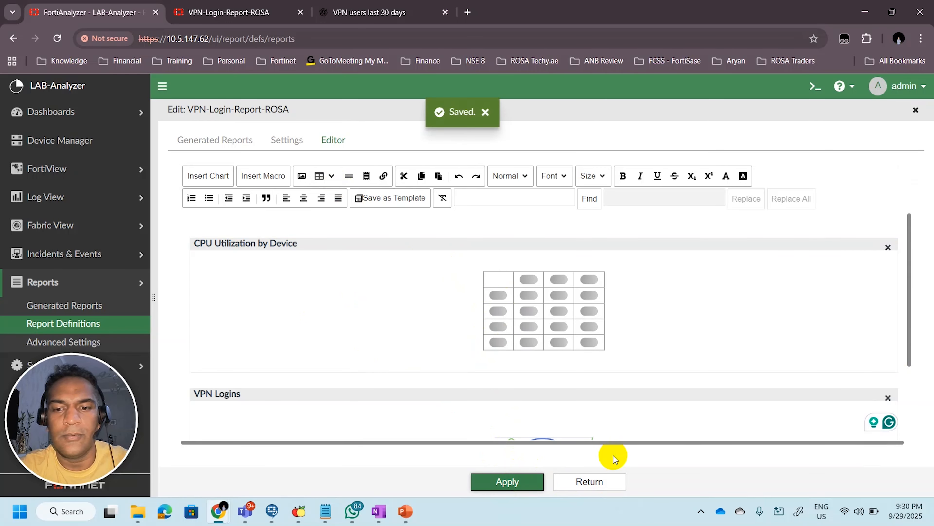
Return to the report list and run VPN-Login-Report-ROSA
left_click(589, 483)
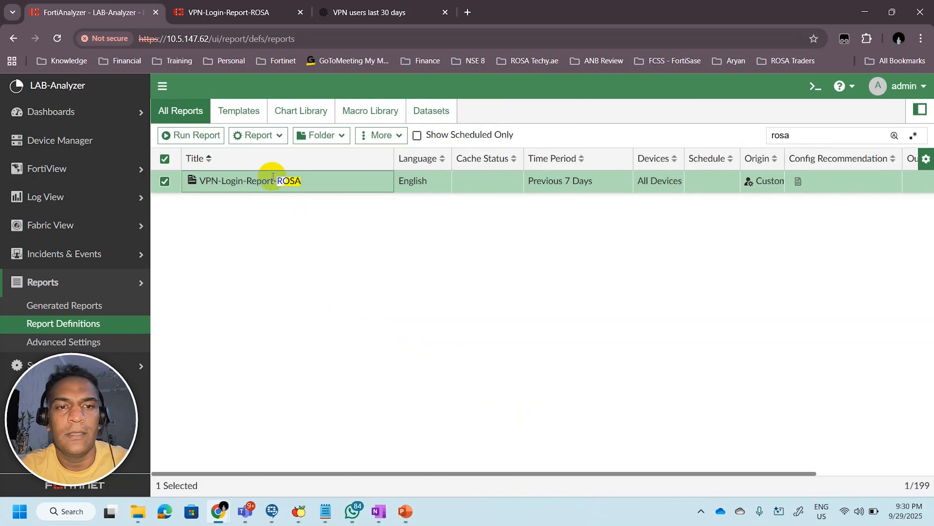
left_click(190, 136)
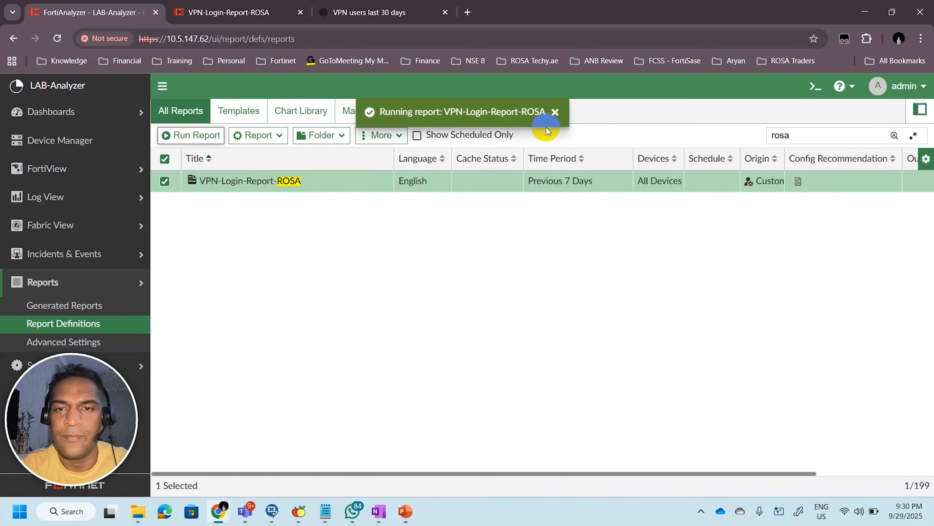
left_click(555, 112)
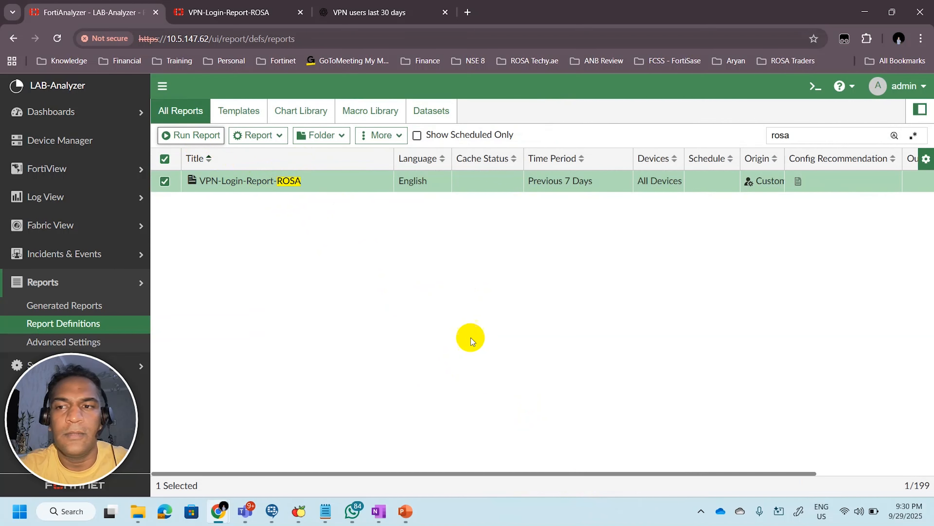
Open the PDF of the newest generated VPN-Login-Report-ROSA and go to its charts on page 3
double_click(256, 181)
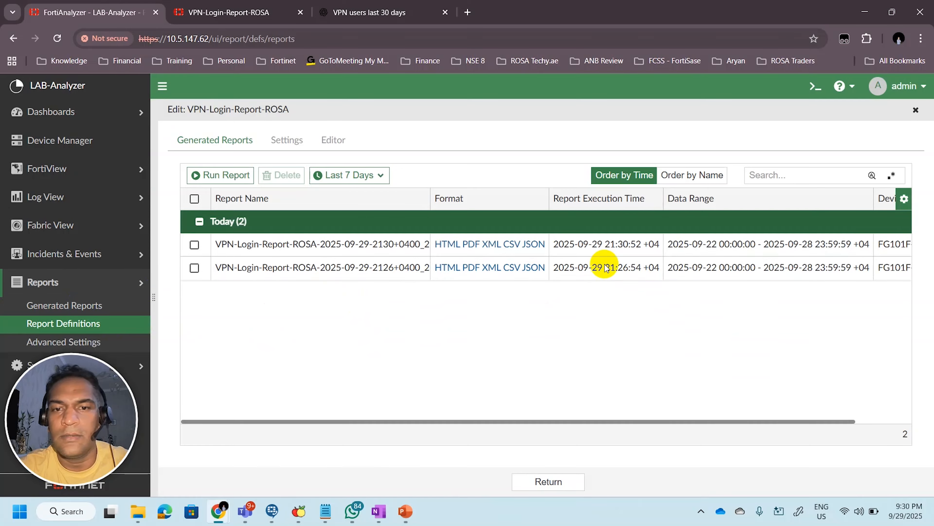
left_click(473, 245)
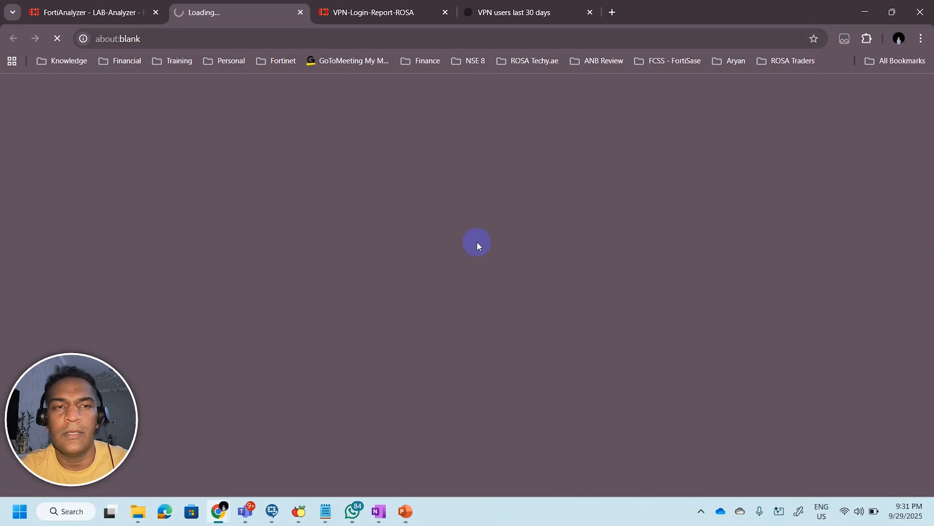
scroll(642, 305, "down", 15)
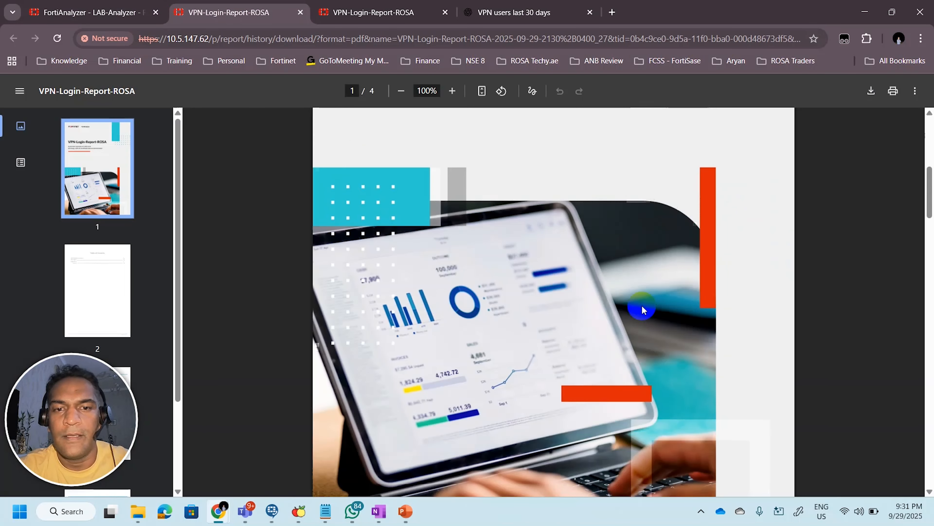
scroll(640, 303, "down", 5)
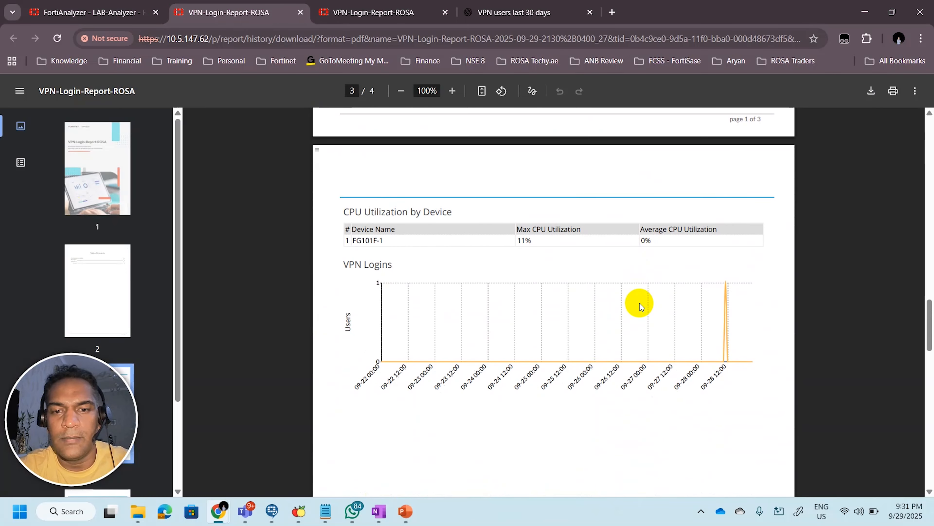
Examine the CPU Utilization by Device table's device name, maximum and average CPU utilization in the PDF
left_click_drag(351, 159, 460, 160)
left_click_drag(356, 187, 394, 188)
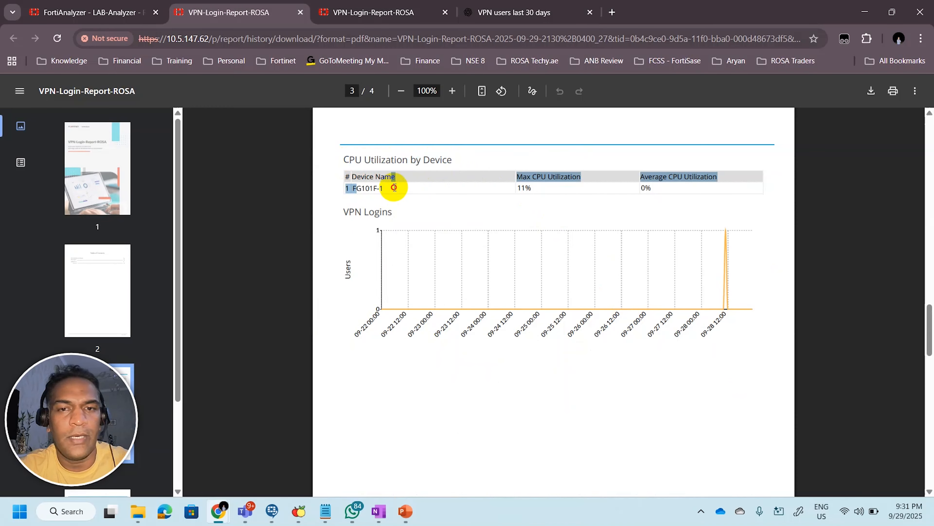
left_click(507, 215)
mouse_move(524, 179)
left_mouse_down()
mouse_move(580, 177)
mouse_move(514, 191)
left_mouse_up()
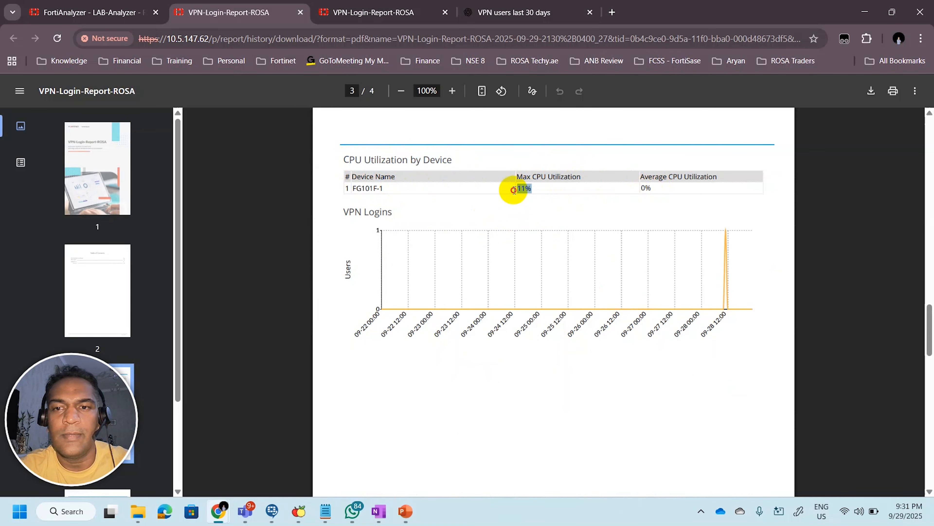
left_click_drag(657, 190, 624, 185)
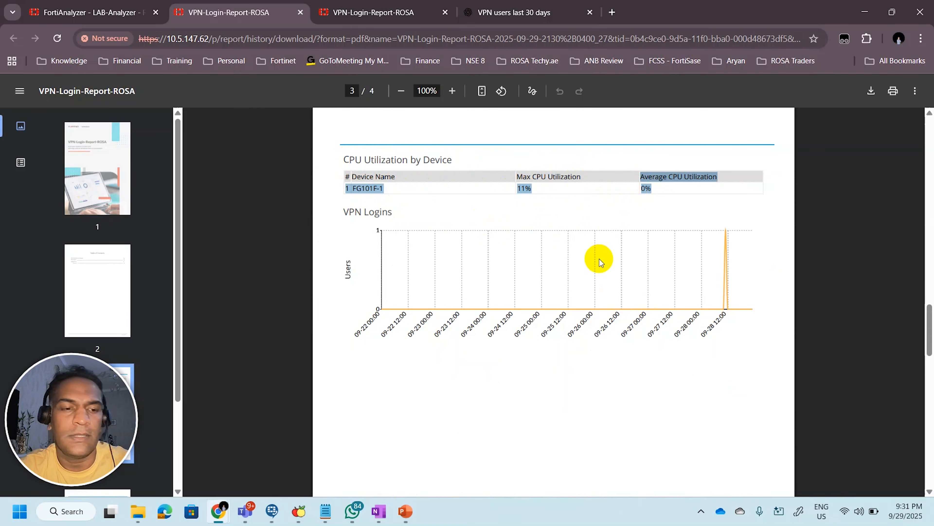
left_click(527, 274)
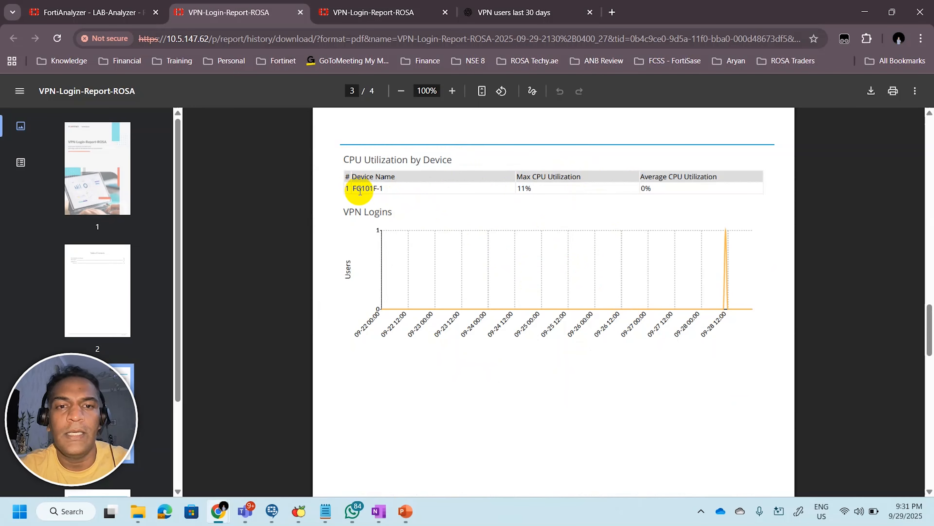
left_click_drag(360, 191, 573, 188)
left_click(576, 214)
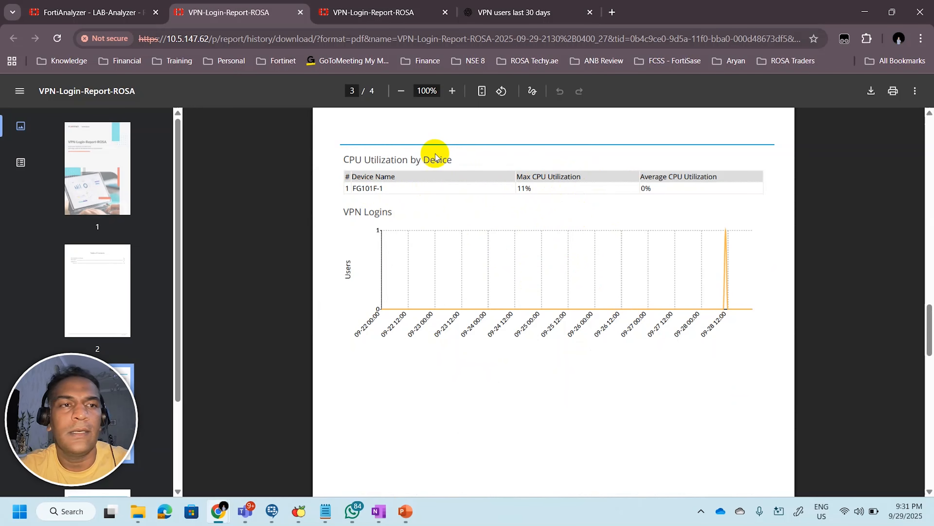
Switch back to FortiAnalyzer and open the dataset query behind the layout's CPU Utilization by Device chart from a clone of the chart
left_click(72, 15)
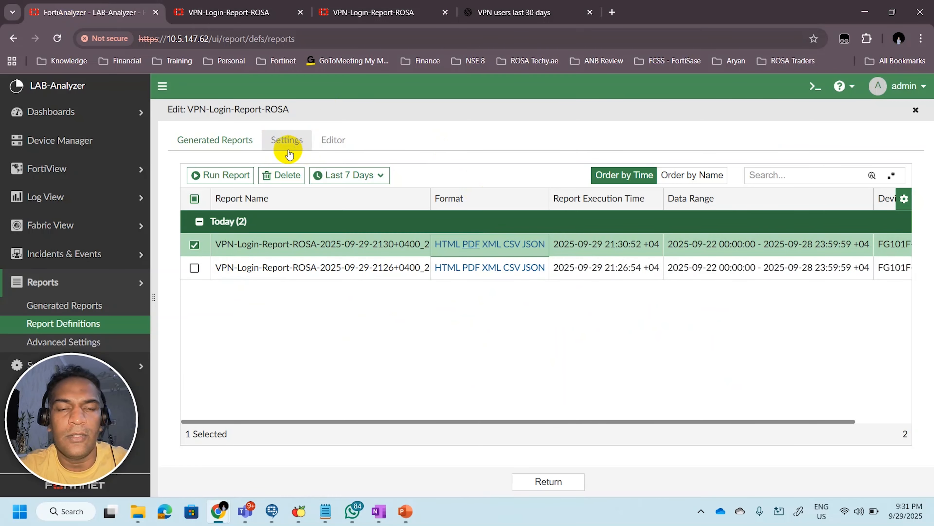
left_click(342, 141)
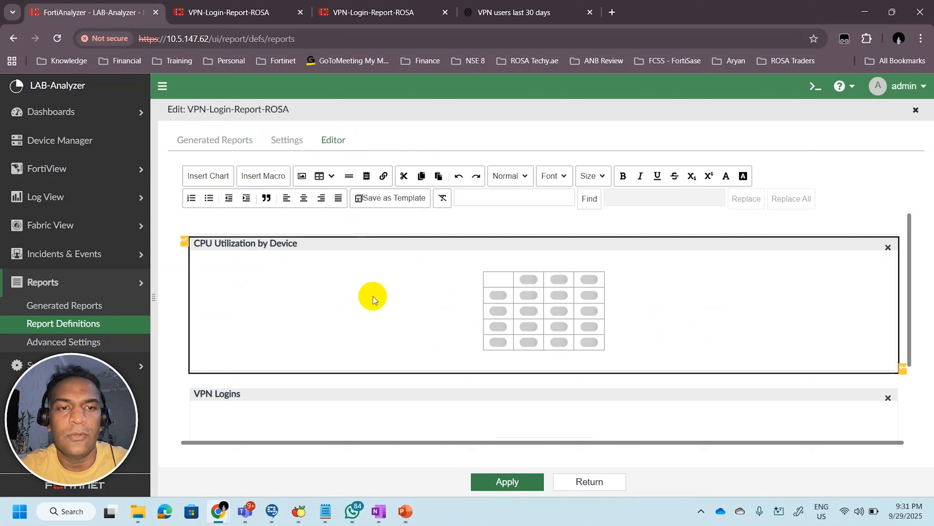
double_click(308, 274)
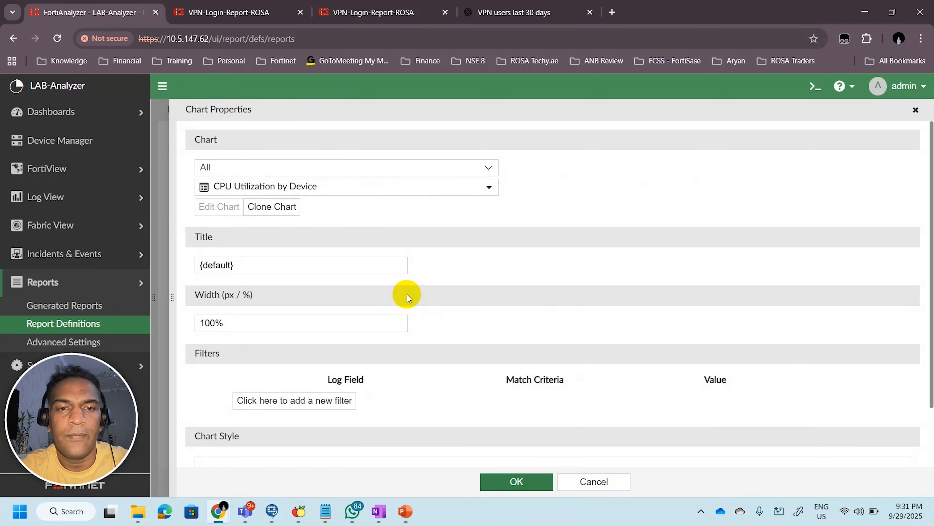
left_click(271, 207)
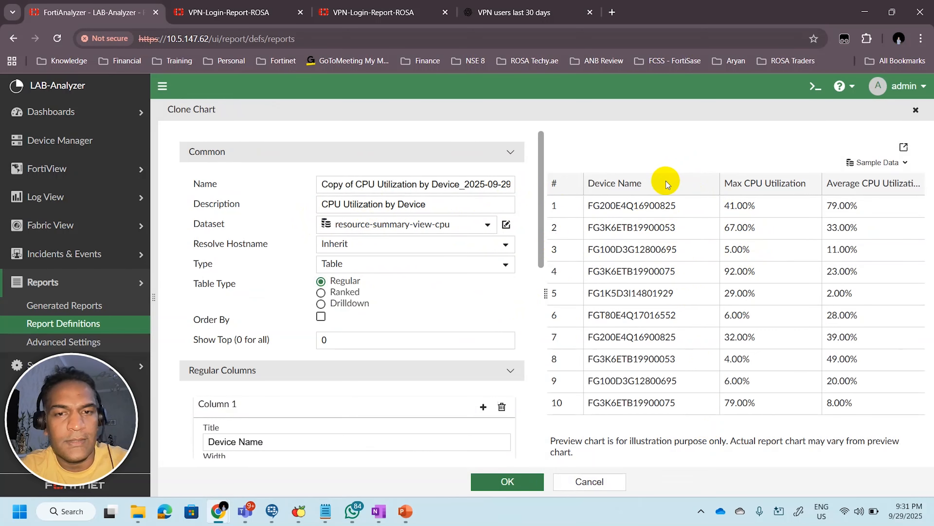
left_click(507, 224)
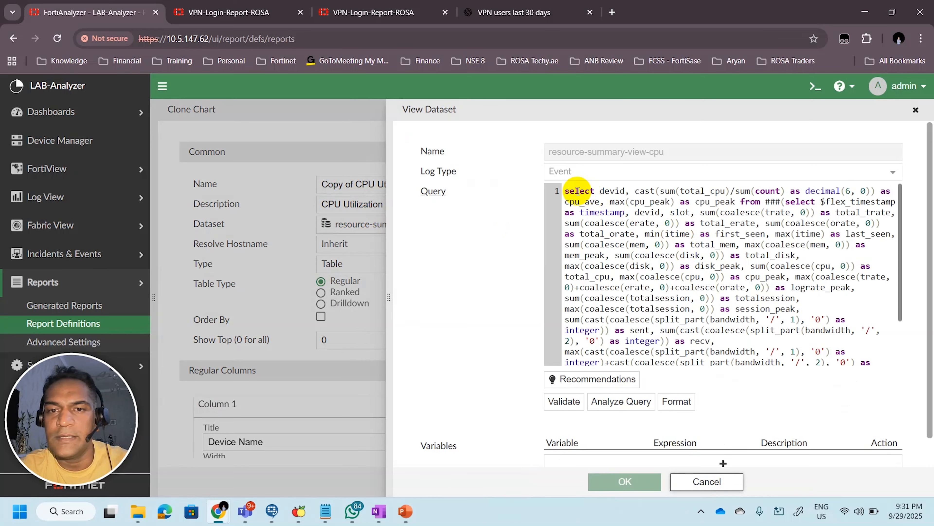
Examine the resource-summary-view-cpu query's average and peak CPU fields and log filter, and leave the dataset and chart clone without saving
left_click_drag(570, 191, 875, 191)
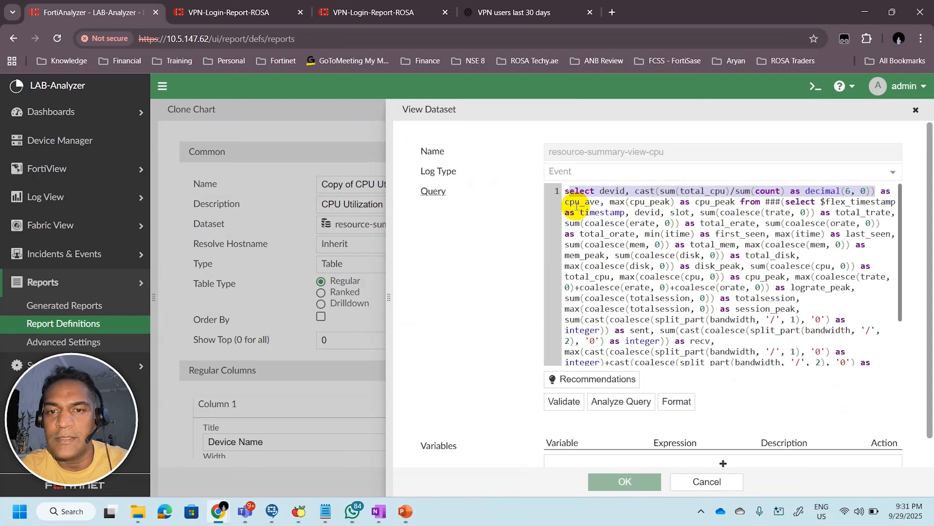
left_click_drag(576, 202, 735, 201)
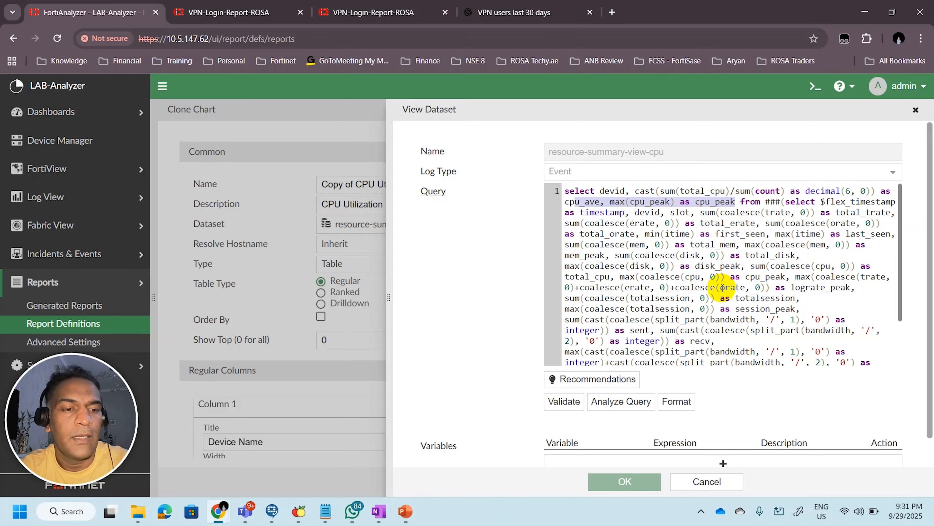
scroll(722, 289, "down", 2)
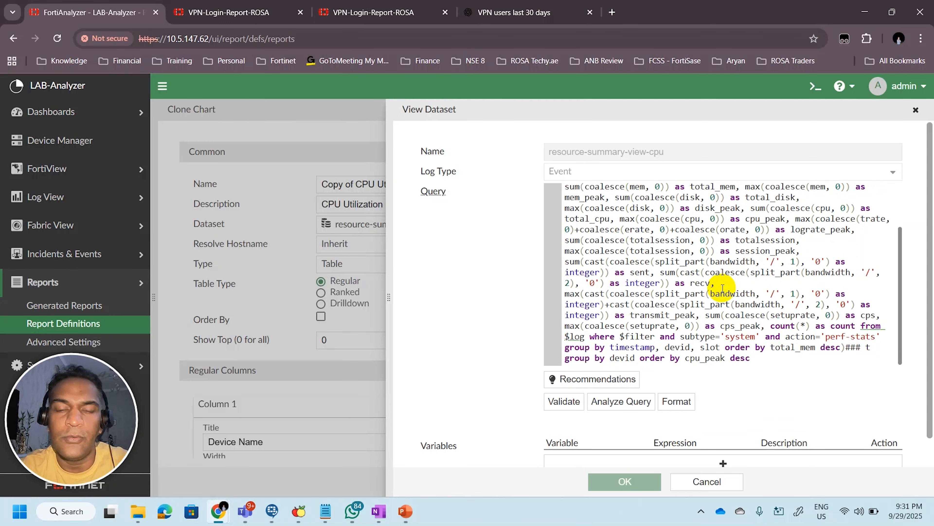
scroll(723, 288, "up", 3)
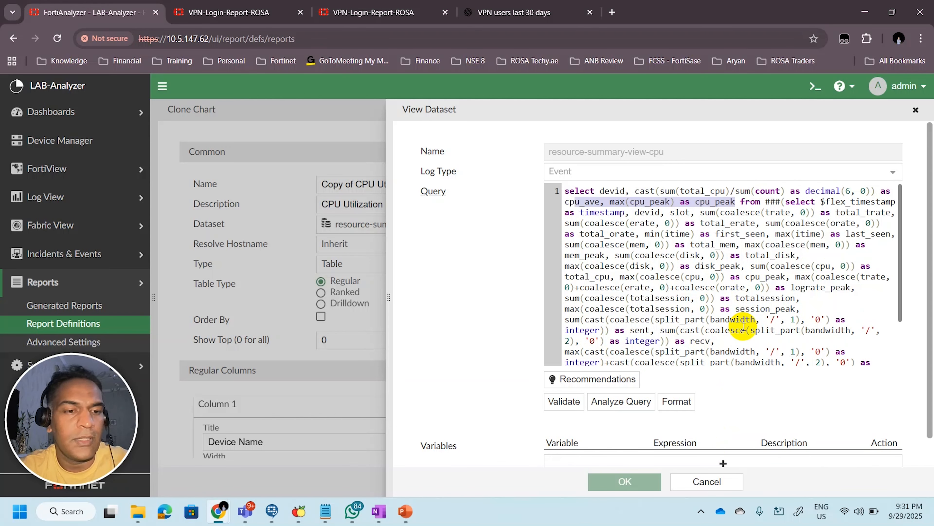
left_click(703, 478)
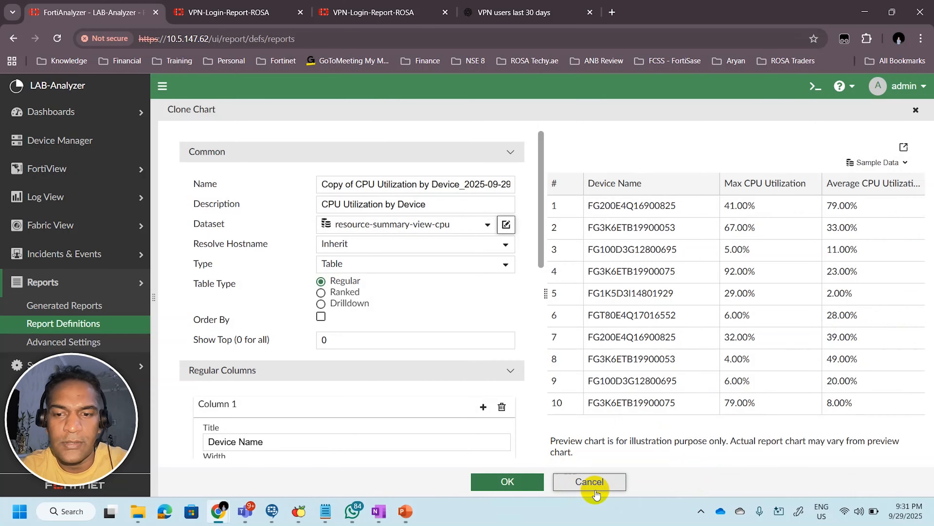
left_click(589, 482)
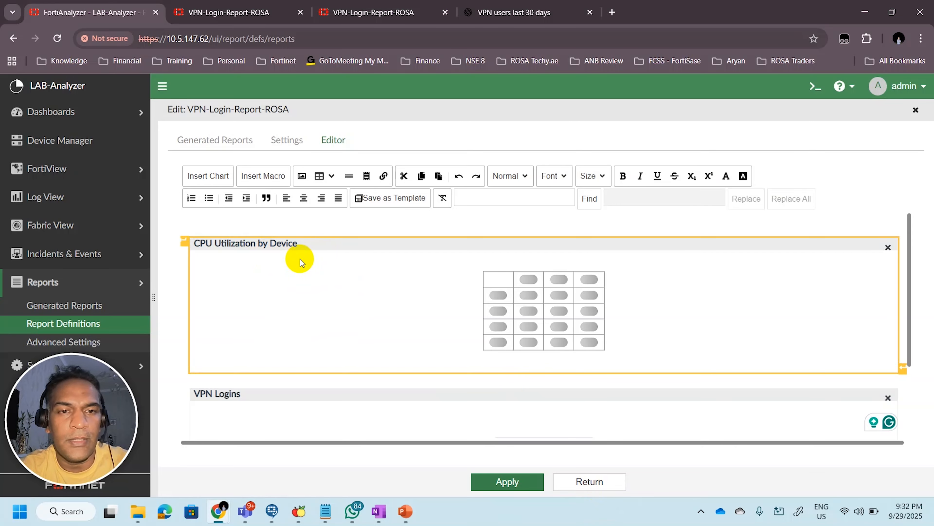
Leave the report layout and search the report datasets for cpu
left_click(300, 258)
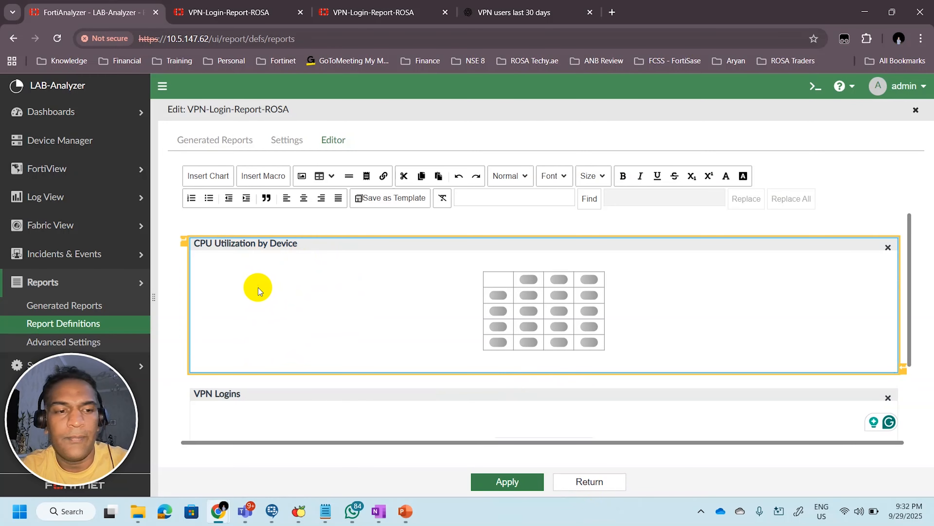
left_click(258, 288)
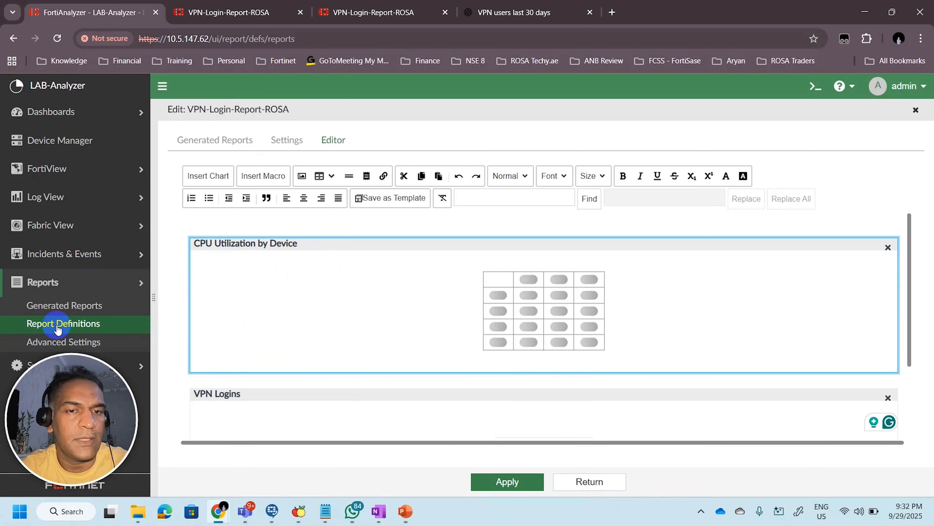
left_click(593, 489)
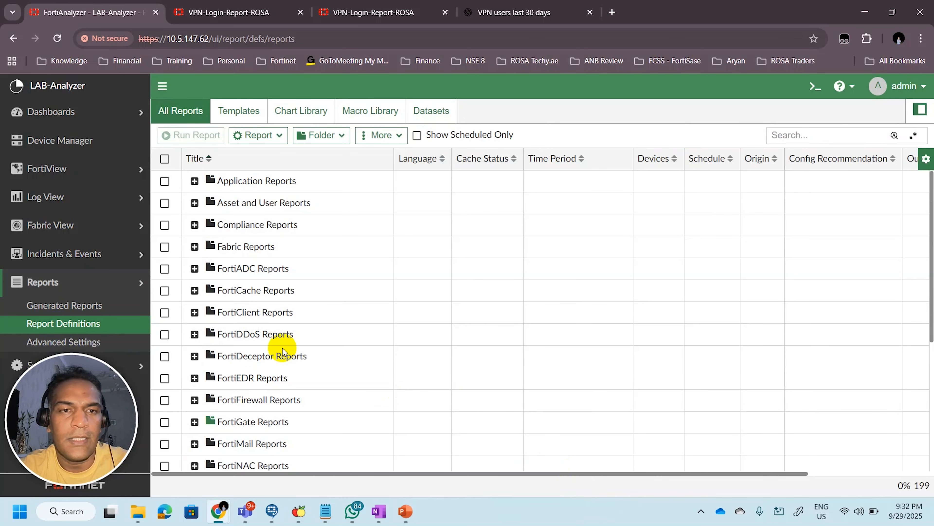
left_click(82, 331)
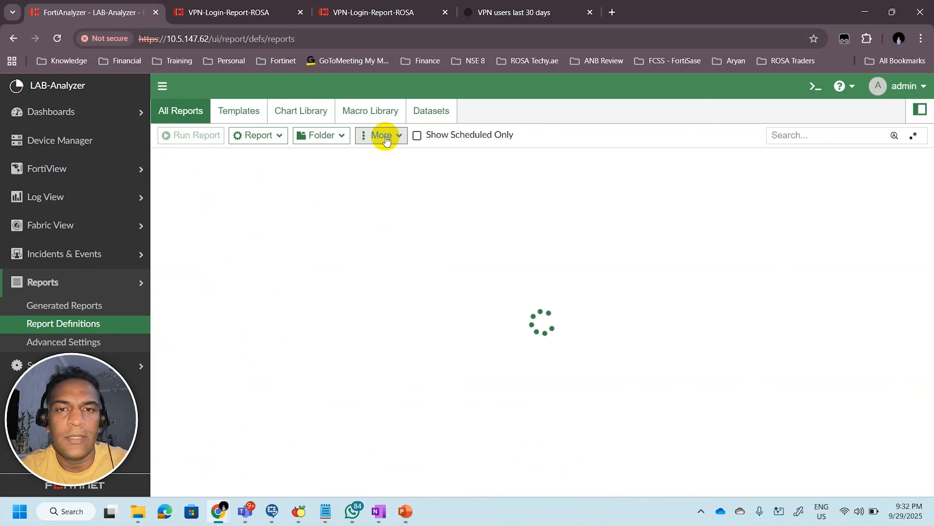
left_click(431, 111)
left_click(820, 133)
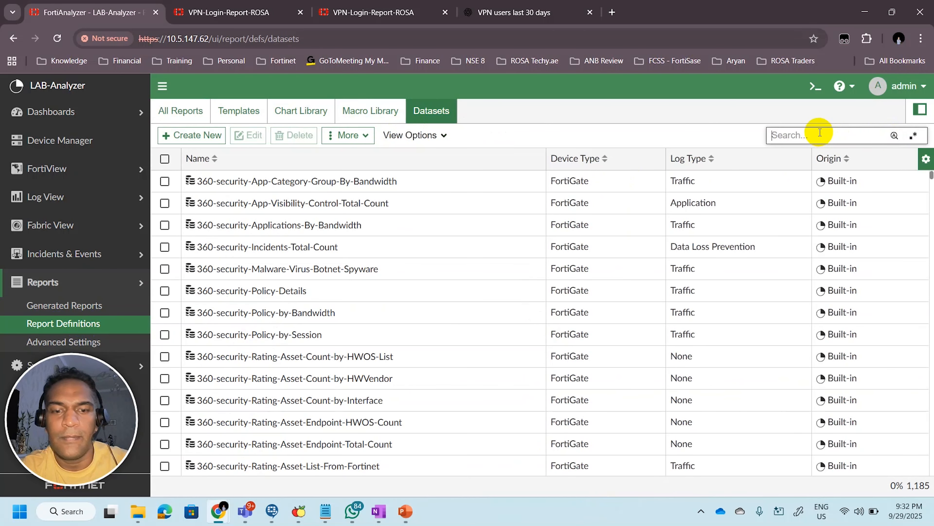
type("cpu")
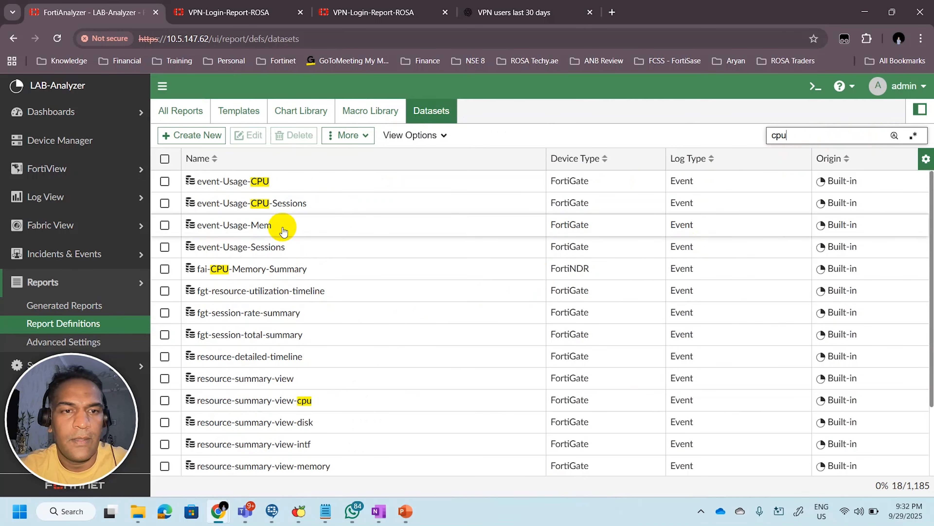
Examine the matching datasets, previewing the queries of event-Usage-CPU and event-Usage-CPU-Sessions
mouse_move(265, 190)
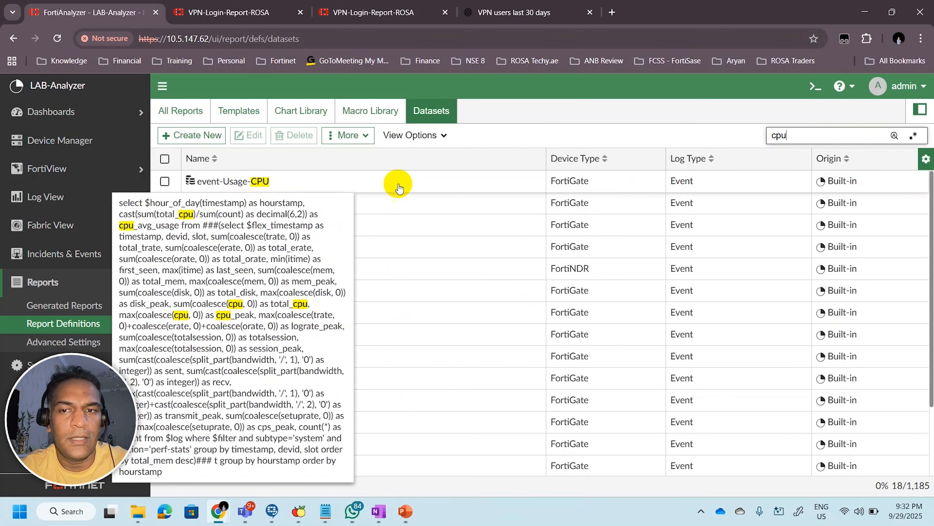
left_click(266, 187)
mouse_move(267, 188)
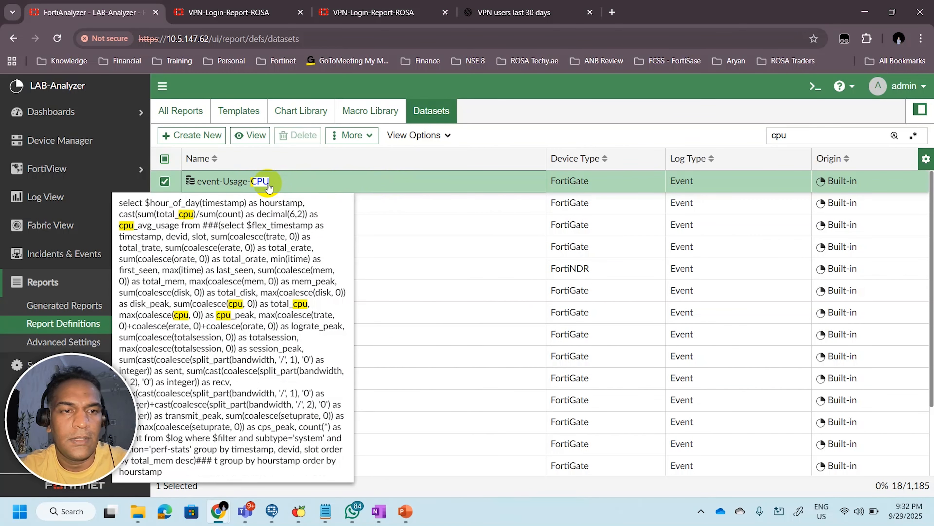
left_click(455, 268)
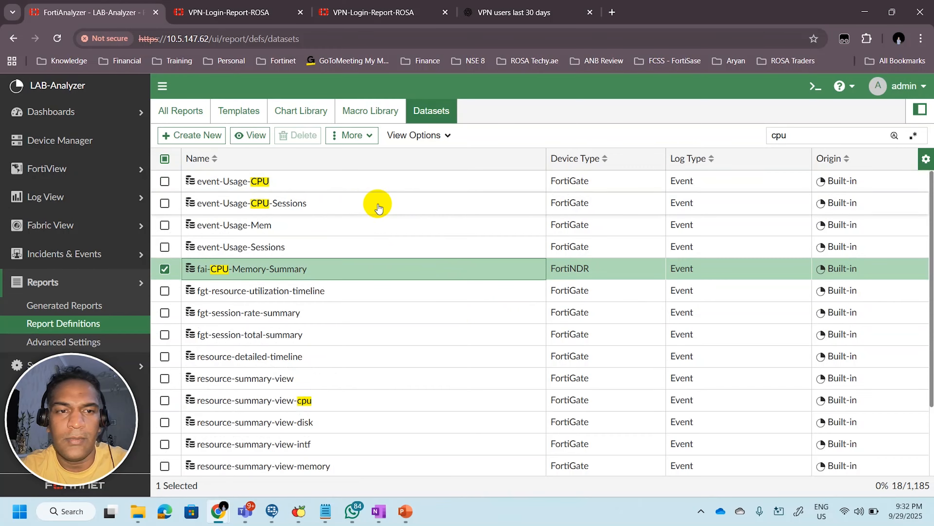
scroll(388, 298, "down", 2)
scroll(388, 299, "up", 2)
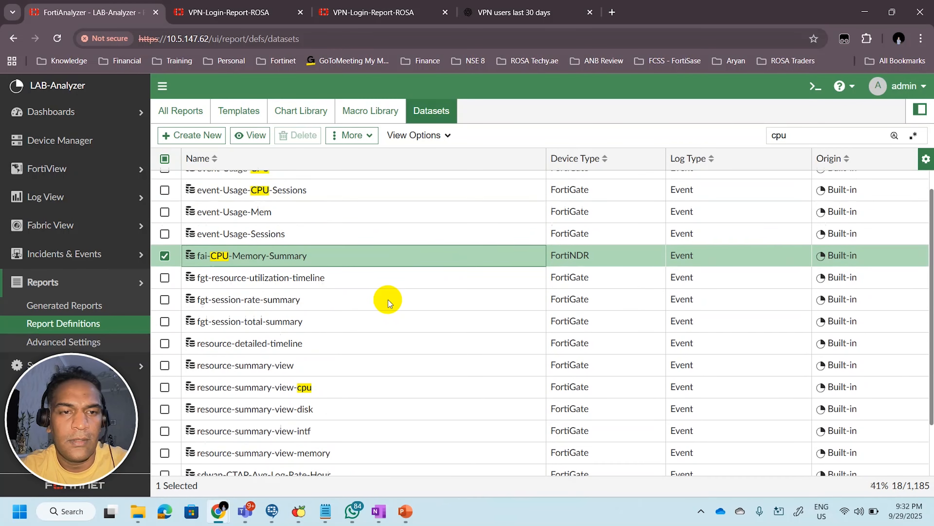
scroll(388, 300, "down", 1)
scroll(389, 300, "up", 2)
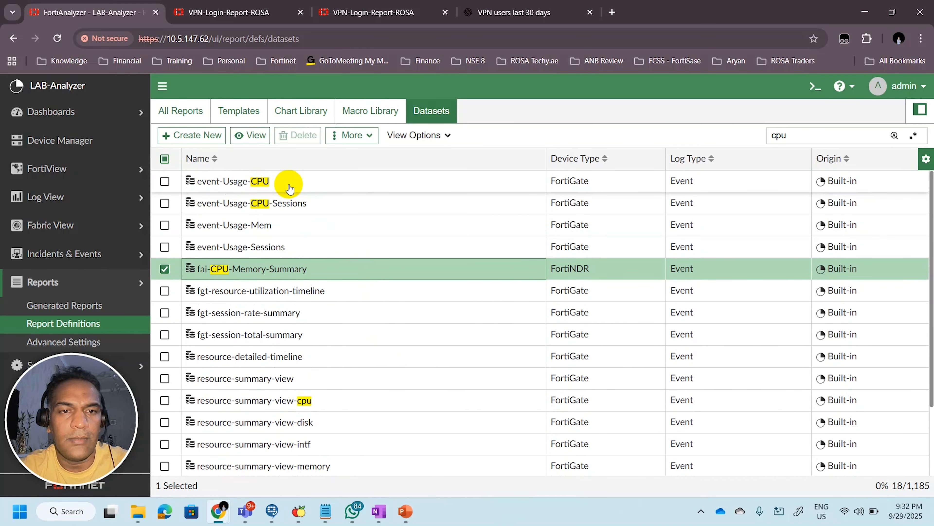
left_click(273, 184)
left_click(267, 203)
mouse_move(267, 205)
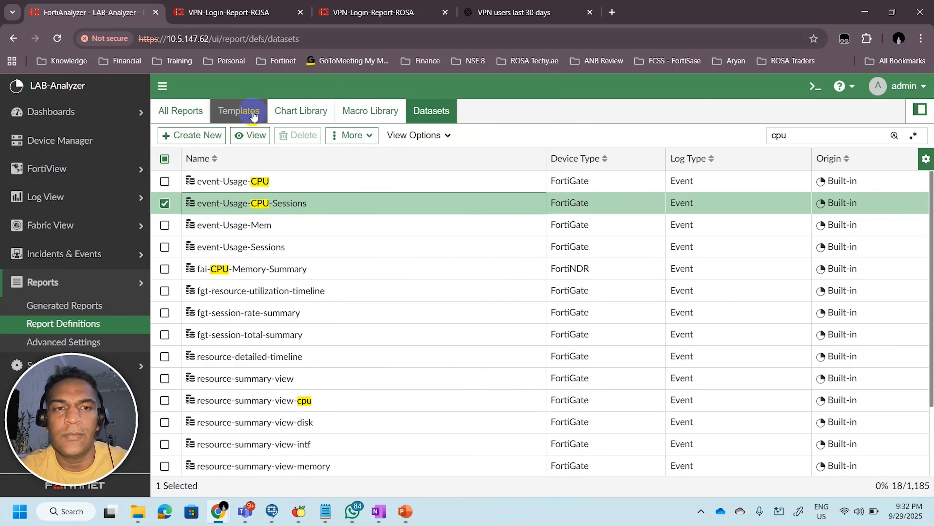
Search all reports for rosa and open the layout of VPN-Login-Report-ROSA for editing
left_click(191, 117)
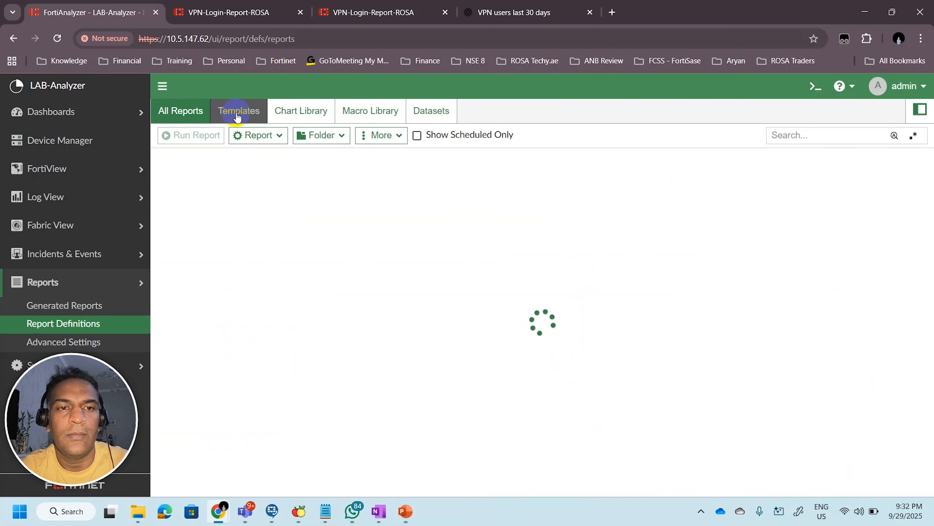
left_click(801, 138)
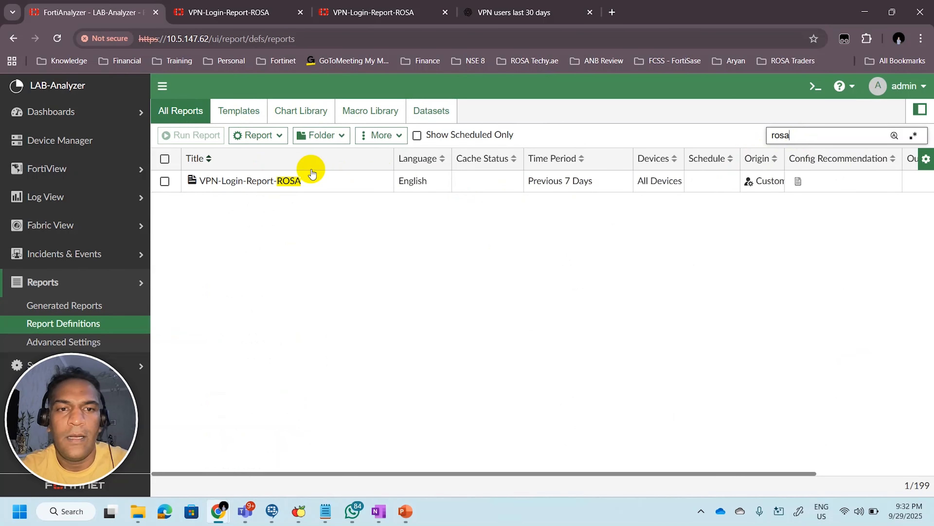
double_click(297, 189)
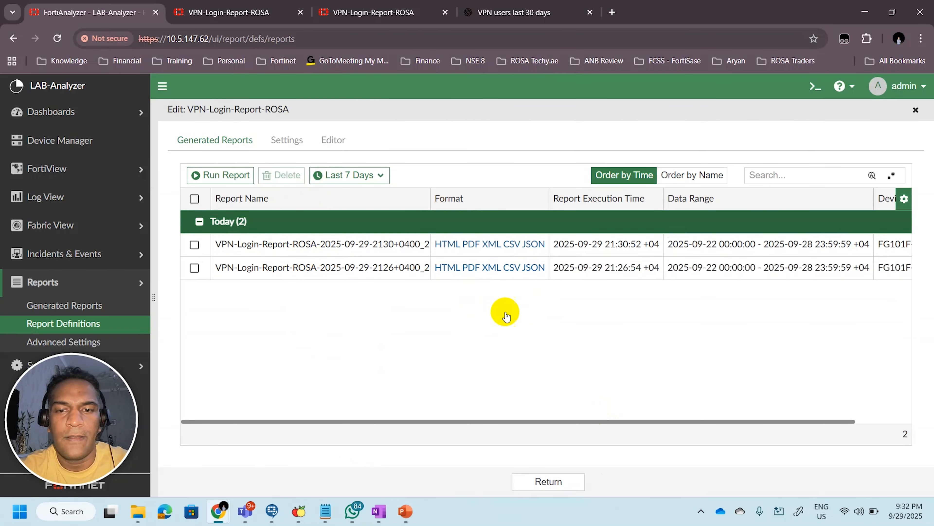
left_click(335, 140)
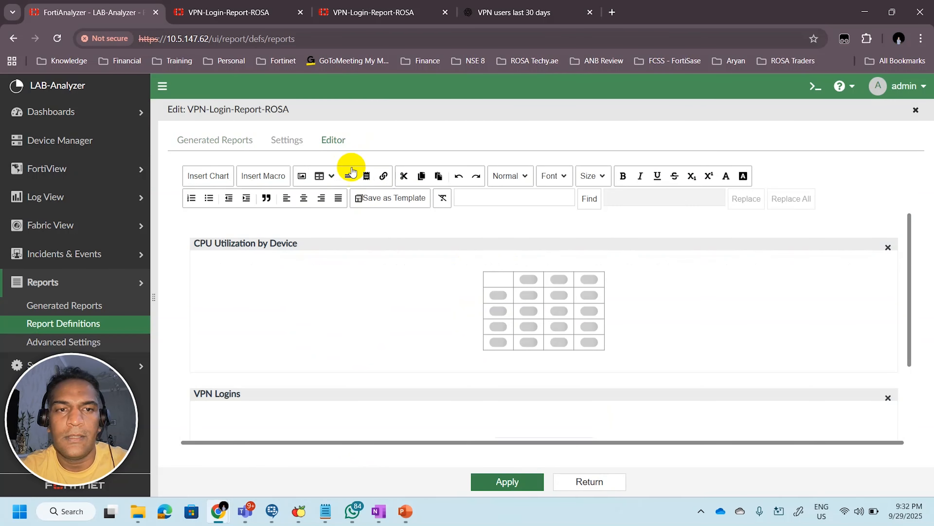
Replace the CPU Utilization by Device chart with Average CPU Usage by Hour Of Day and save the layout
double_click(308, 274)
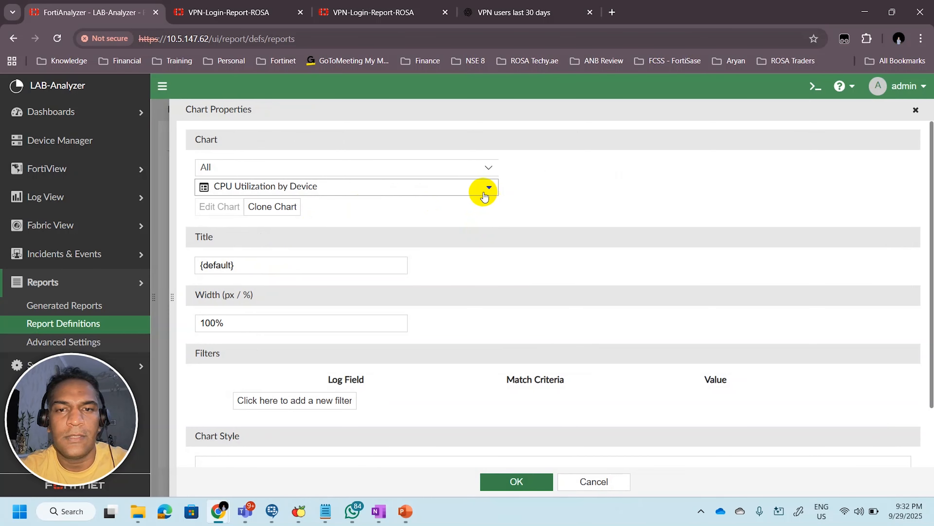
left_click(491, 188)
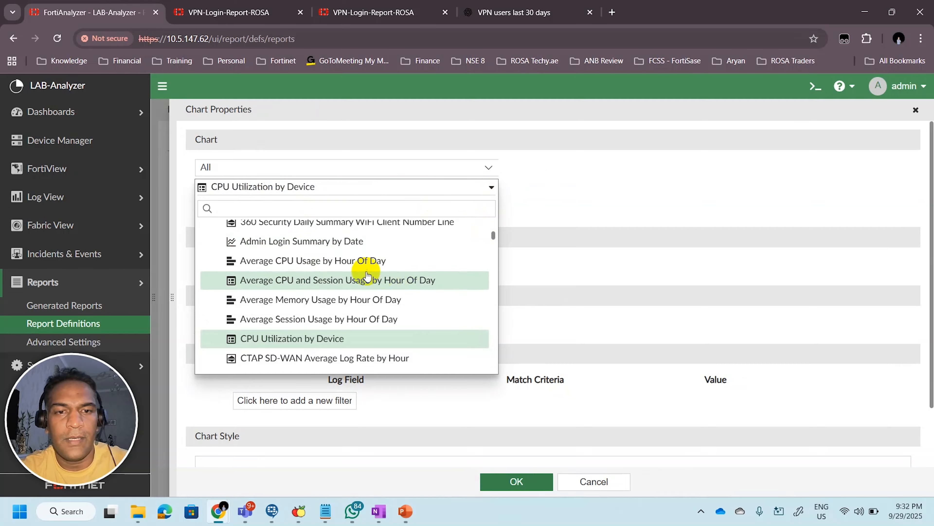
left_click(302, 264)
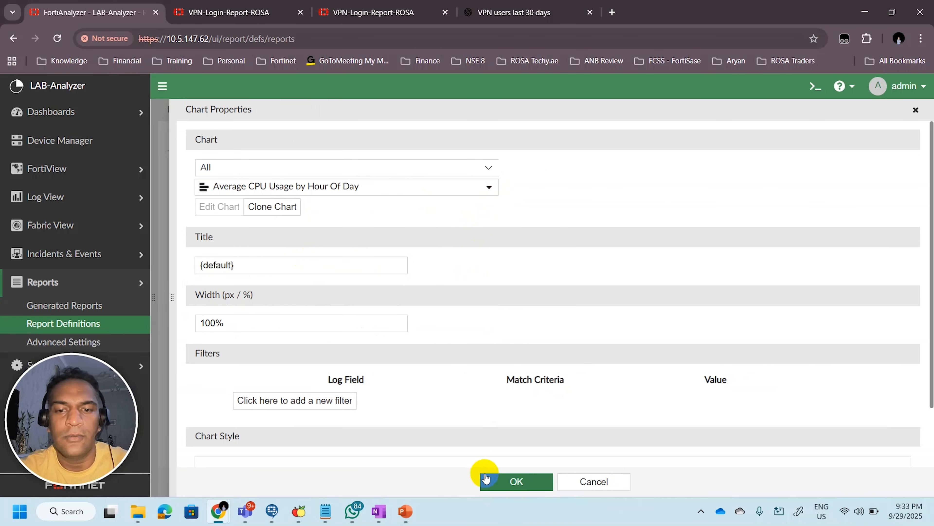
left_click(517, 480)
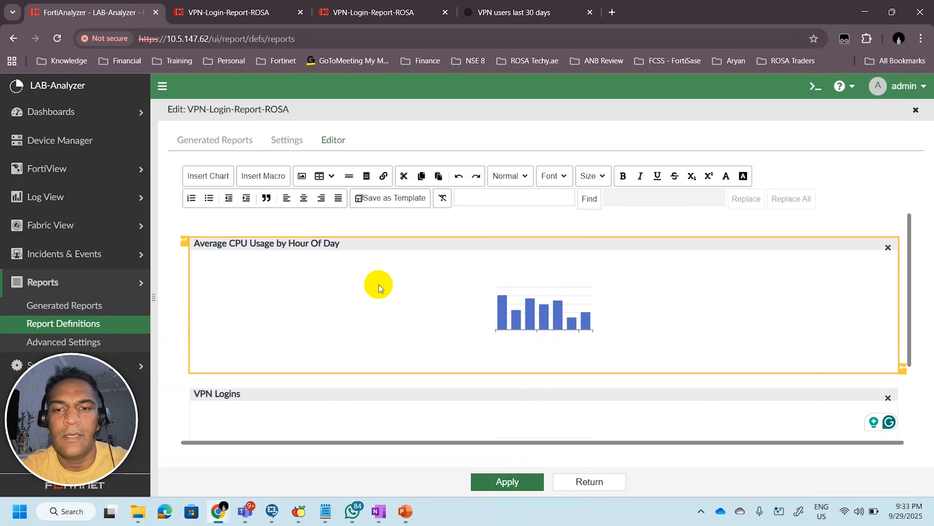
left_click(538, 475)
Return to the report list, run VPN-Login-Report-ROSA and open its list of generated reports
left_click(603, 482)
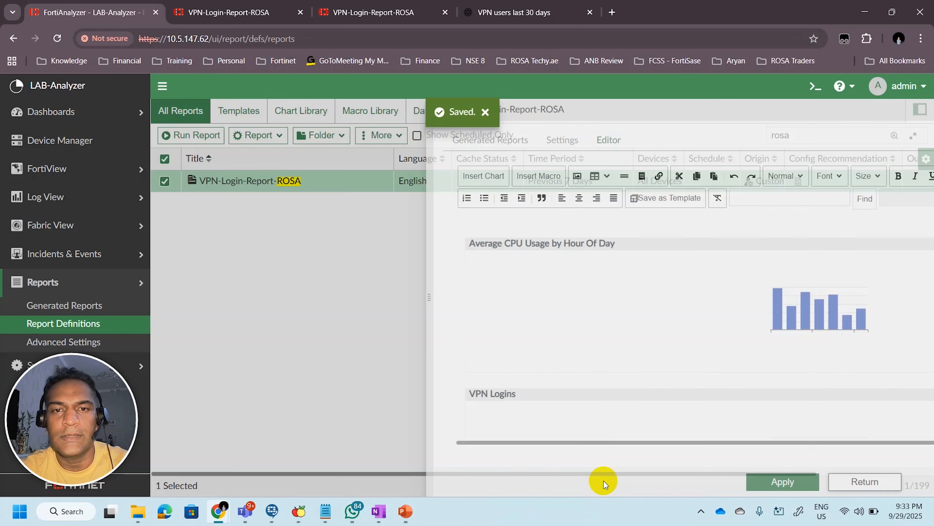
left_click(187, 135)
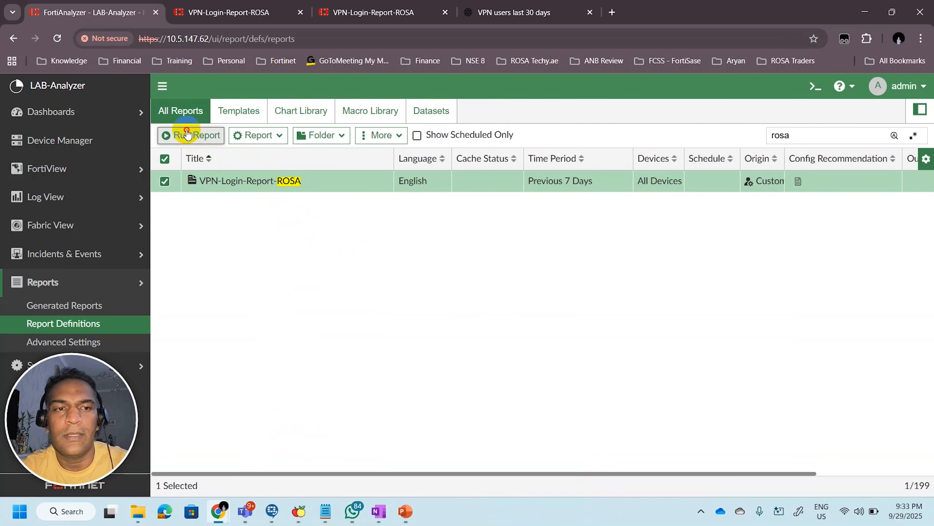
double_click(297, 181)
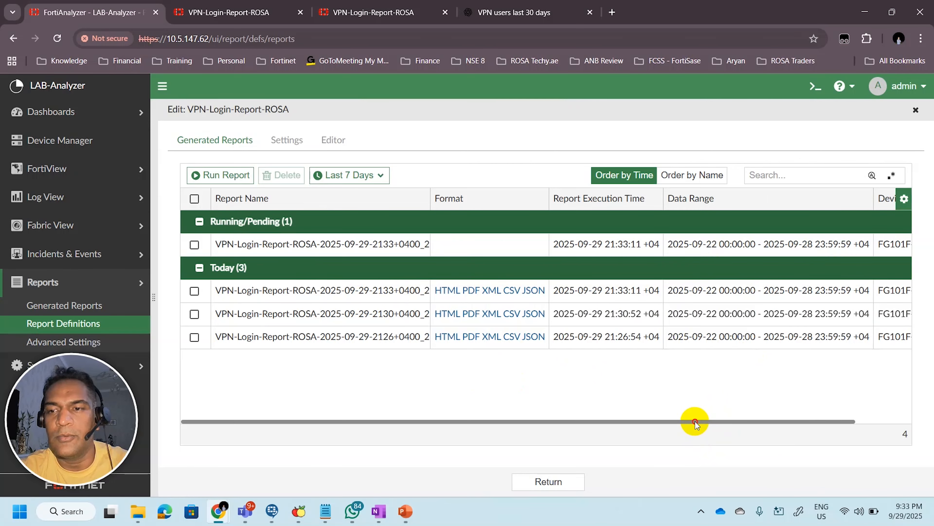
left_click_drag(695, 422, 803, 422)
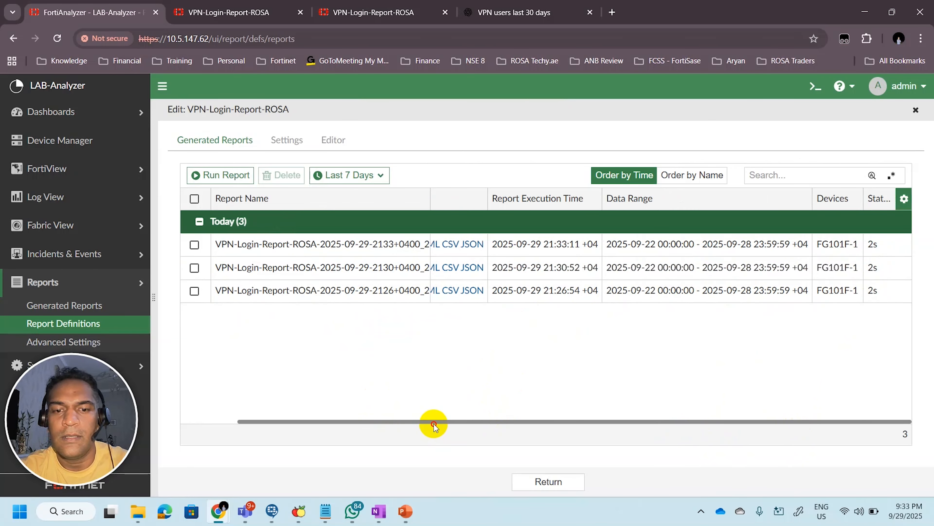
Open the PDF of the newest generated VPN-Login-Report-ROSA and review its Average CPU Usage by Hour Of Day and VPN Logins charts
left_click(271, 244)
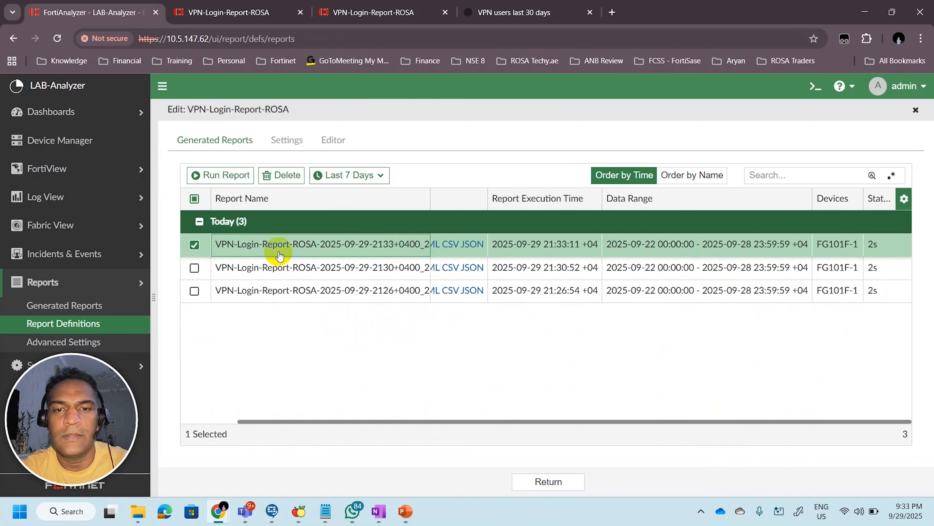
left_click_drag(482, 423, 375, 426)
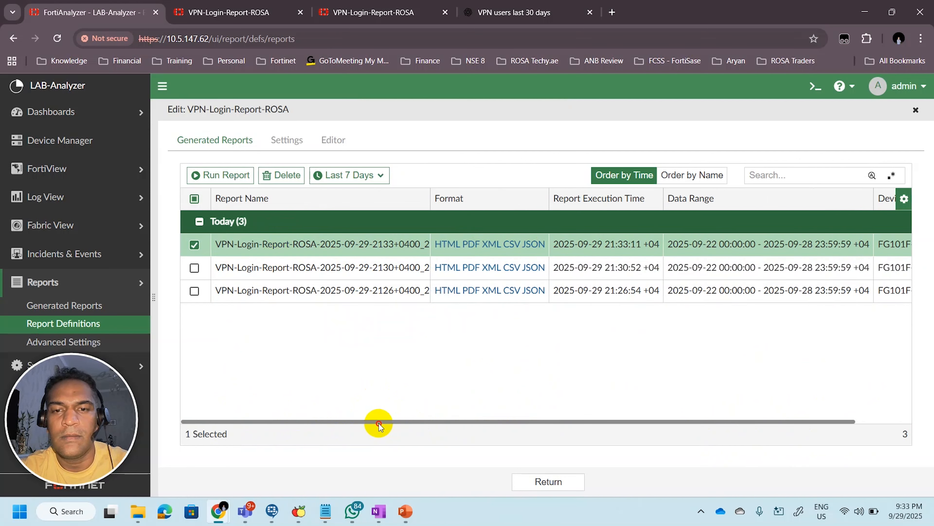
left_click(476, 245)
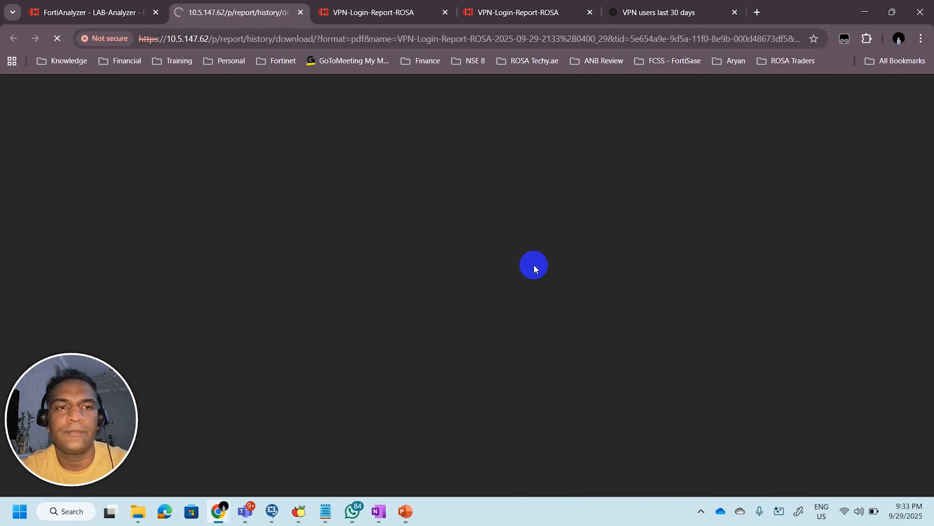
scroll(570, 288, "down", 8)
scroll(569, 291, "down", 15)
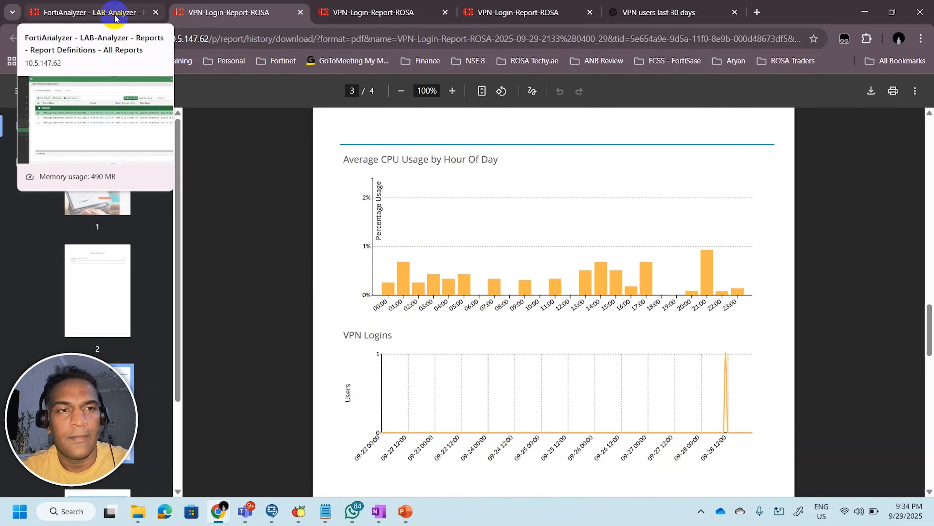
Return to the FortiAnalyzer console and browse the FortiGate traffic logs of the last 7 days
left_click(118, 7)
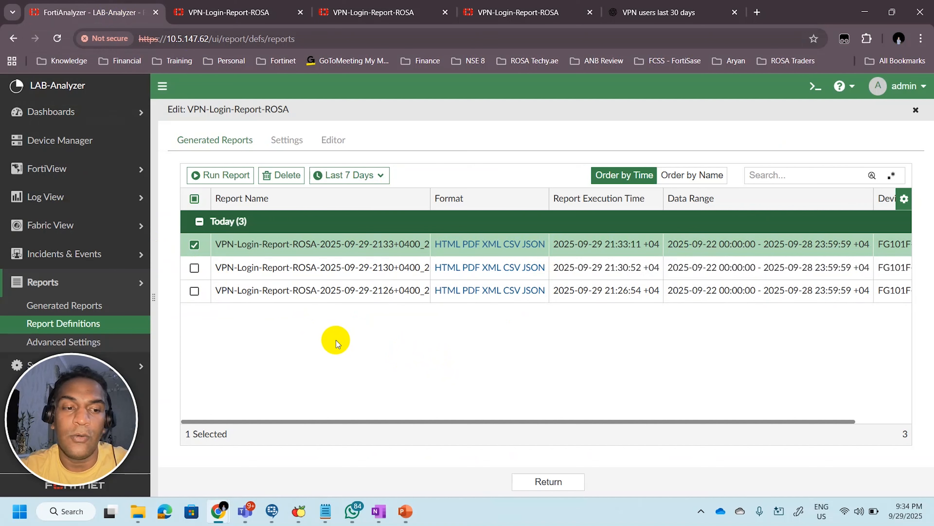
left_click(48, 201)
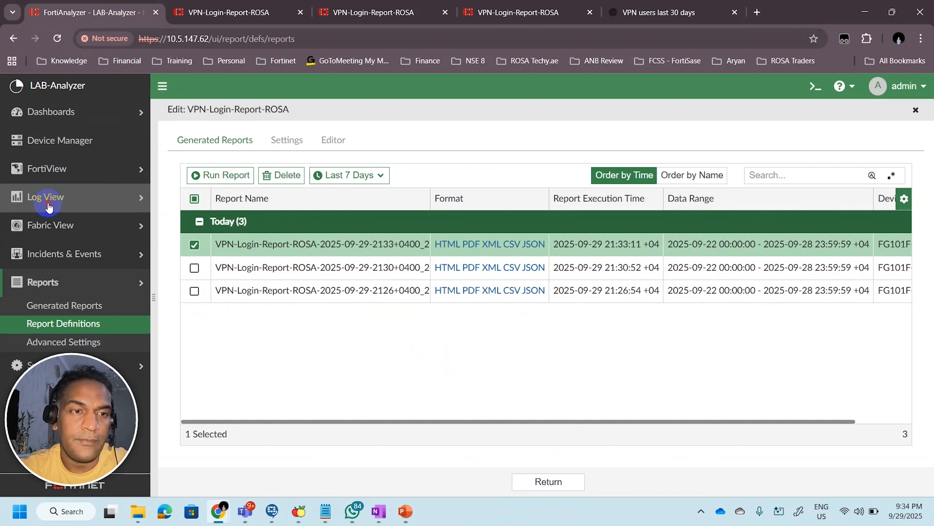
left_click(48, 239)
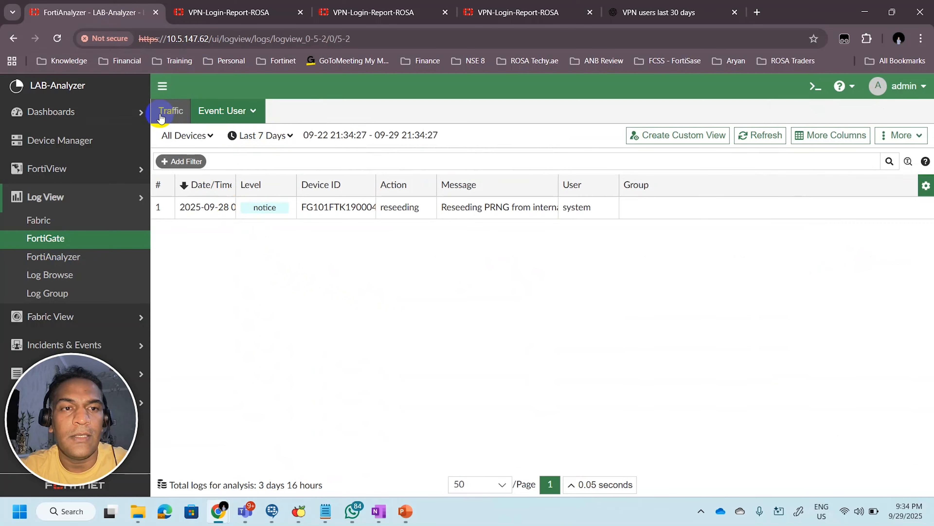
left_click(169, 111)
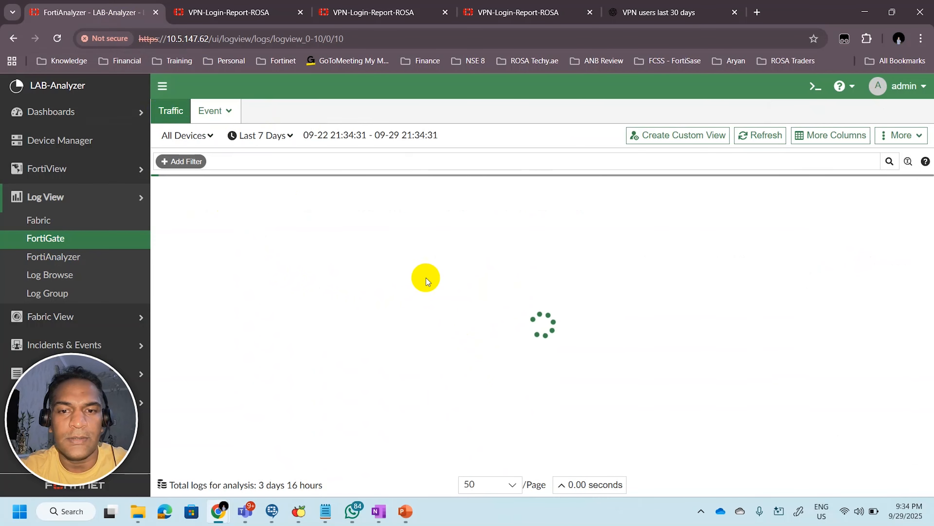
scroll(548, 344, "down", 10)
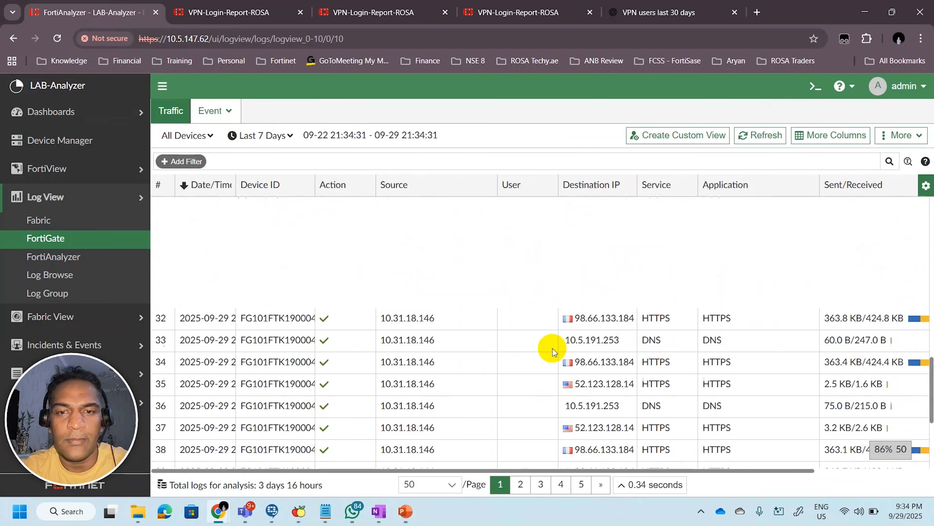
scroll(552, 349, "up", 10)
scroll(507, 354, "down", 6)
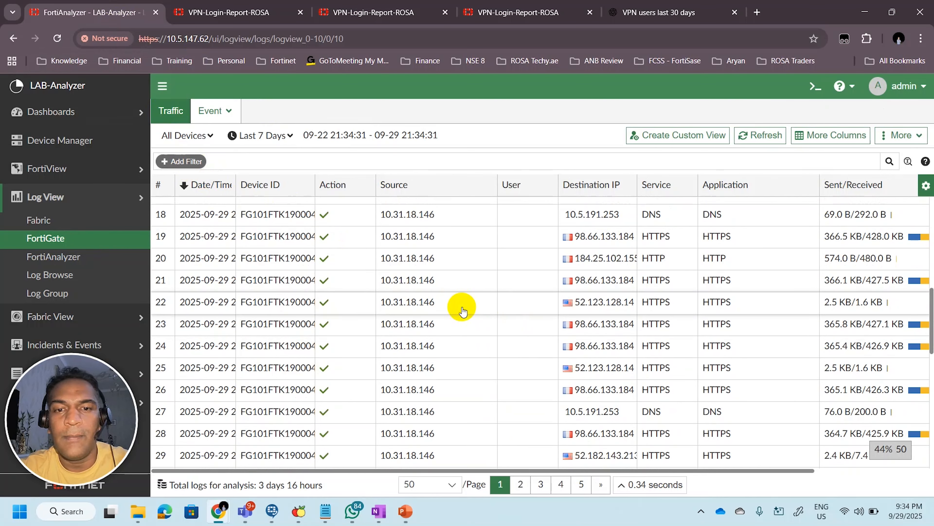
scroll(463, 310, "down", 4)
Filter the traffic logs to Service = HTTPS and open Chart Builder for the filtered logs
right_click(653, 281)
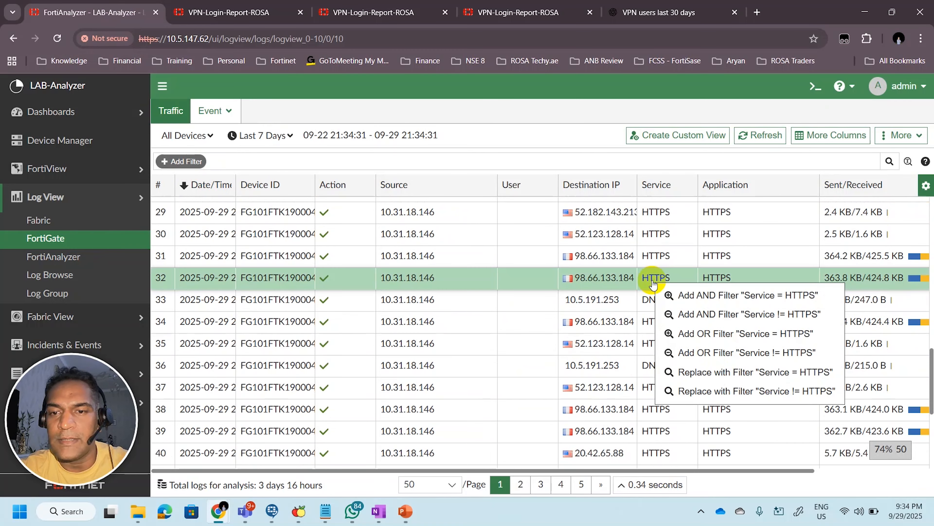
left_click(768, 297)
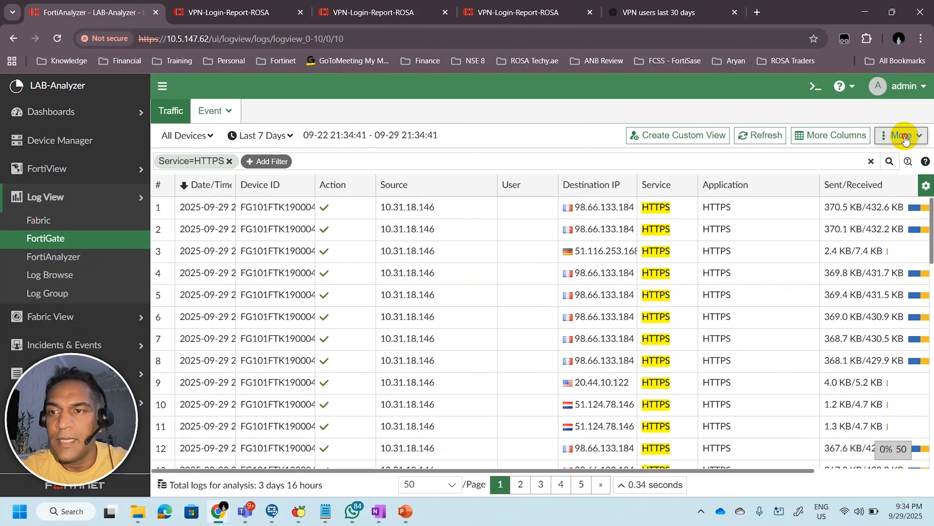
left_click(904, 137)
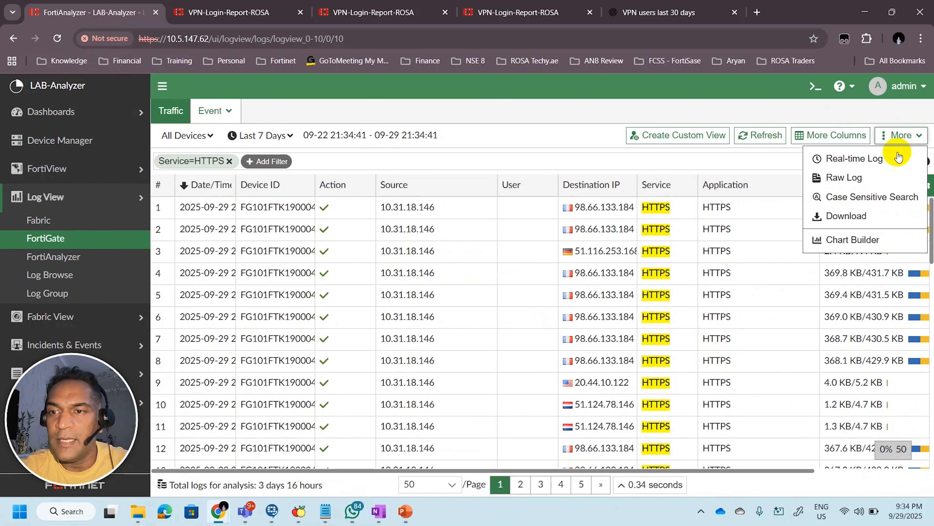
left_click(824, 245)
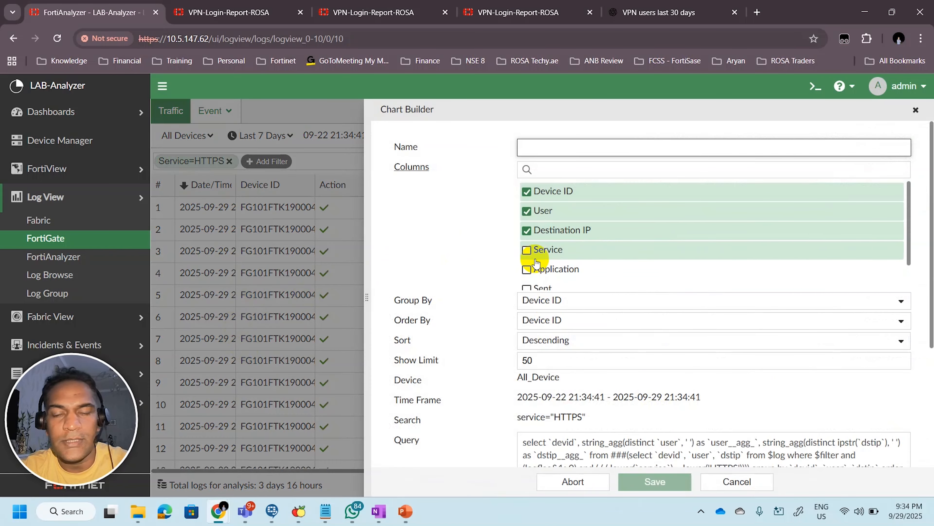
Examine the chart's generated SQL query, including its selected columns, $filter clause and HTTPS service condition, along with the preview table
scroll(502, 276, "down", 4)
scroll(488, 283, "down", 1)
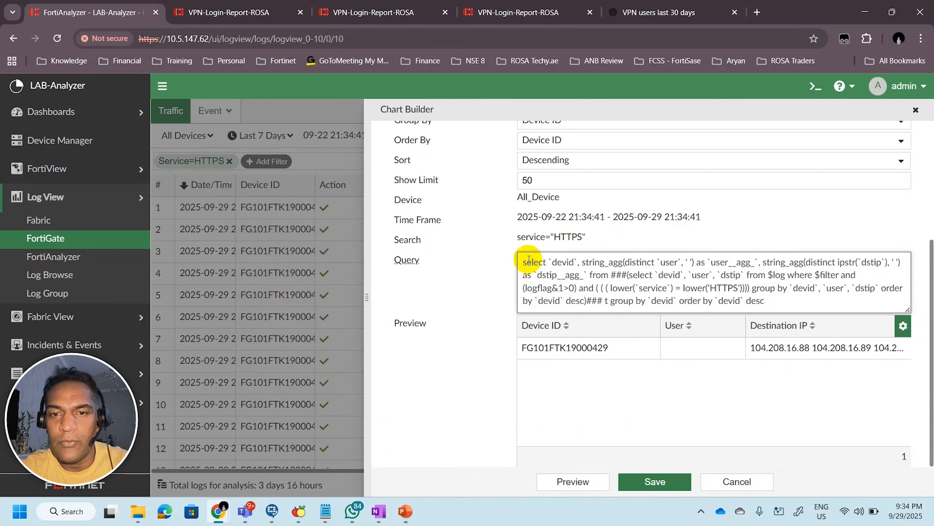
scroll(626, 292, "up", 4)
scroll(627, 293, "down", 4)
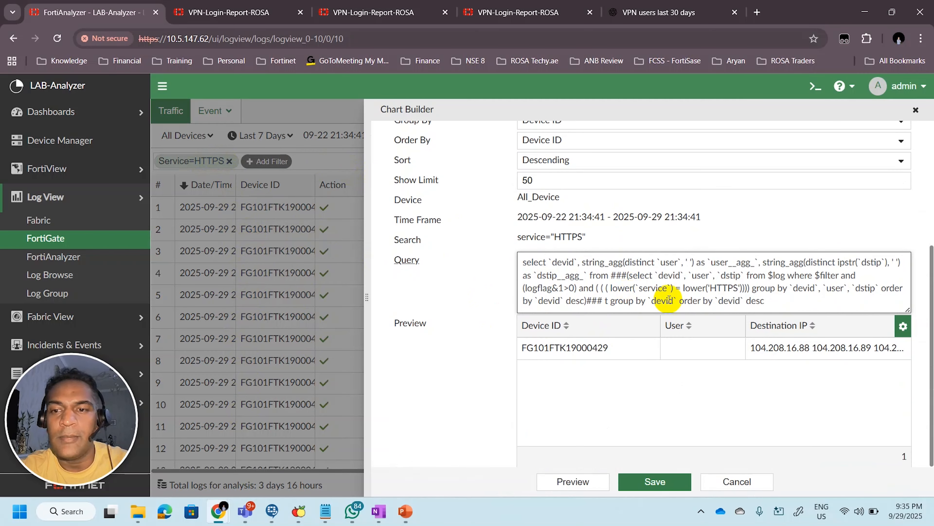
left_click_drag(771, 301, 485, 291)
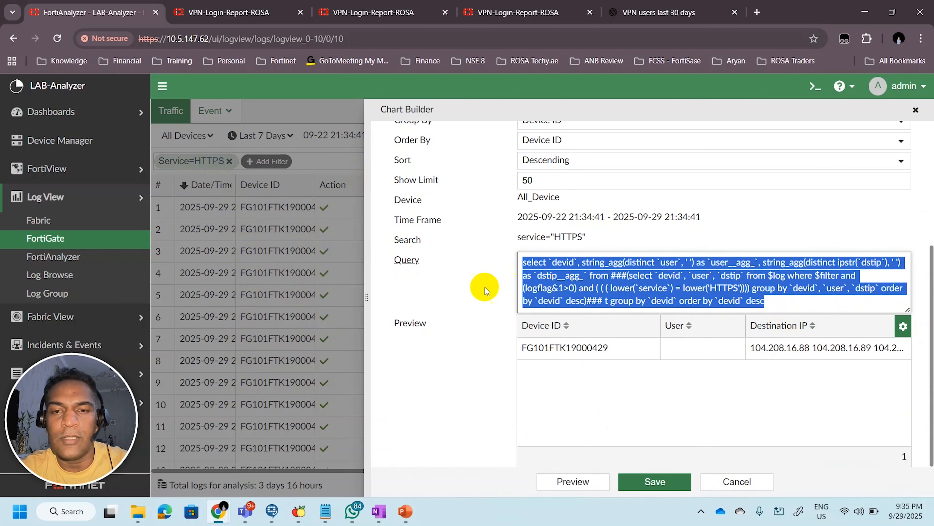
left_click(523, 262)
left_click_drag(522, 262, 858, 276)
left_click(810, 278)
left_click(811, 276)
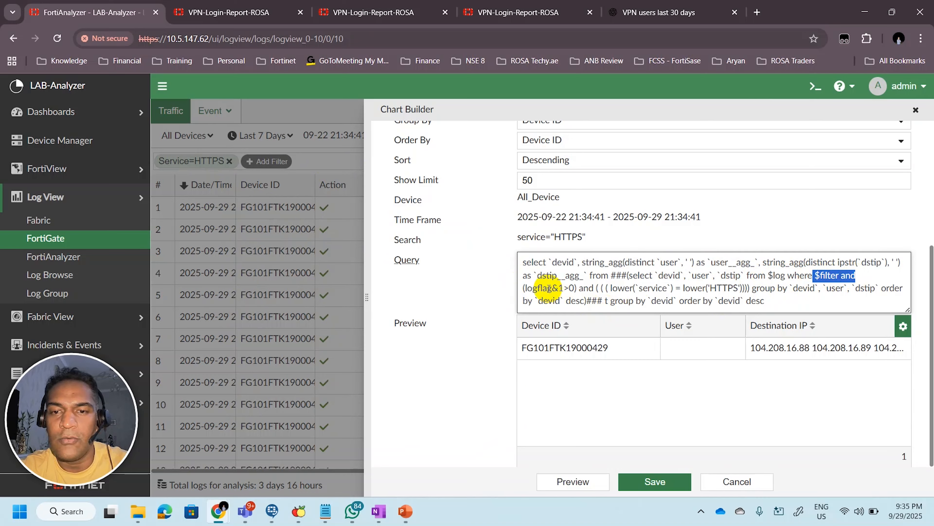
left_click_drag(549, 287, 681, 288)
left_click_drag(747, 288, 626, 288)
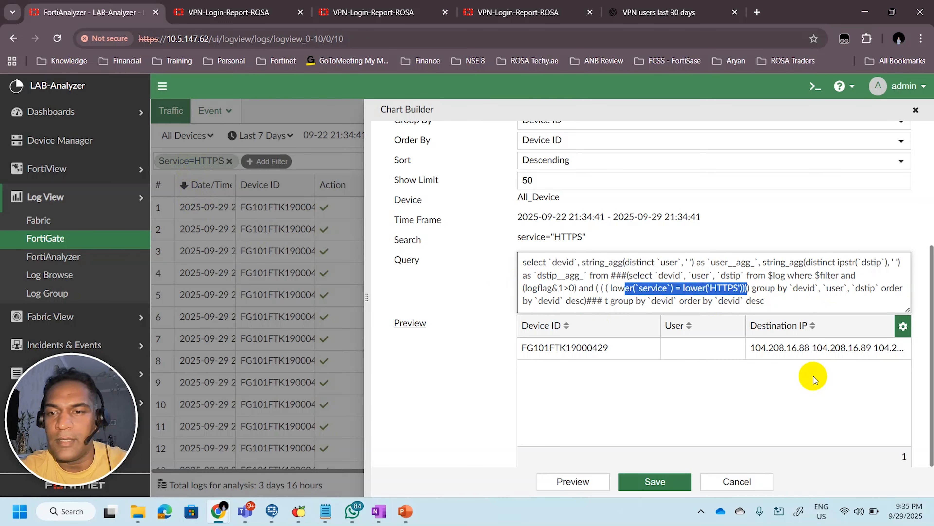
left_click(779, 299)
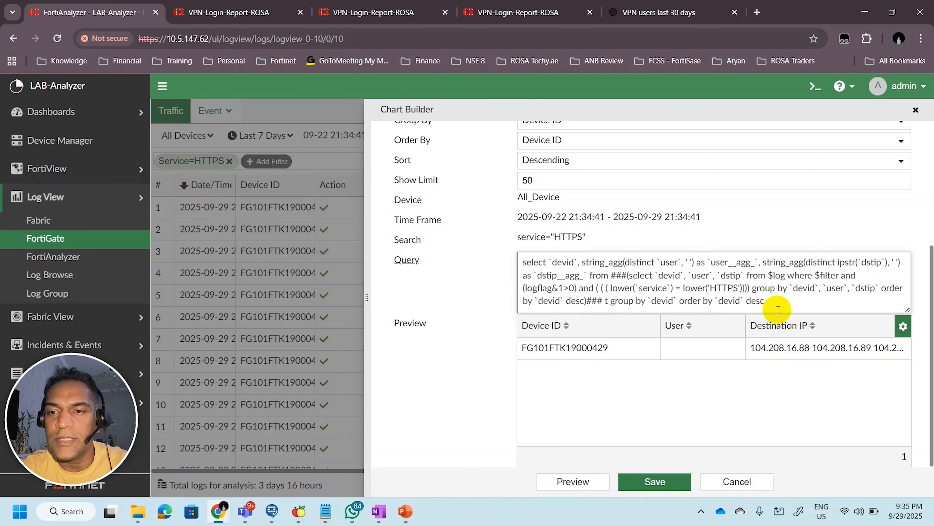
scroll(776, 298, "up", 5)
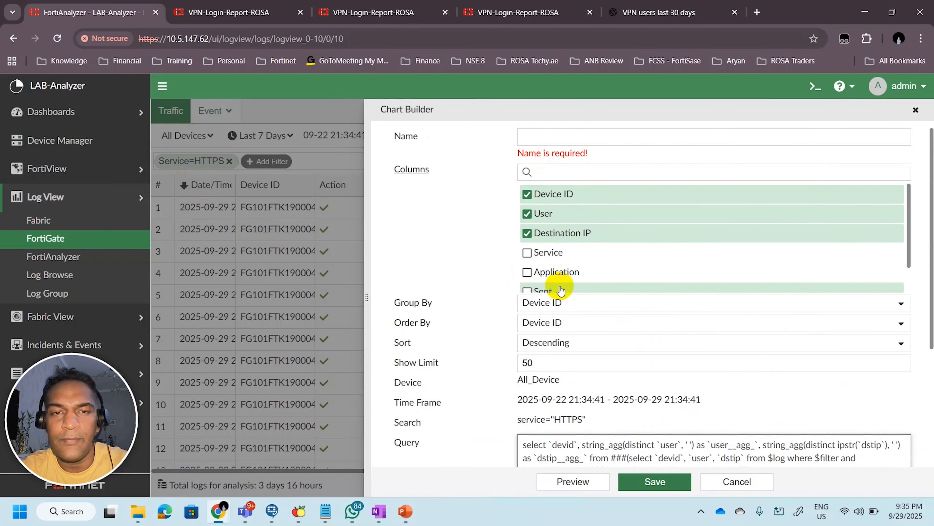